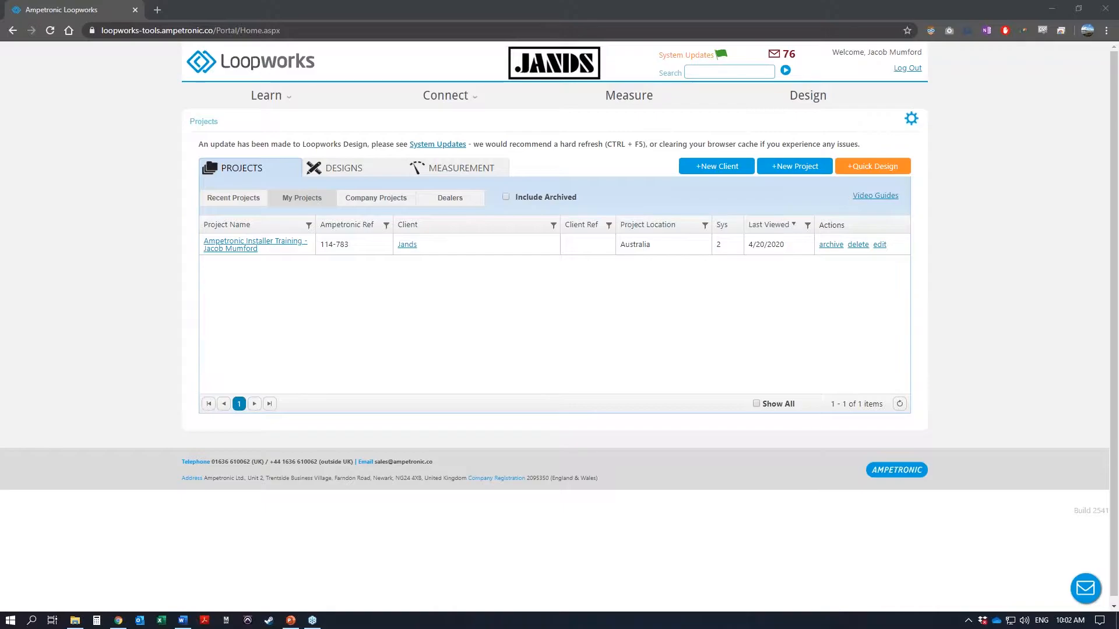
# Step: Load the loopworks.ampetronic.co home page and open the Design area from it
pyautogui.click(562, 5)
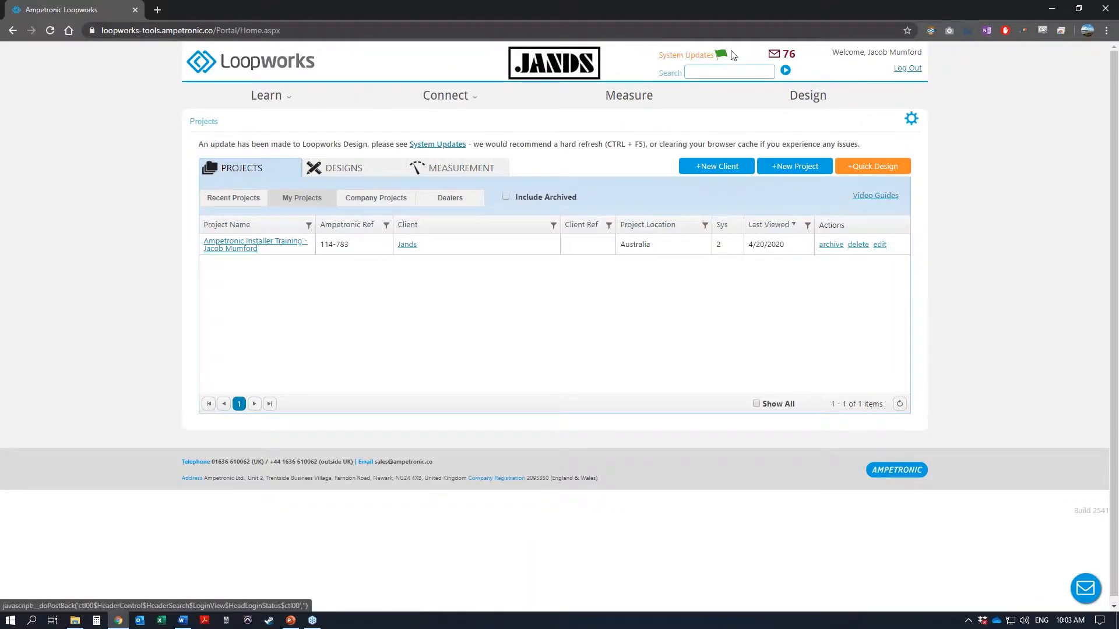
pyautogui.click(374, 28)
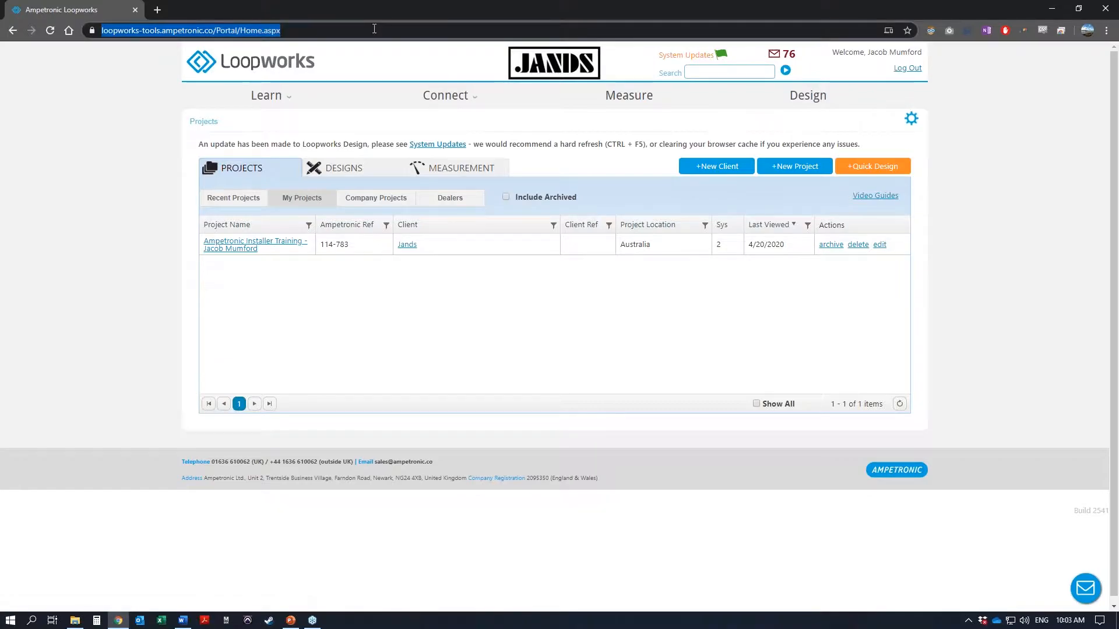
pyautogui.write('loop')
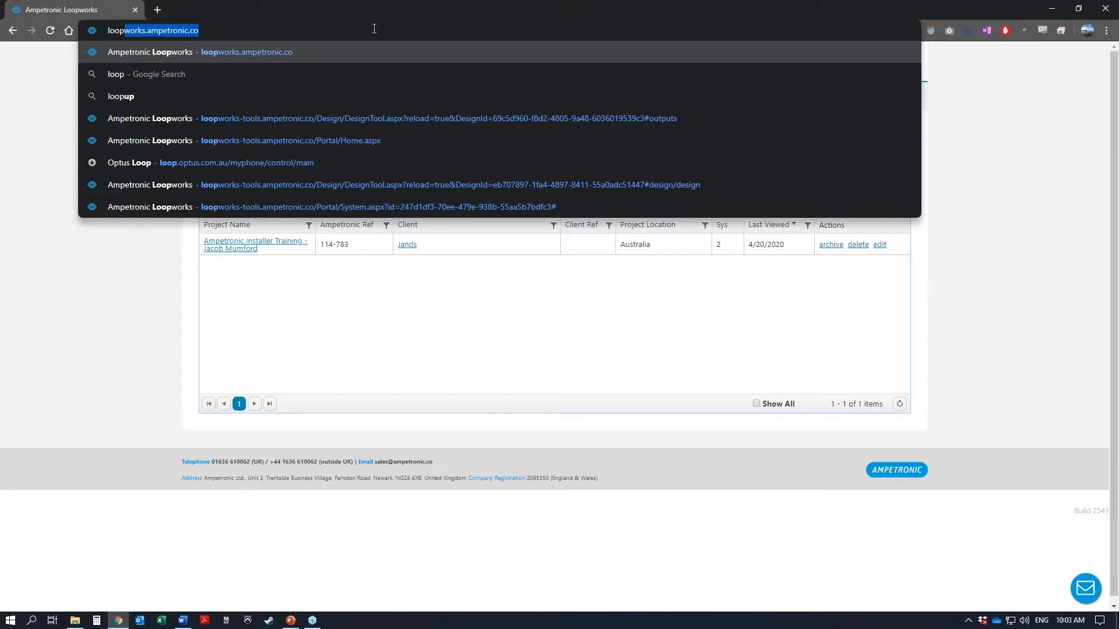
pyautogui.press('Return')
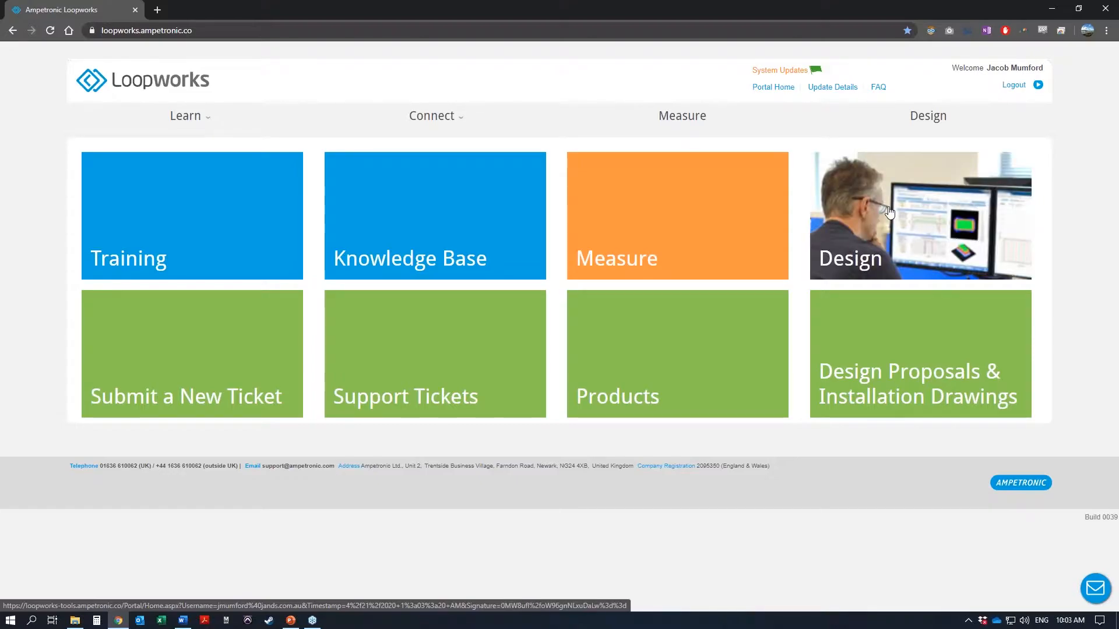
pyautogui.click(888, 211)
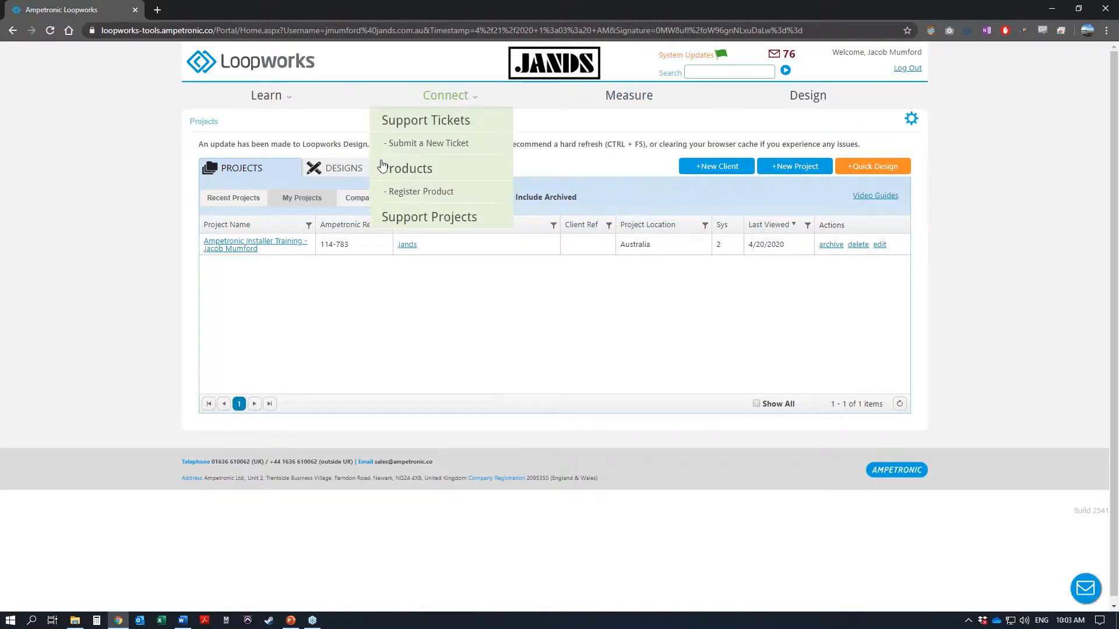
# Step: Look over the Connect options and the fields for adding a client, closing the form without adding one
pyautogui.moveTo(449, 96)
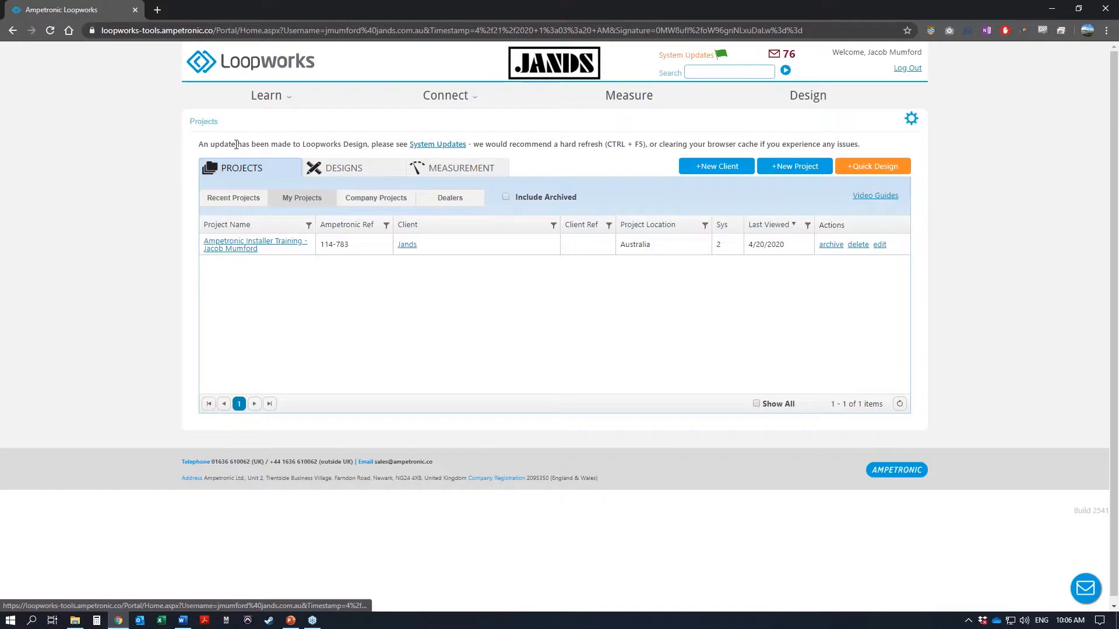
pyautogui.click(701, 169)
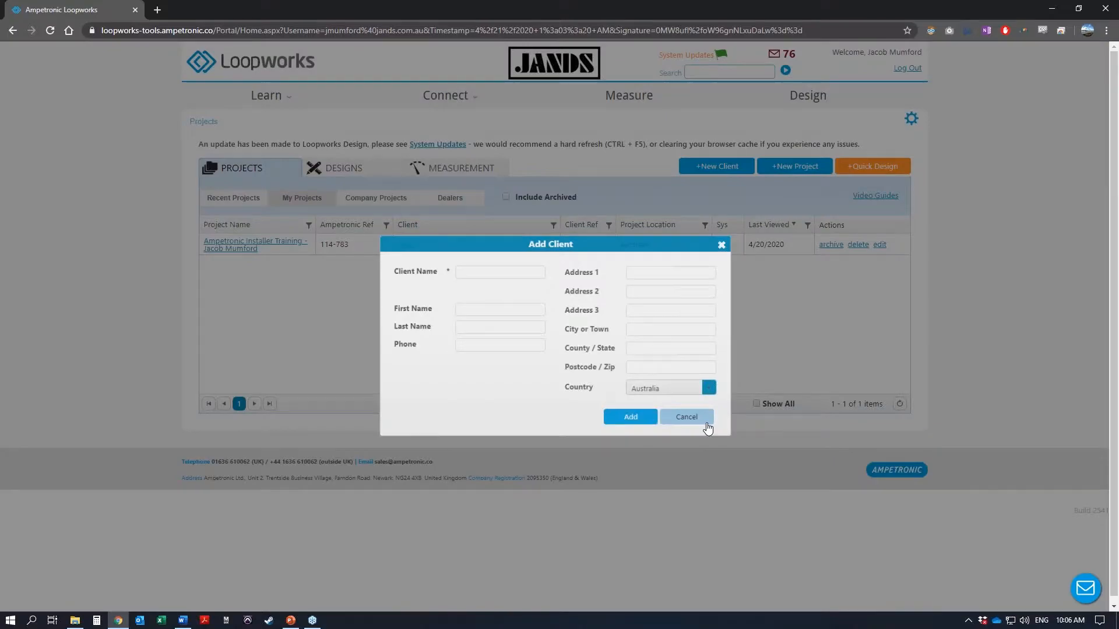
pyautogui.click(706, 425)
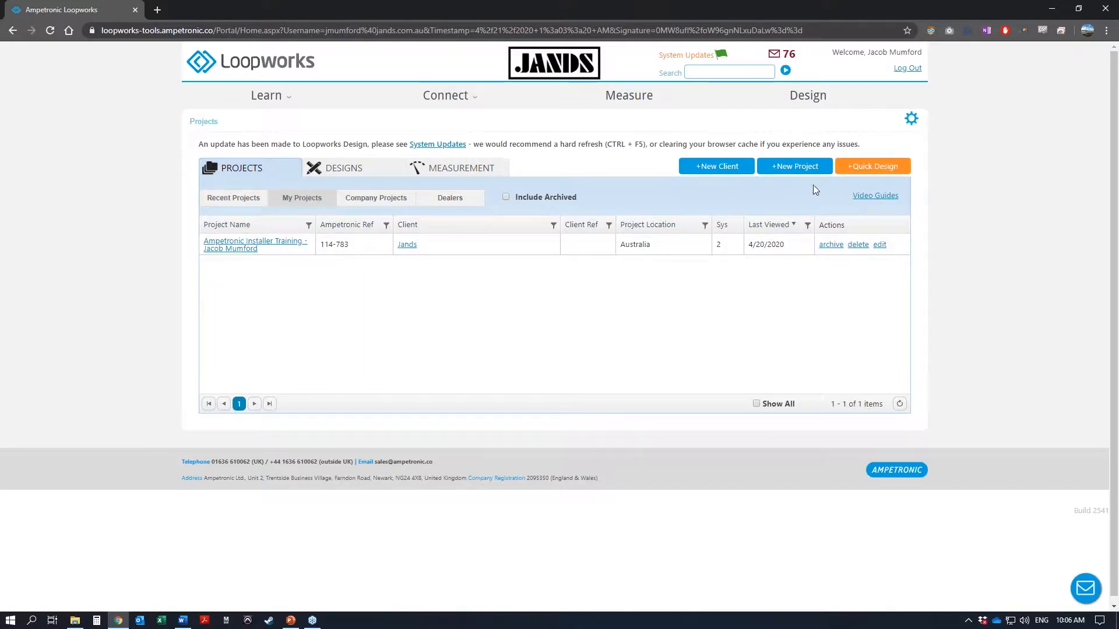
# Step: Start a new project named "*Company* Sydney Office" with the location CBD and Jands as the client
pyautogui.click(802, 168)
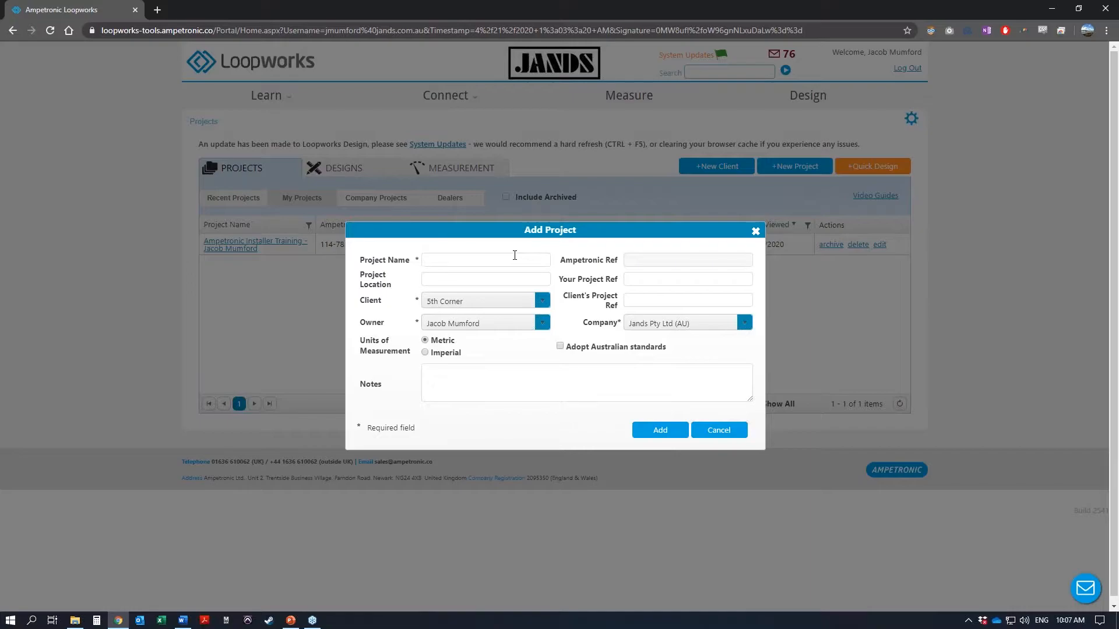
pyautogui.click(429, 260)
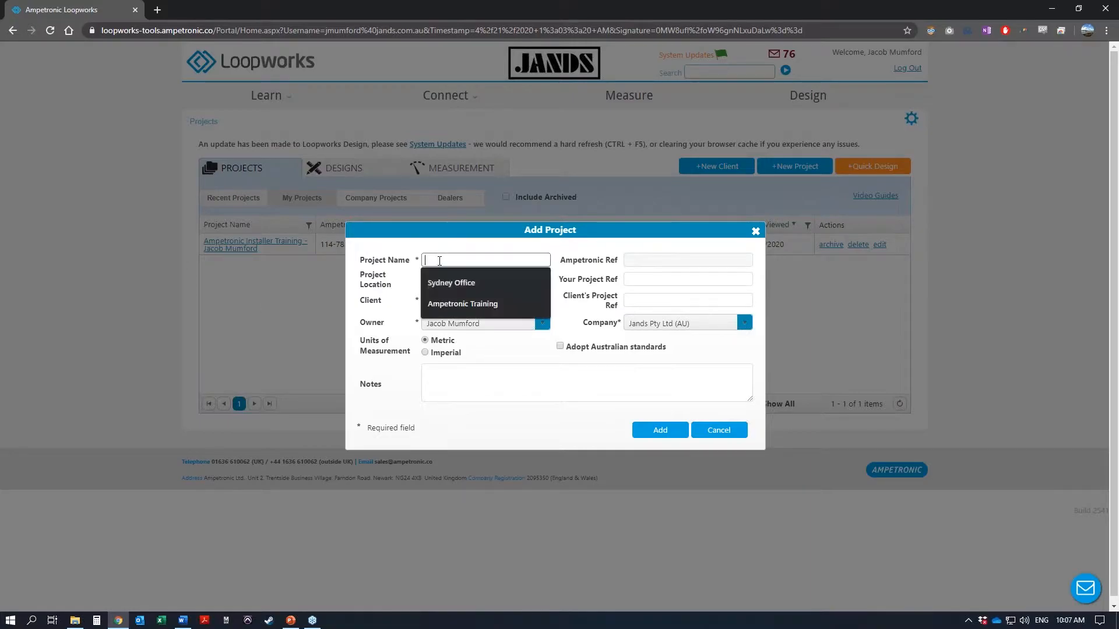
pyautogui.write('*')
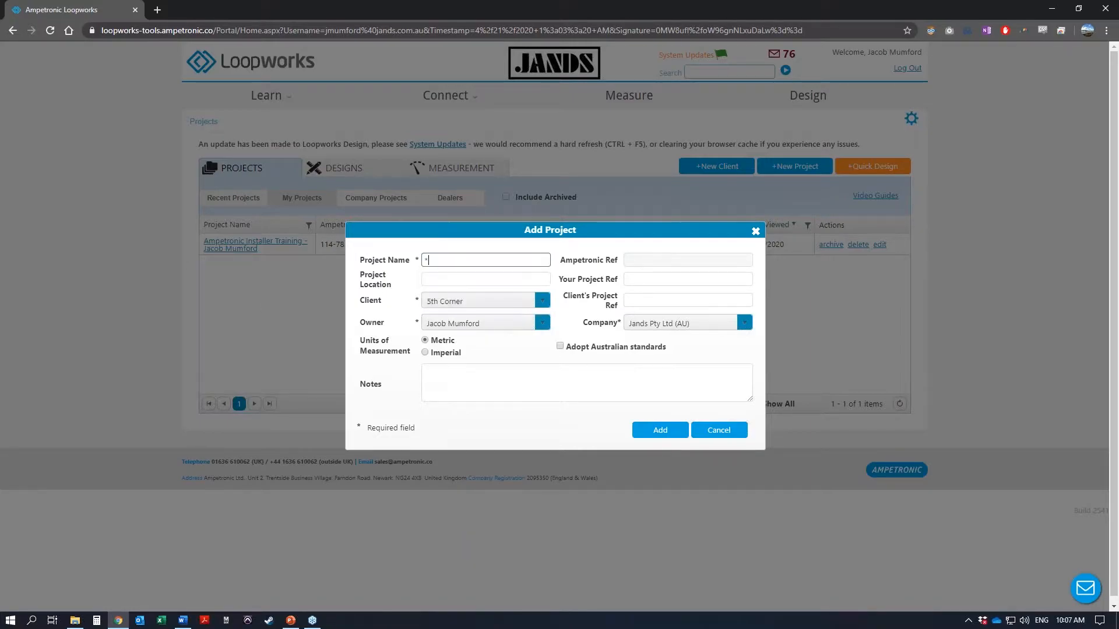
pyautogui.write('Company* Sydney Office')
pyautogui.click(480, 280)
pyautogui.click(472, 302)
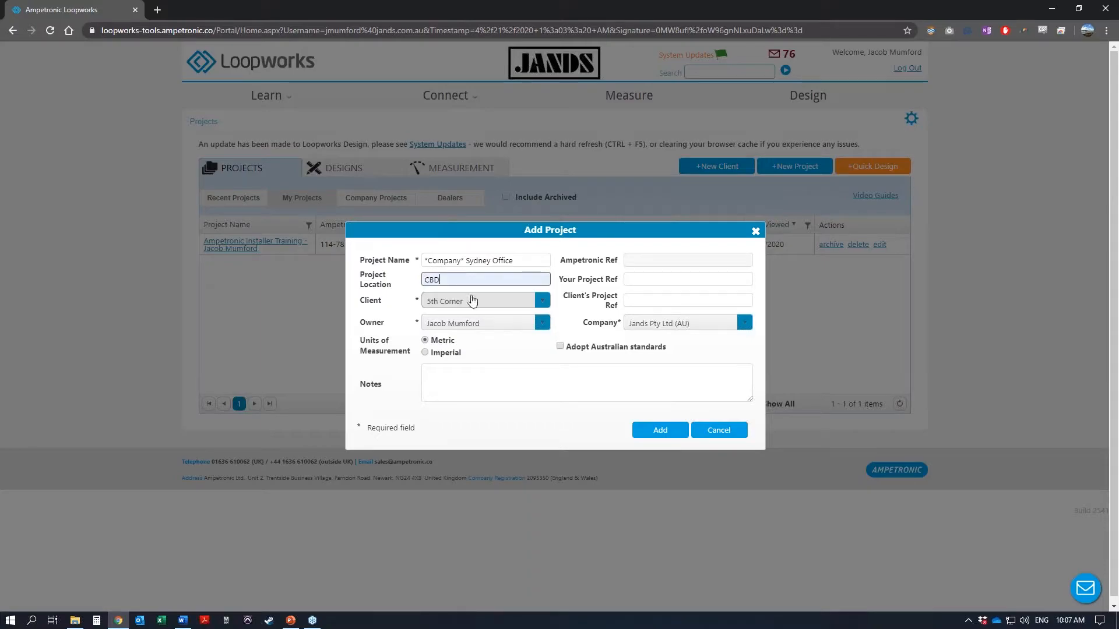
pyautogui.click(524, 302)
pyautogui.write('jan')
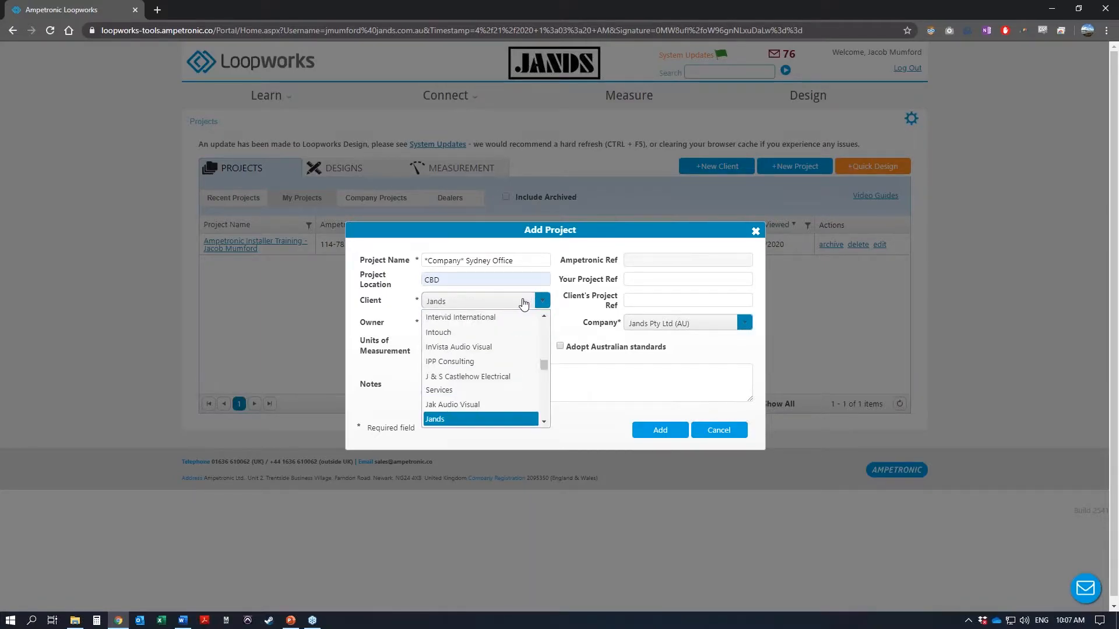
pyautogui.press('Return')
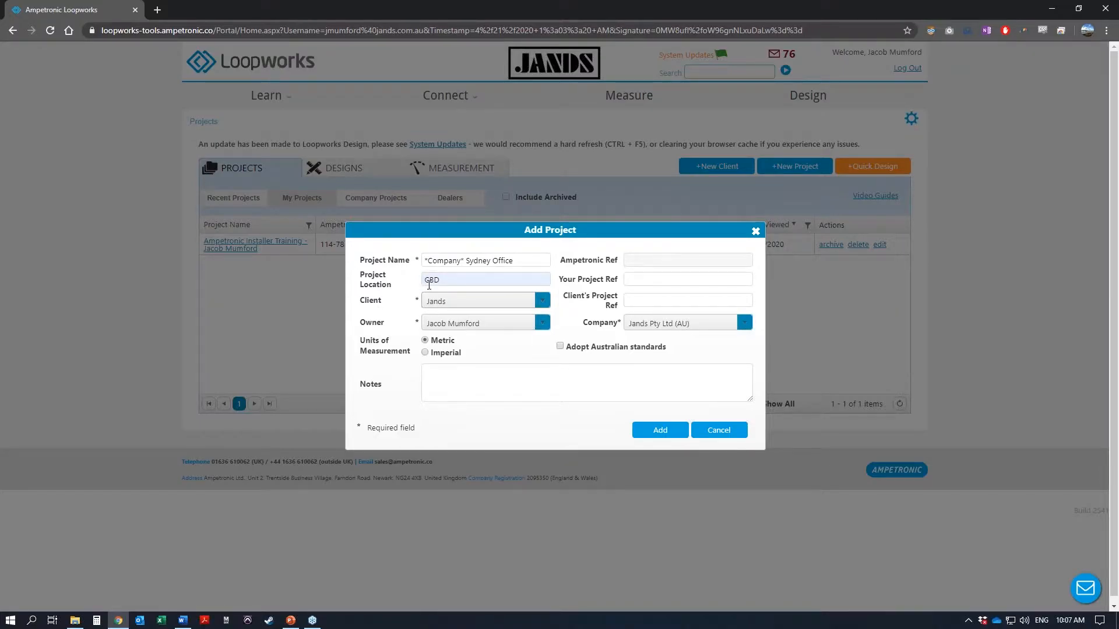
# Step: Review the available project owners and move the project form below the project list
pyautogui.click(463, 330)
pyautogui.scroll(-3, 479, 389)
pyautogui.scroll(5, 477, 385)
pyautogui.click(474, 412)
pyautogui.moveTo(622, 235); pyautogui.dragTo(615, 309)
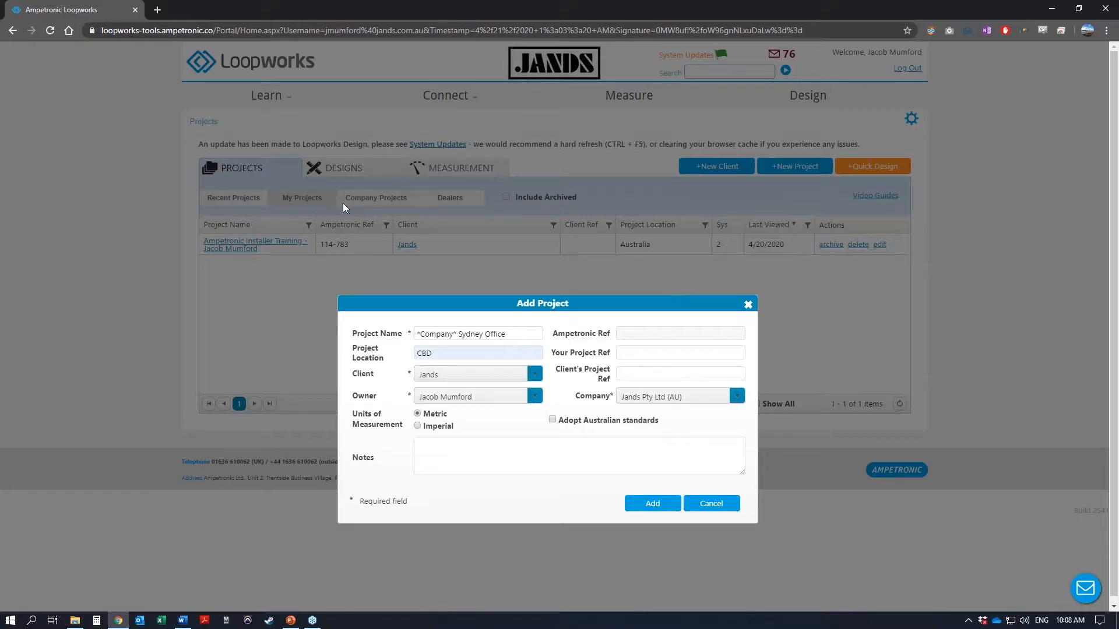
# Step: Set your project reference to 000152, adopt Australian standards and add the project
pyautogui.click(658, 353)
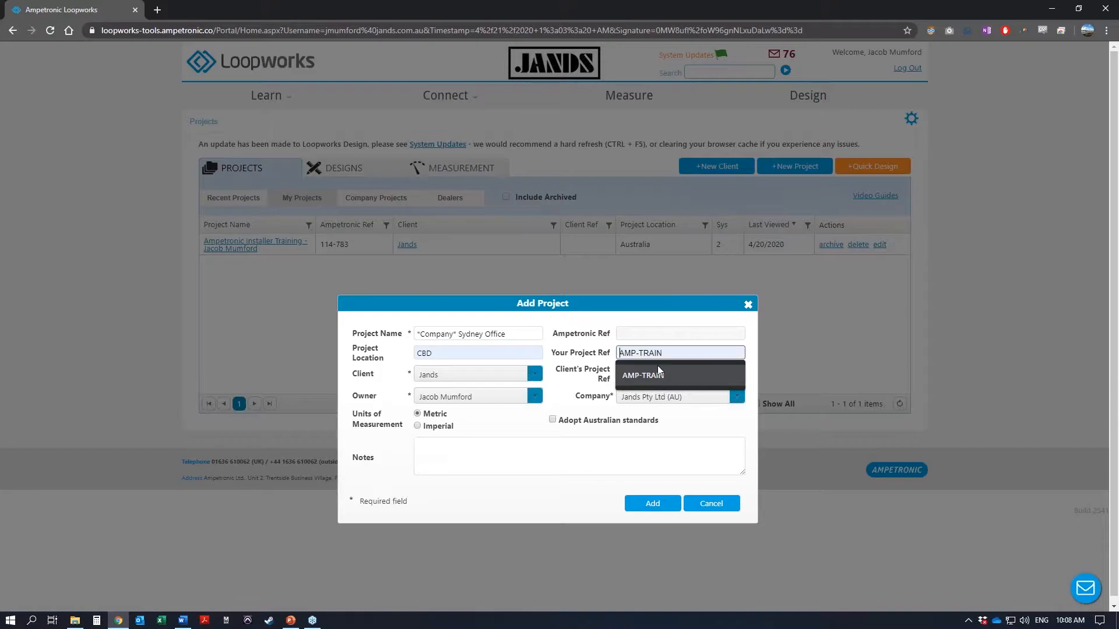
pyautogui.write('000152')
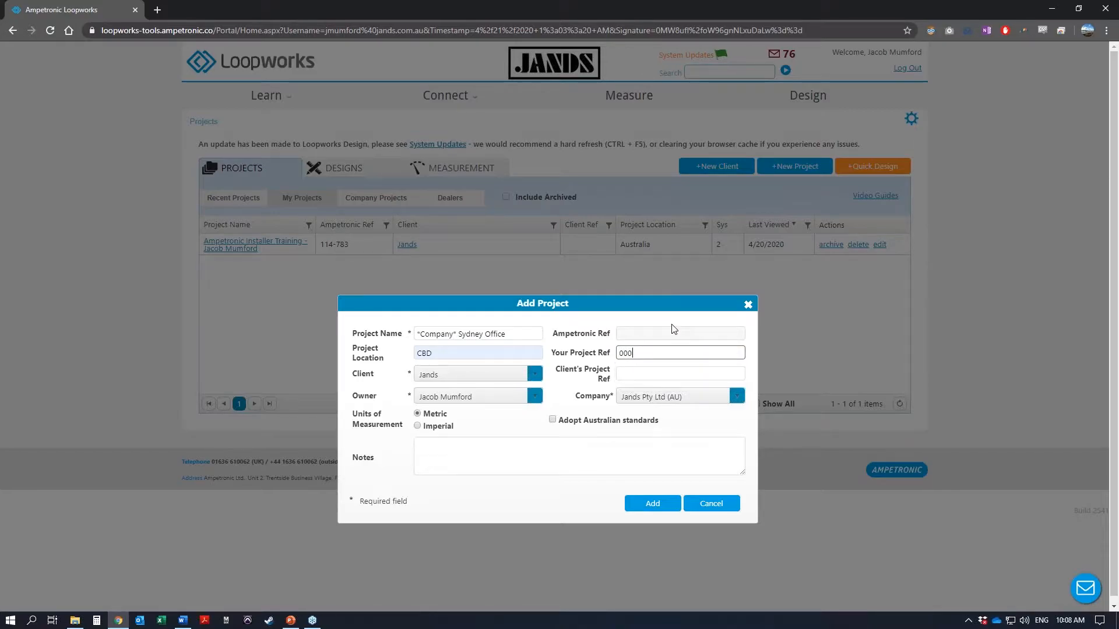
pyautogui.click(657, 373)
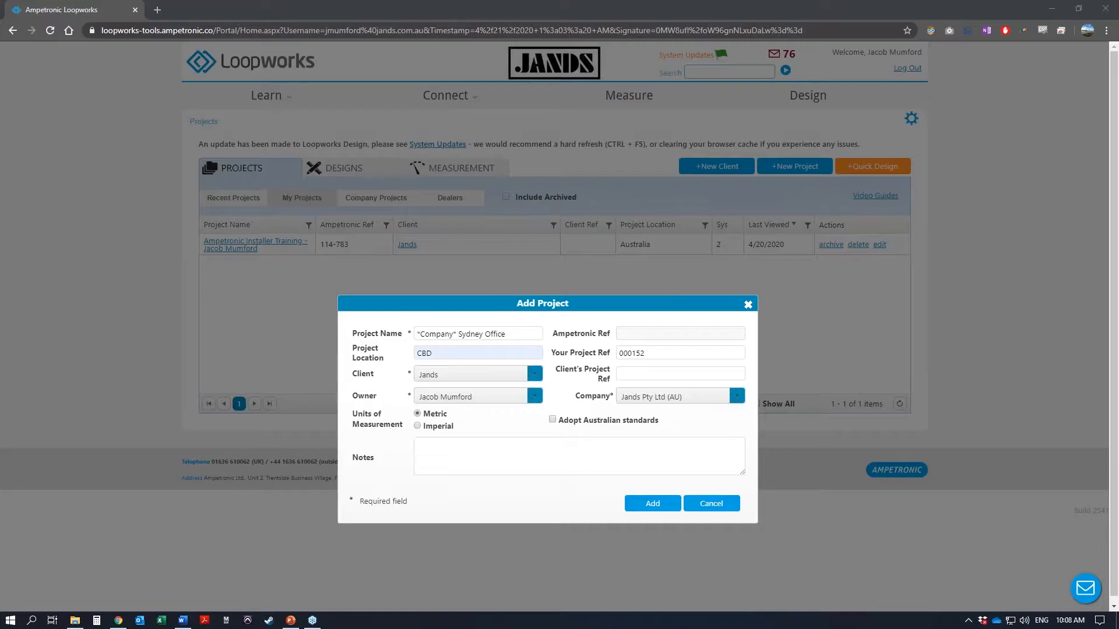
pyautogui.moveTo(610, 303); pyautogui.dragTo(609, 285)
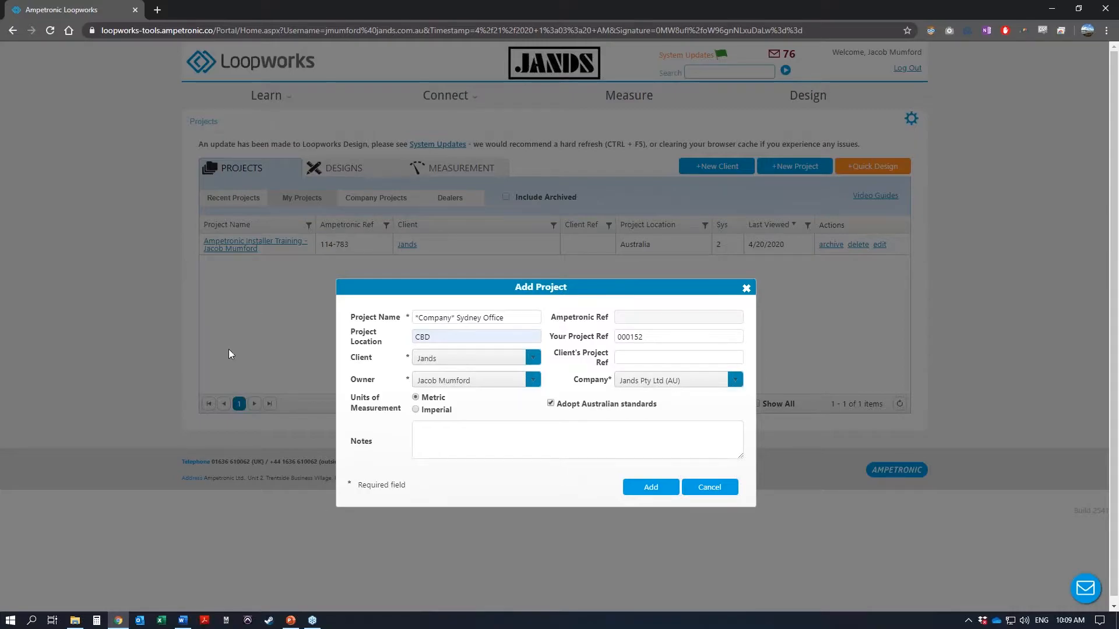
pyautogui.click(648, 488)
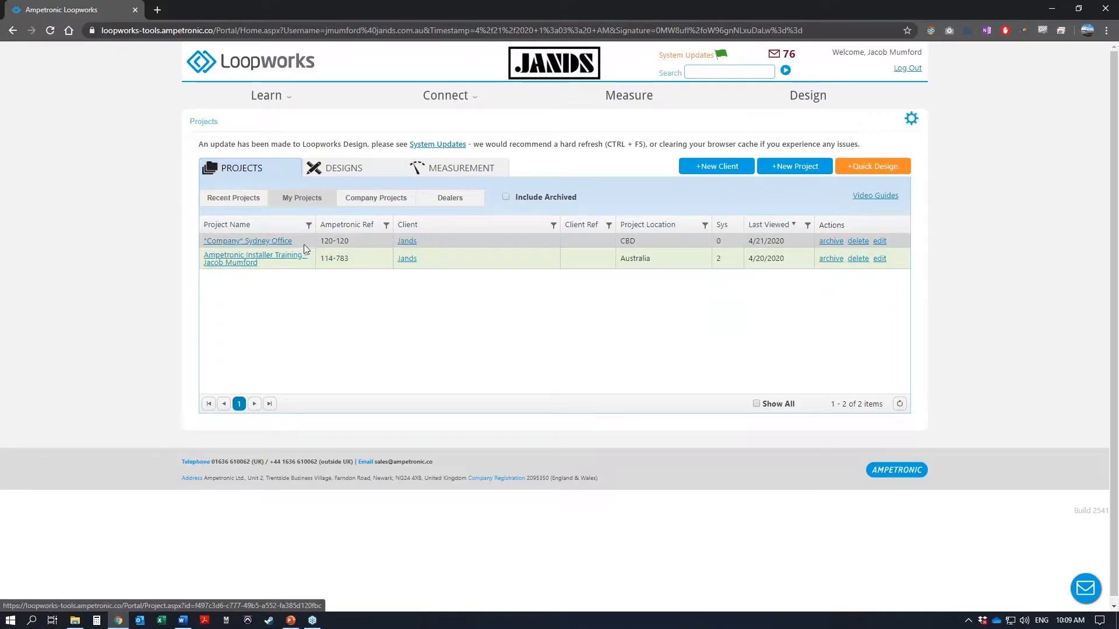
# Step: Examine the company settings for units, Australian standards, logo and design defaults, and return to the project list
pyautogui.click(910, 121)
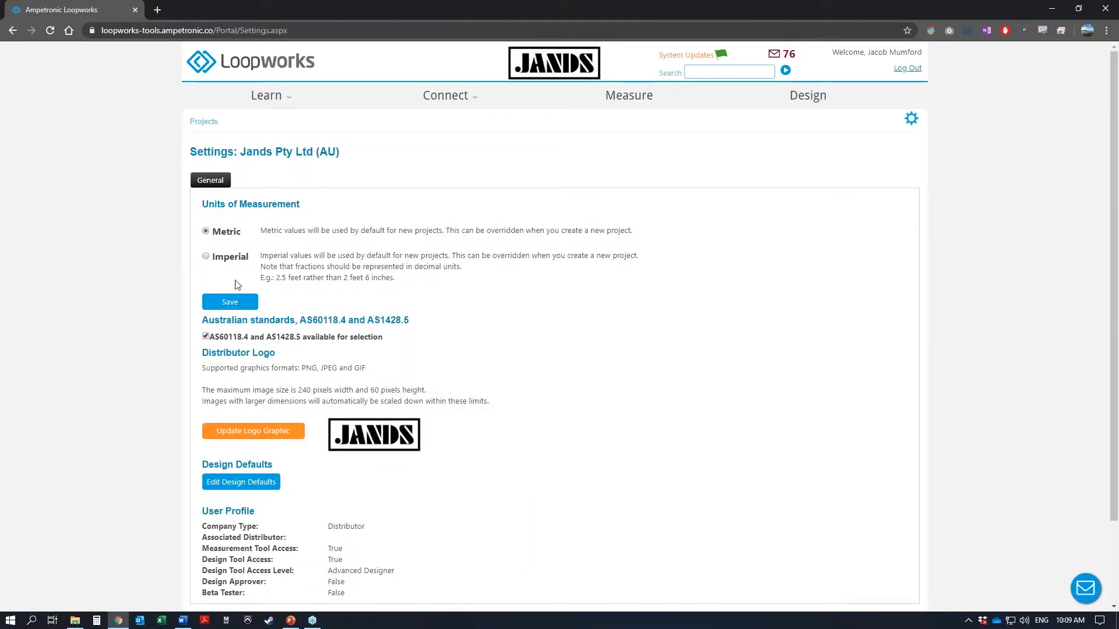
pyautogui.scroll(-1, 177, 364)
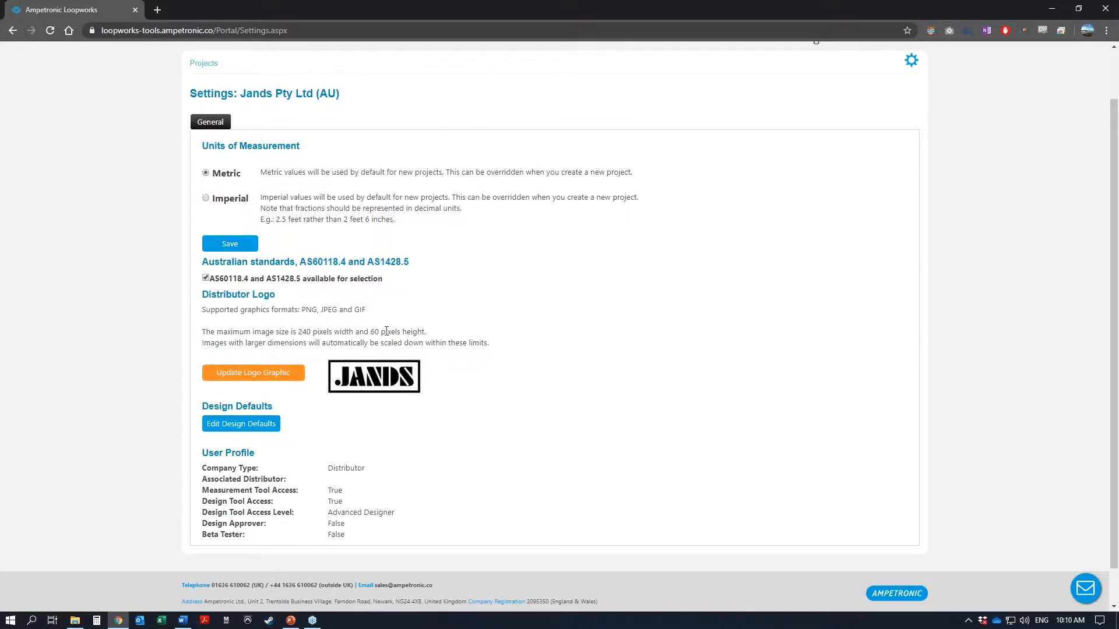
pyautogui.scroll(1, 347, 359)
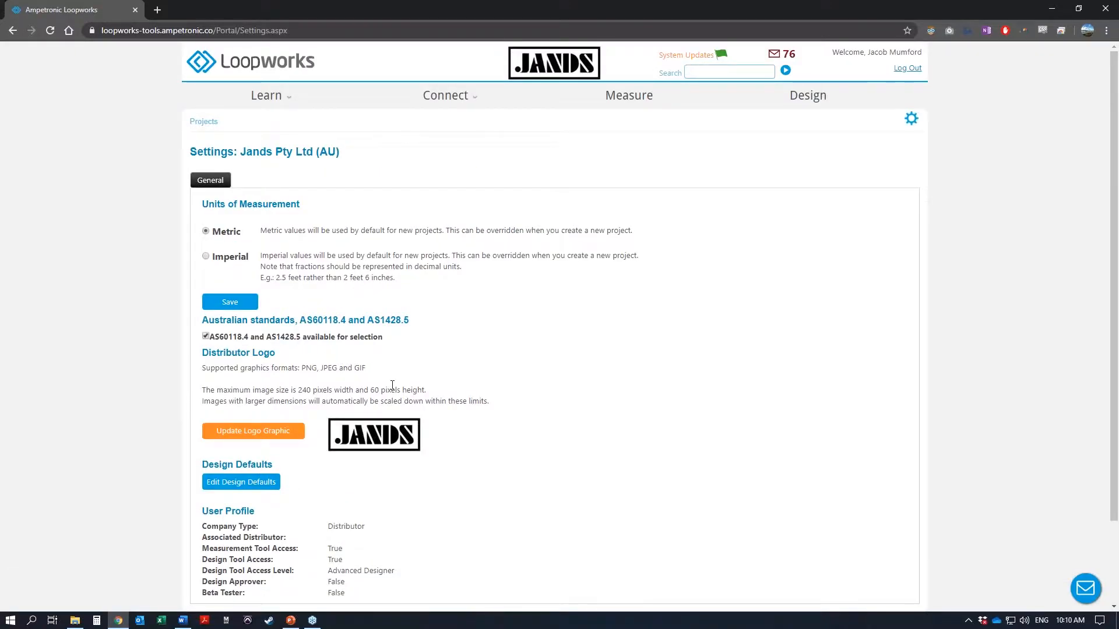
pyautogui.click(203, 121)
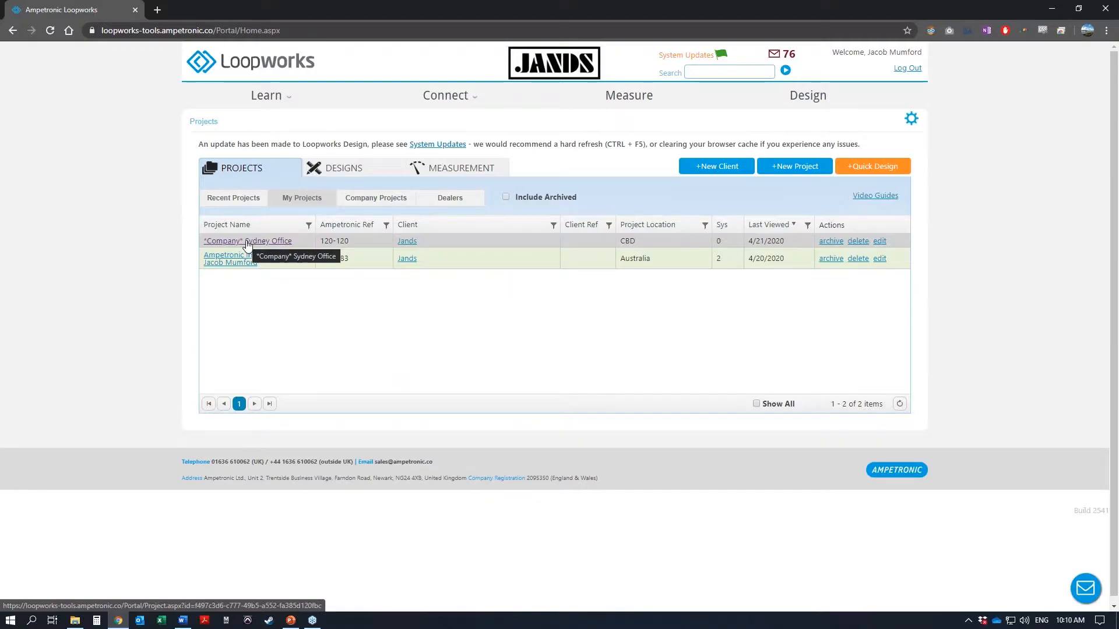
# Step: In the Sydney Office project, add an Area system named "Large Meeting Space 01" with the description "1 of 10 Large Meeting Spaces"
pyautogui.click(247, 241)
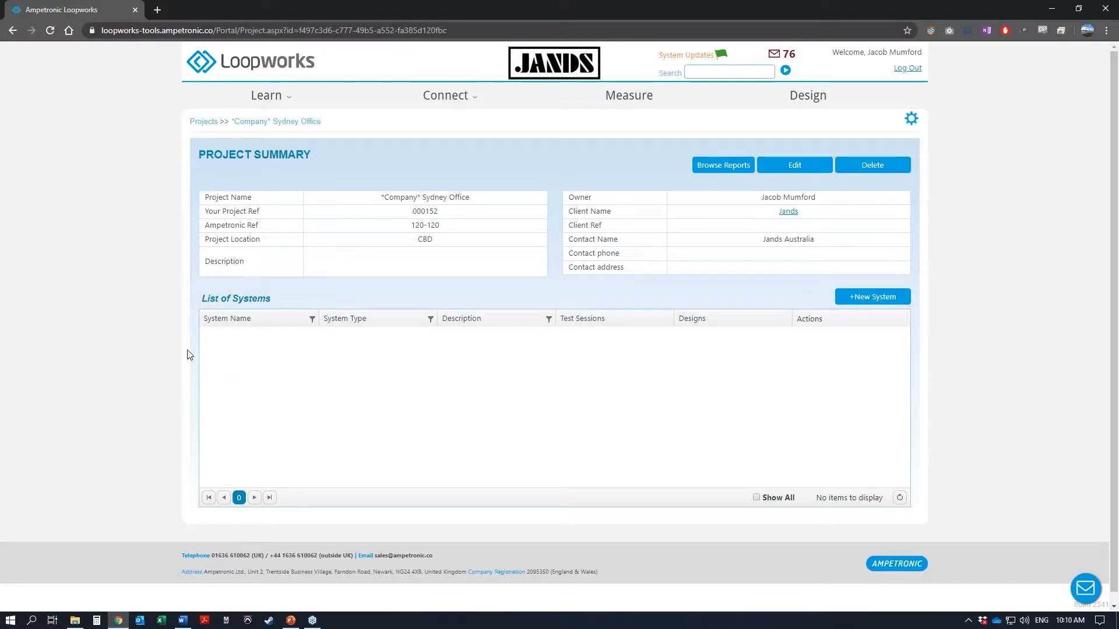
pyautogui.click(872, 298)
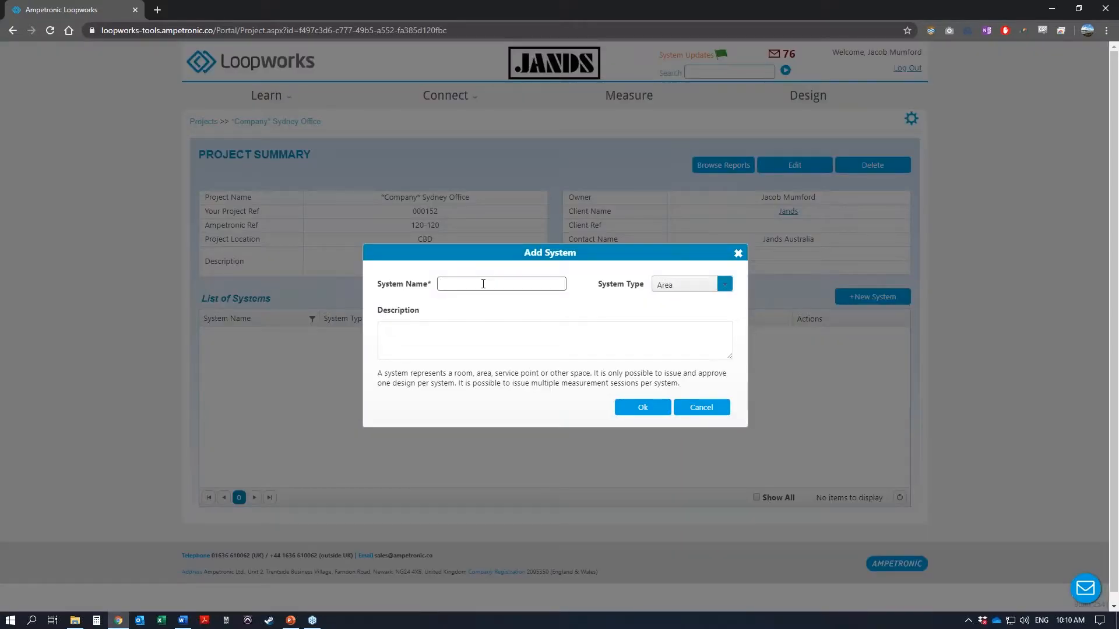
pyautogui.write('Large Meeting Space 01')
pyautogui.click(668, 297)
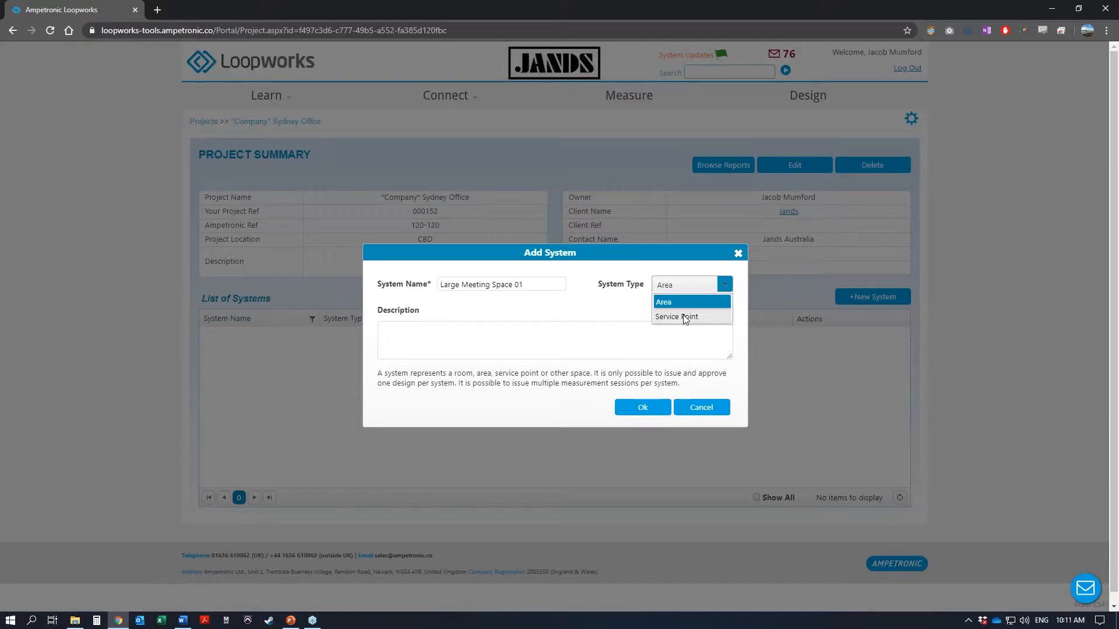
pyautogui.click(609, 311)
pyautogui.click(462, 336)
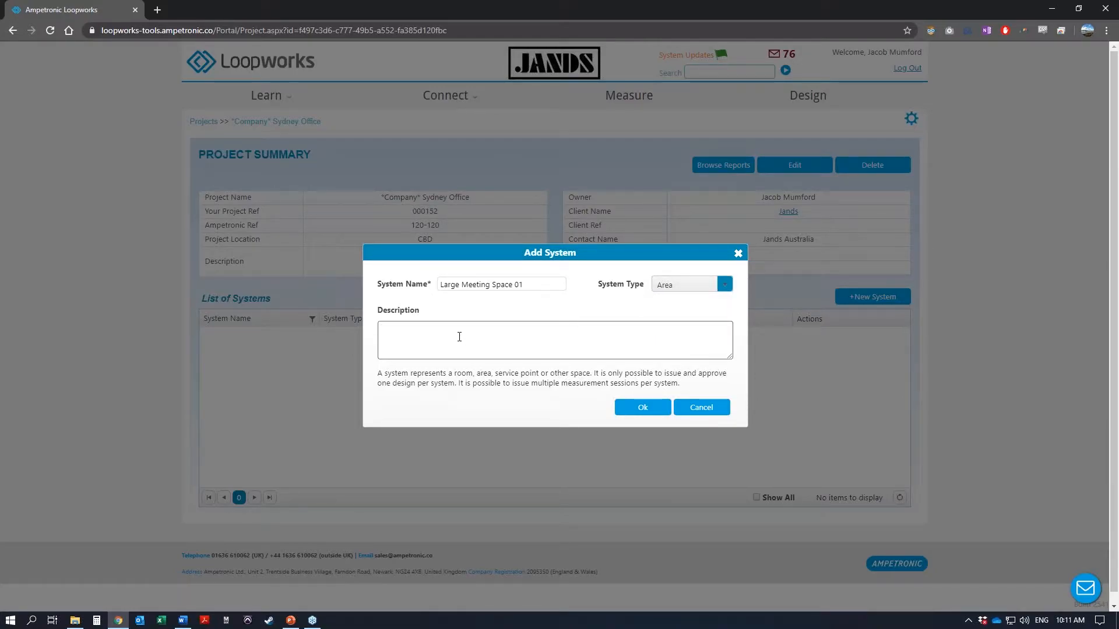
pyautogui.write('1 of 10 Large Meeting Spaces')
pyautogui.click(639, 412)
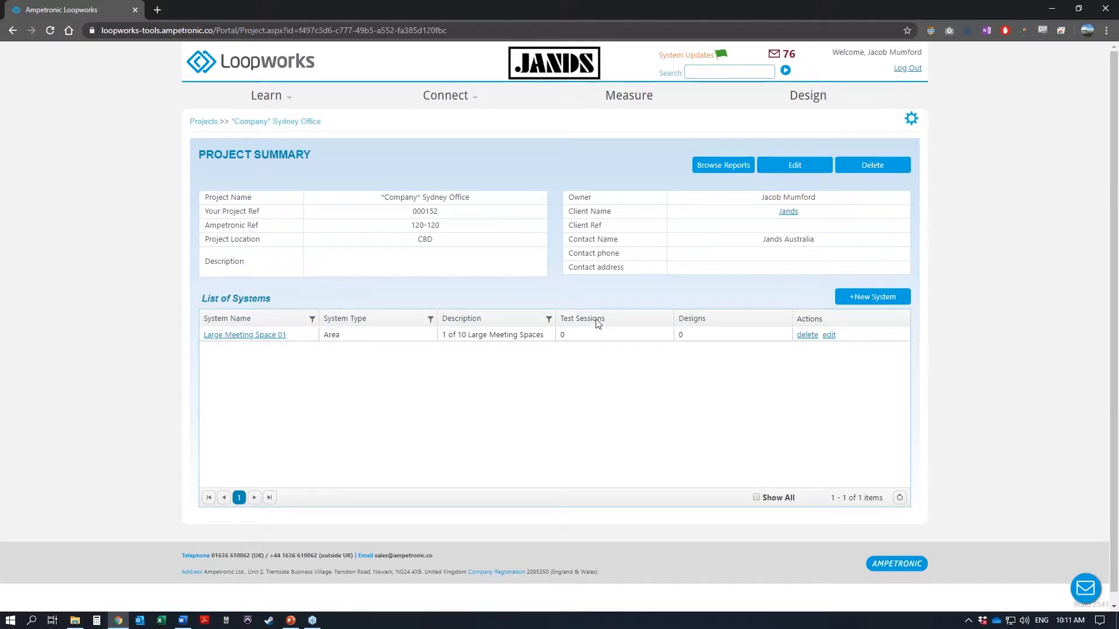
# Step: Open Large Meeting Space 01 and view the session types offered for a new measurement session, cancelling the form
pyautogui.click(244, 336)
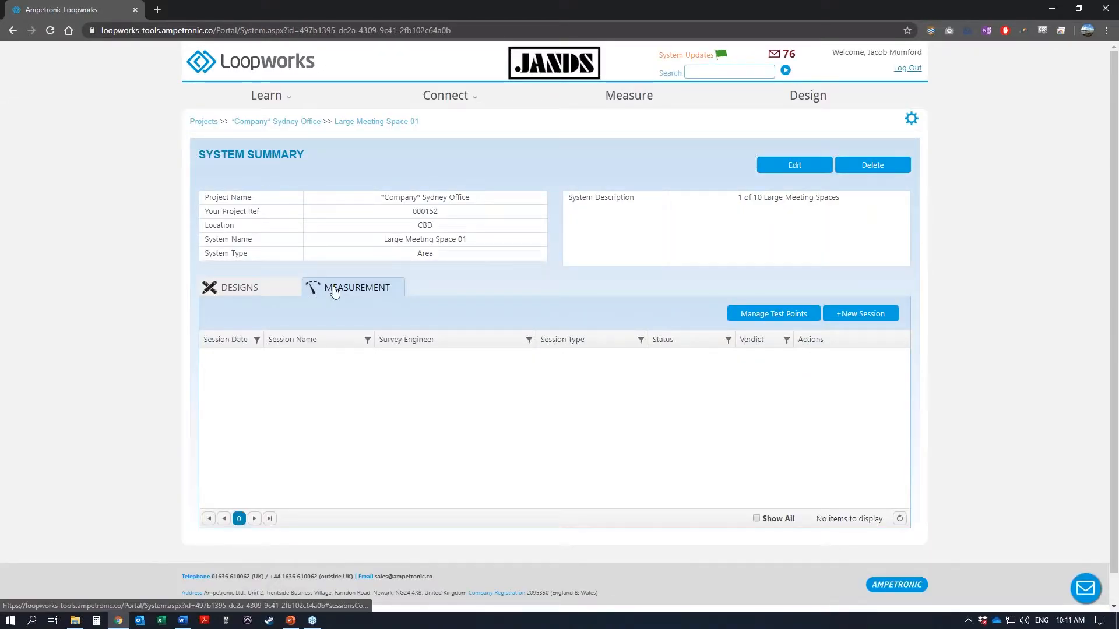
pyautogui.click(865, 318)
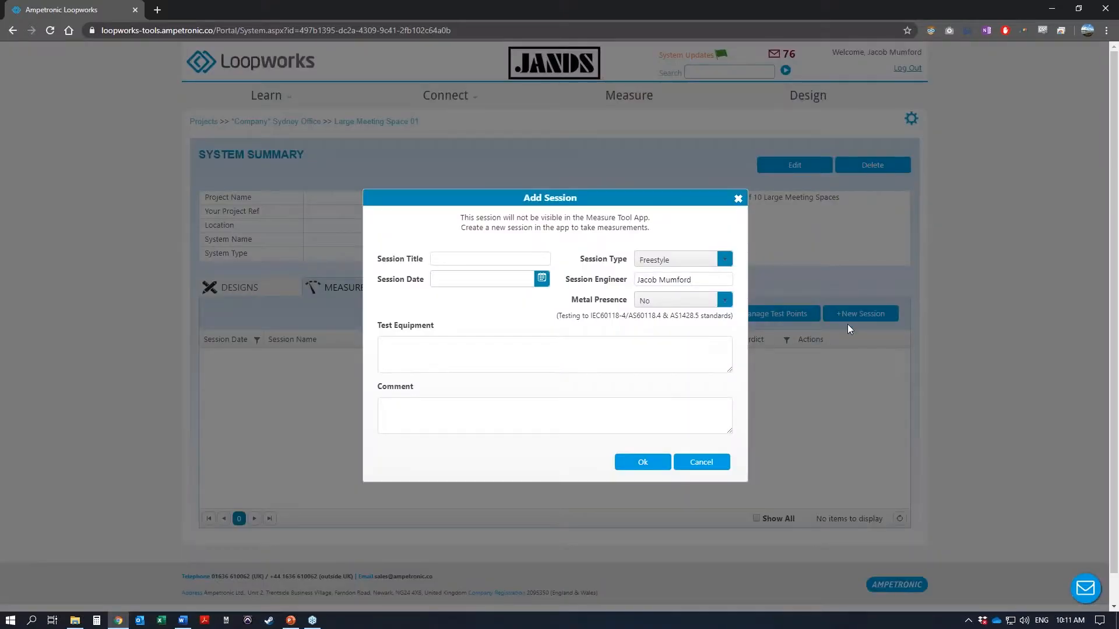
pyautogui.click(676, 260)
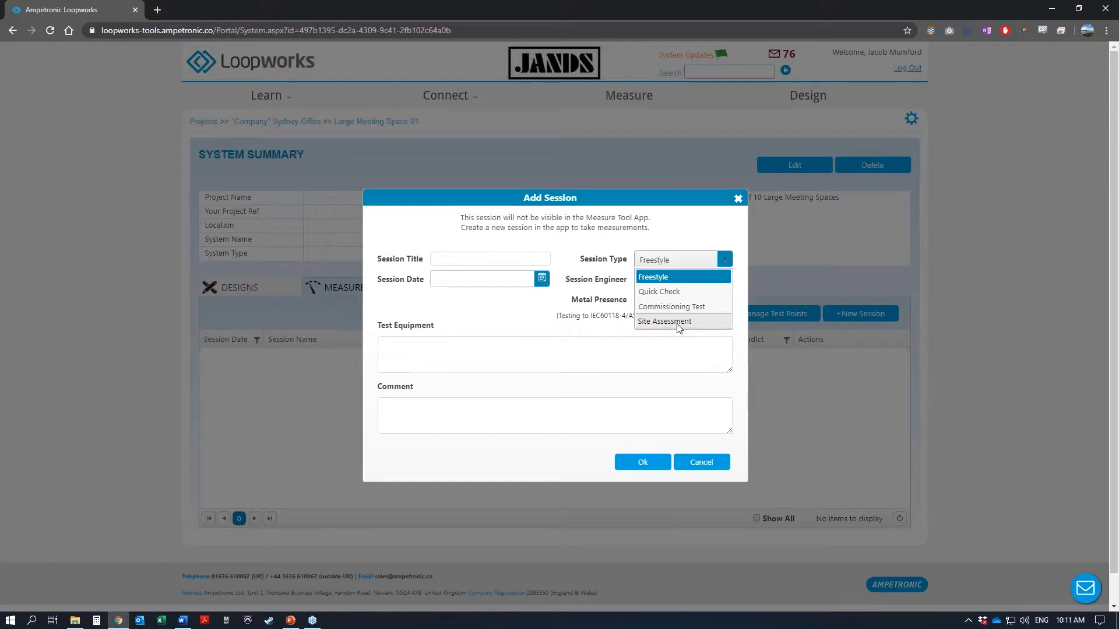
pyautogui.click(693, 464)
pyautogui.click(693, 464)
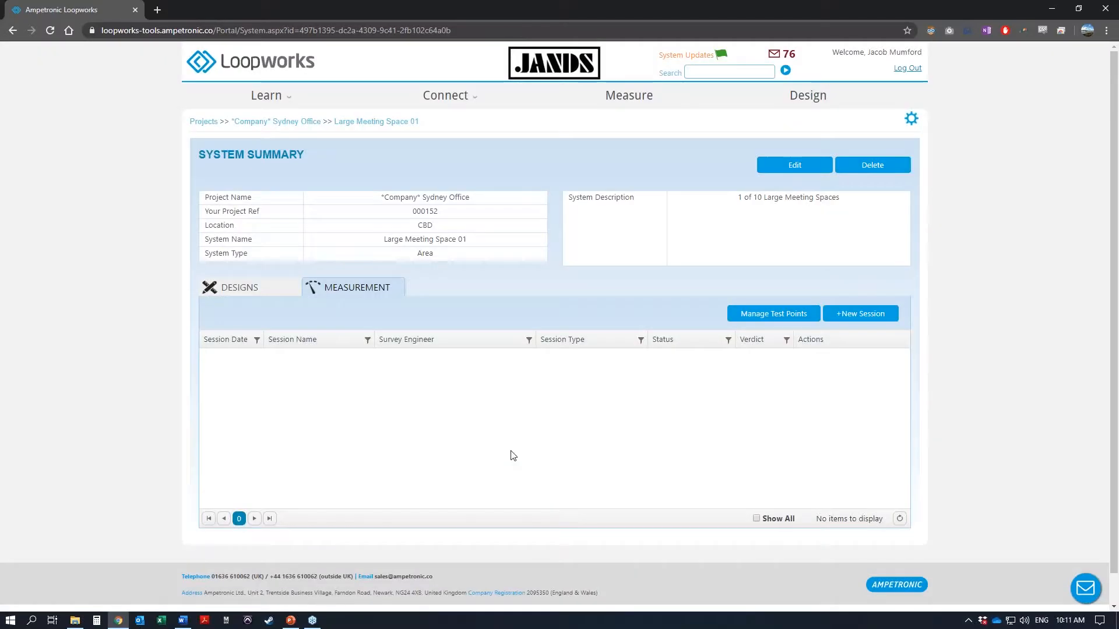
# Step: Add a design named "AFIL Design_v1" to Large Meeting Space 01 and reopen it from the system's design list
pyautogui.click(255, 294)
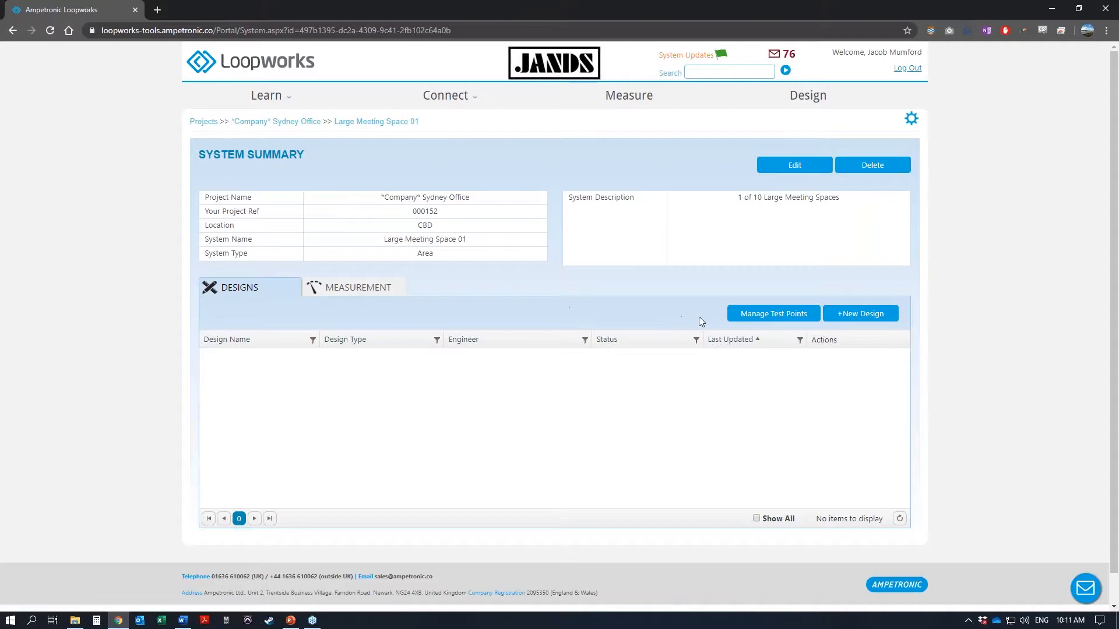
pyautogui.click(860, 314)
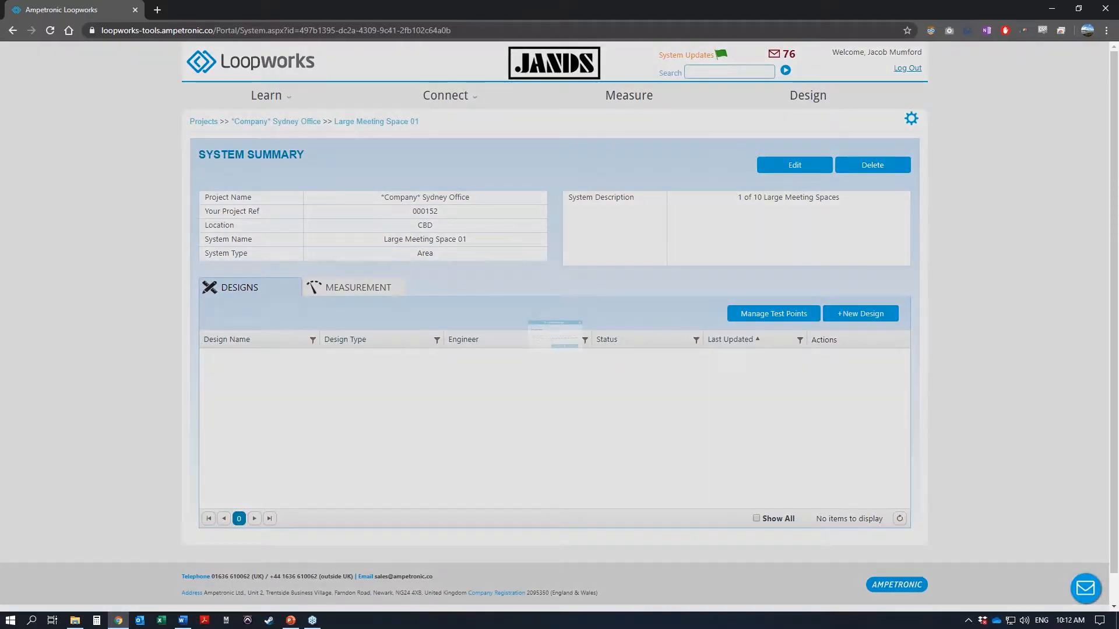
pyautogui.write('AFIL Design')
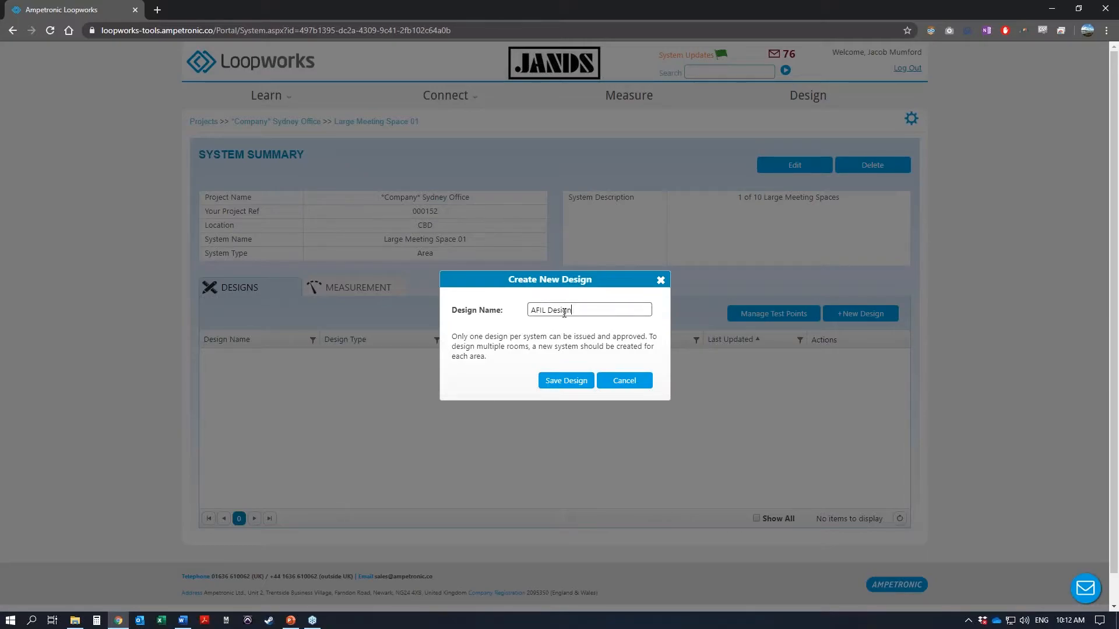
pyautogui.write('_v1')
pyautogui.click(561, 382)
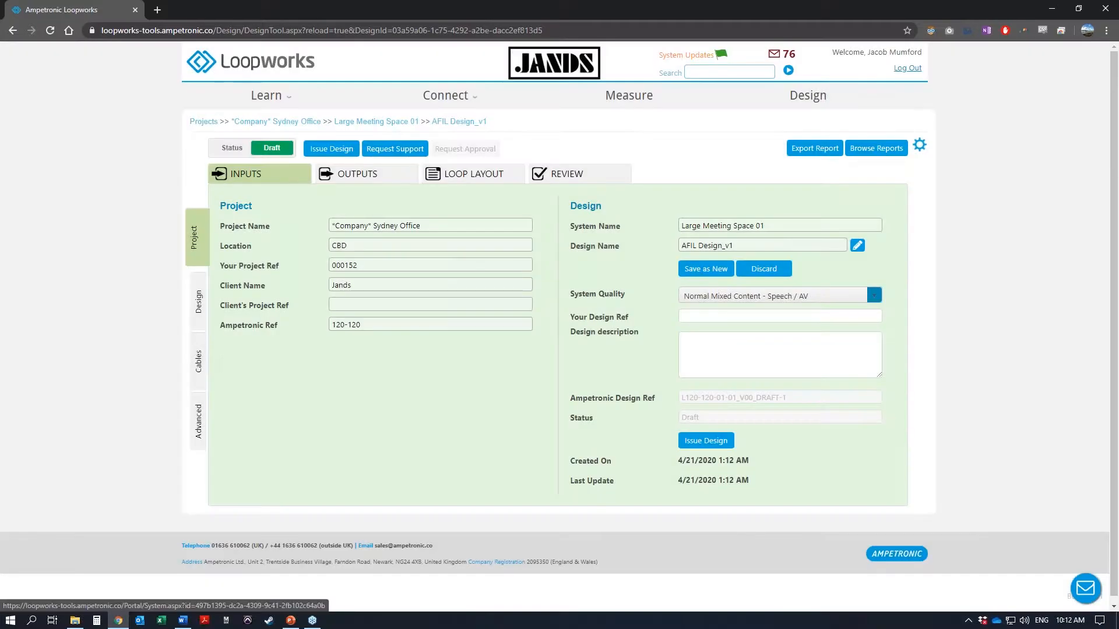
pyautogui.click(379, 127)
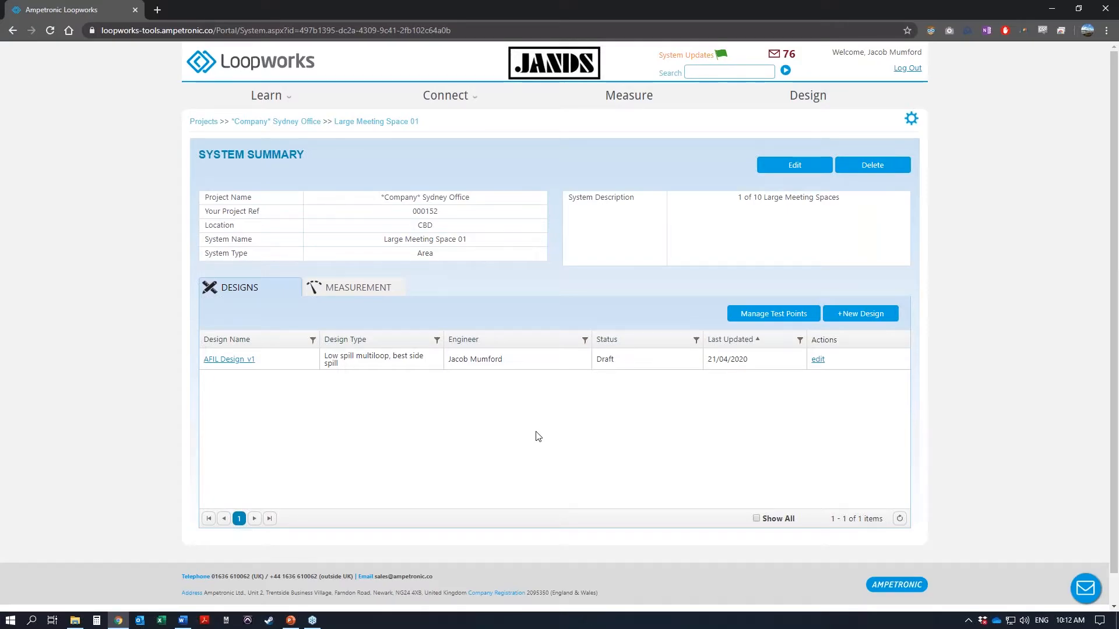
pyautogui.click(246, 366)
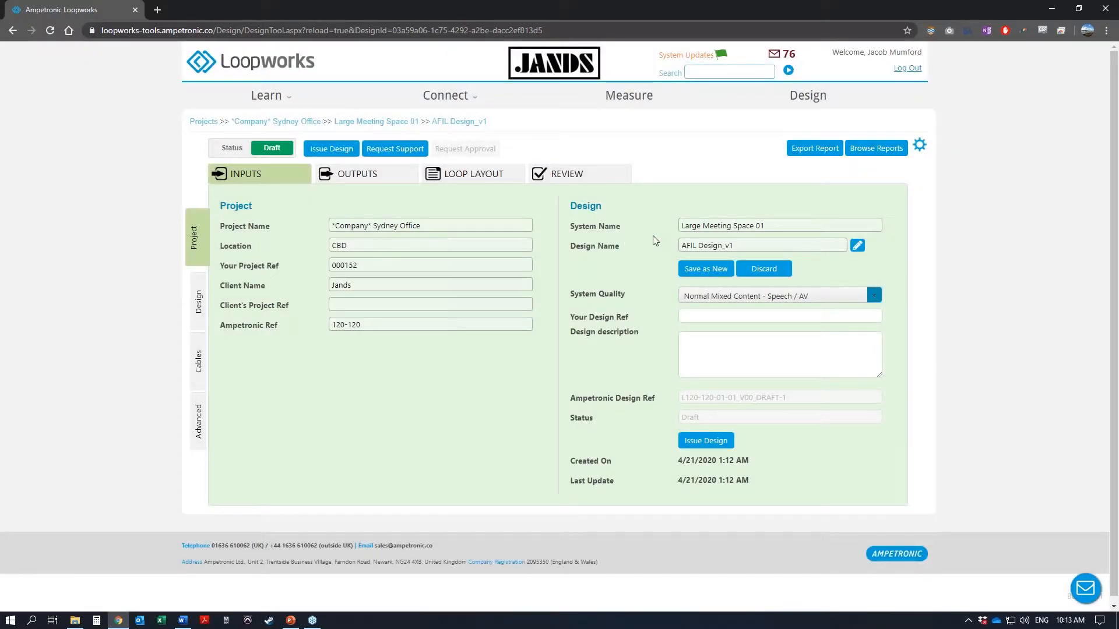
# Step: View the project and system choices for saving the design as new, cancel the form, and view the system quality options
pyautogui.click(700, 270)
pyautogui.click(602, 354)
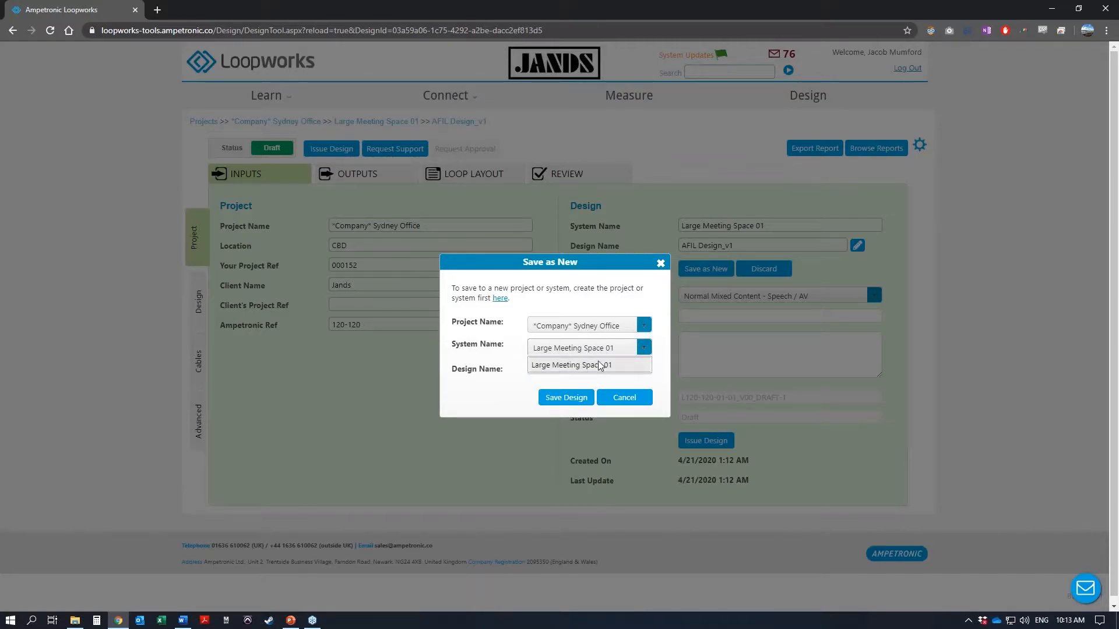
pyautogui.click(601, 365)
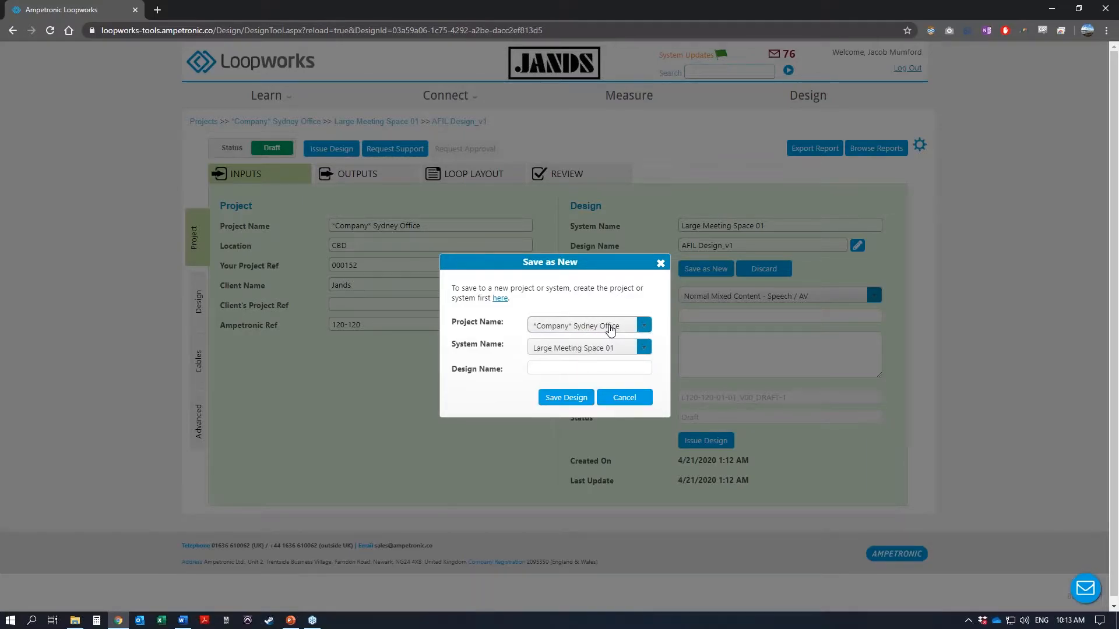
pyautogui.click(610, 330)
pyautogui.click(623, 301)
pyautogui.click(629, 402)
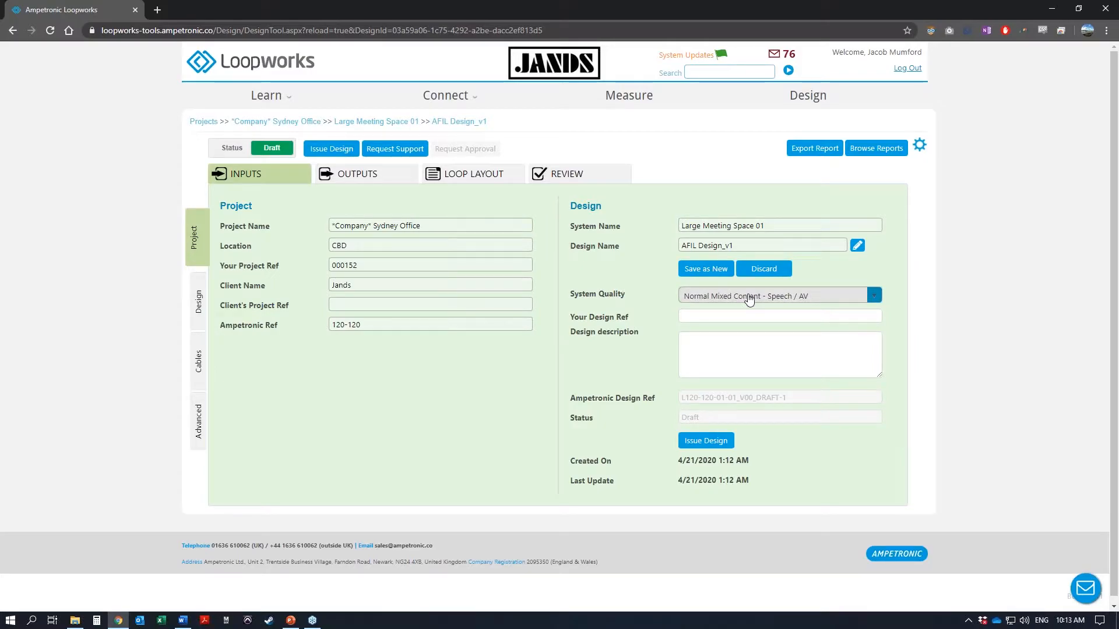
pyautogui.click(748, 299)
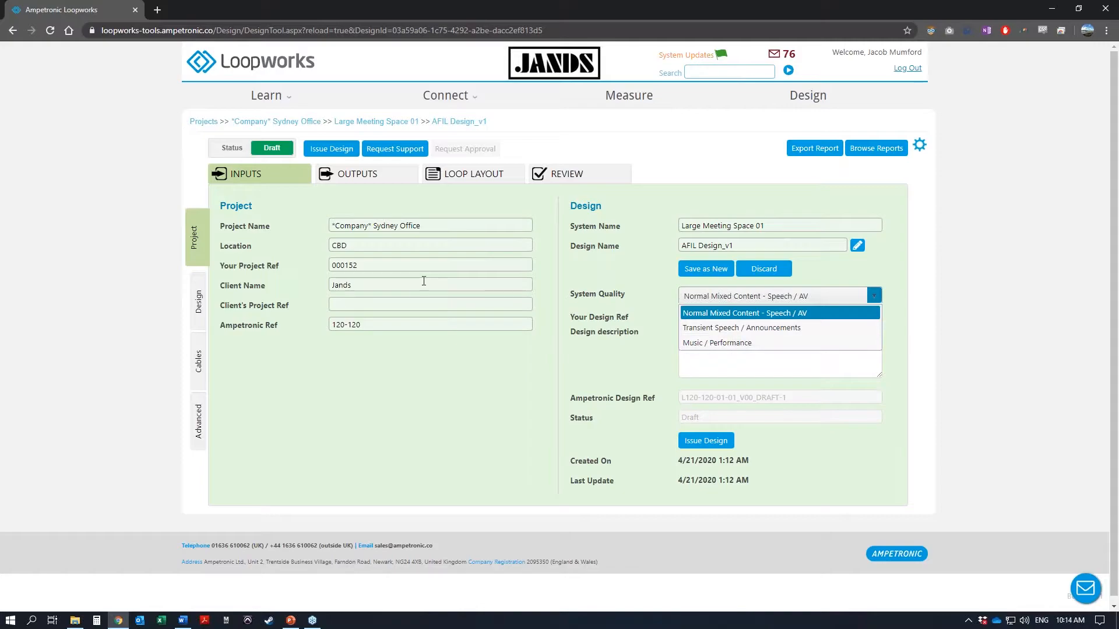
pyautogui.click(738, 317)
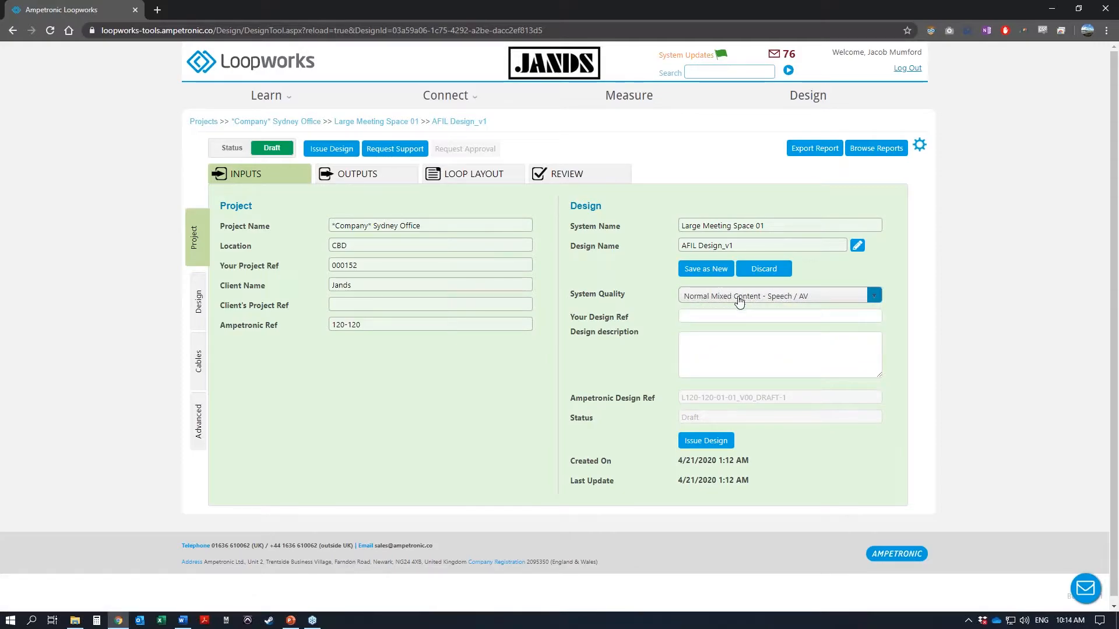
# Step: Set the room's Dimension X to 15 m and Dimension Y to 10 m in the design inputs
pyautogui.click(198, 299)
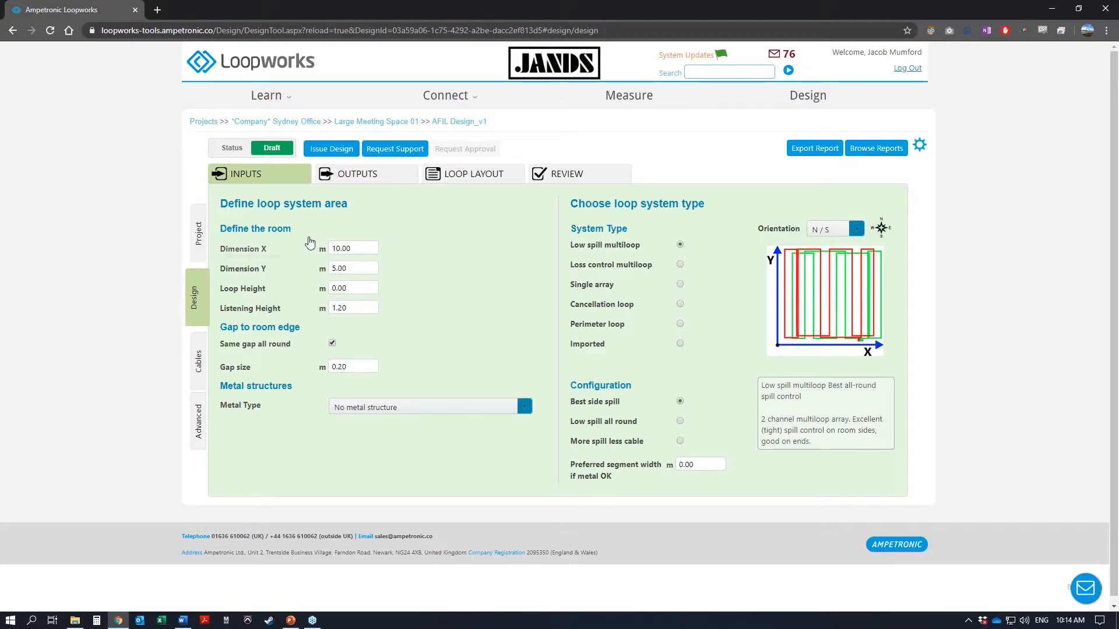
pyautogui.doubleClick(369, 247)
pyautogui.write('15')
pyautogui.click(357, 267)
pyautogui.write('10')
pyautogui.click(481, 243)
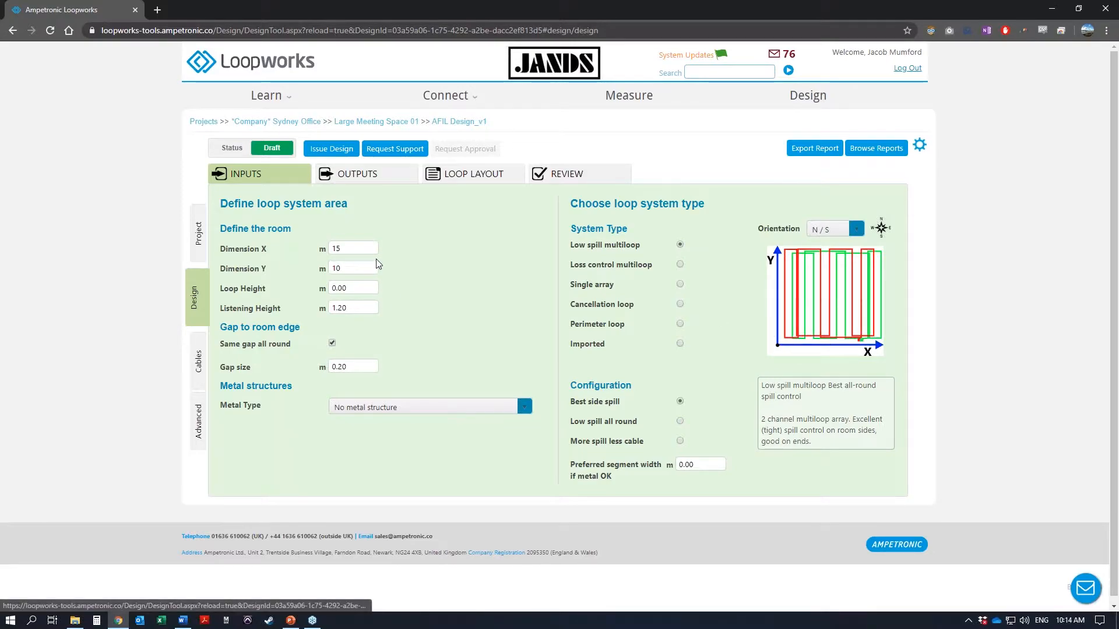
# Step: Examine the loop height, listening height and room edge gap size settings of the loop system area
pyautogui.click(350, 288)
pyautogui.click(391, 290)
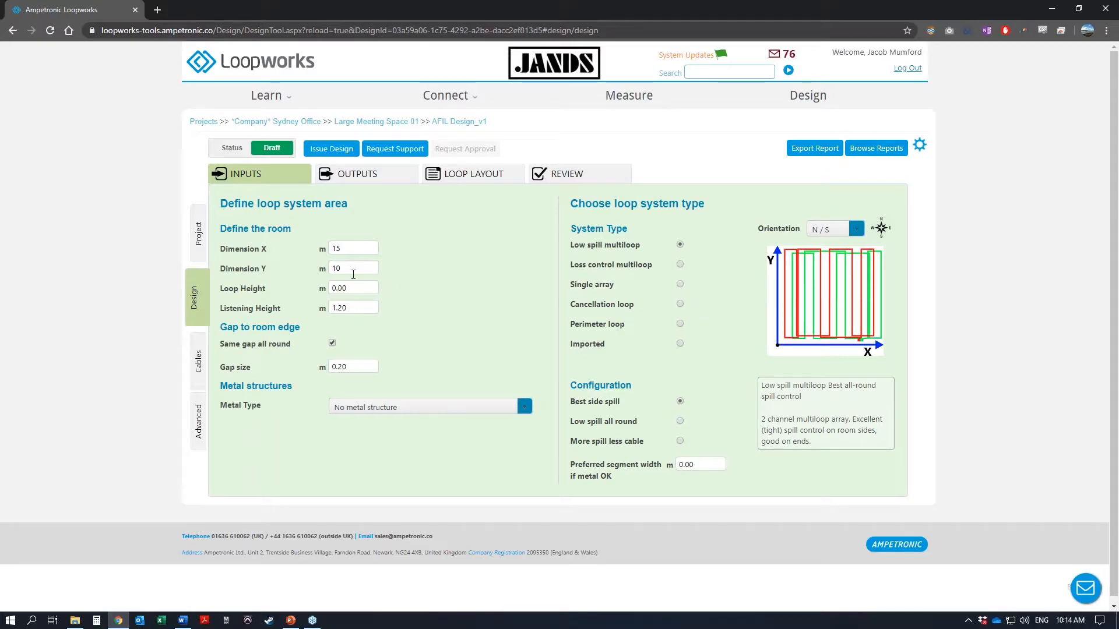
pyautogui.moveTo(349, 308); pyautogui.dragTo(321, 322)
pyautogui.click(437, 316)
pyautogui.moveTo(353, 307); pyautogui.dragTo(289, 309)
pyautogui.click(361, 309)
pyautogui.moveTo(361, 309); pyautogui.dragTo(285, 307)
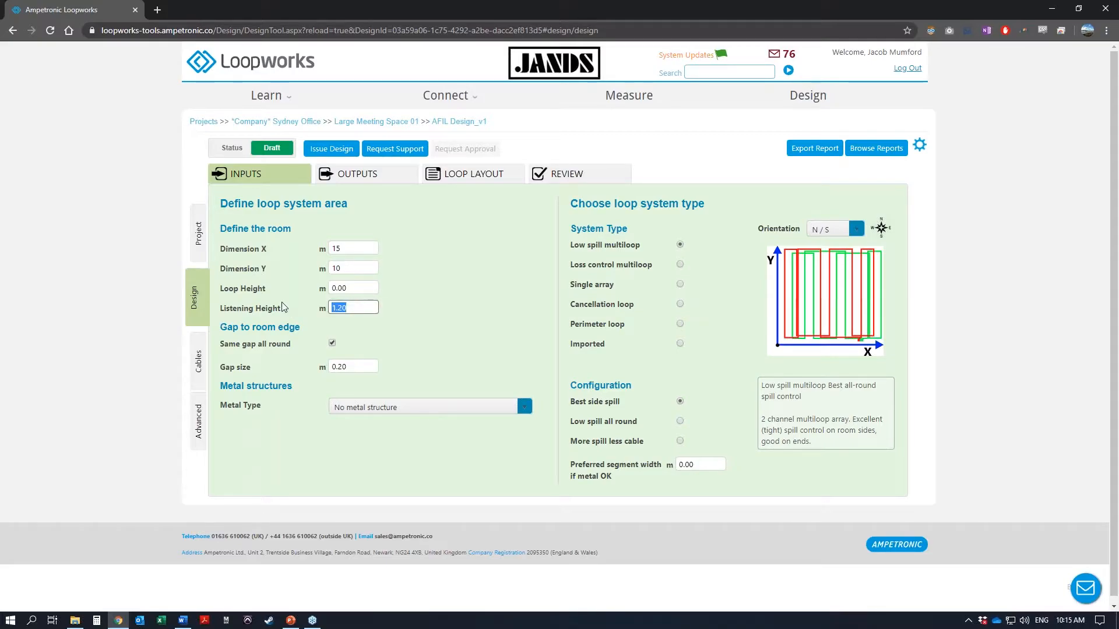
pyautogui.click(386, 309)
pyautogui.click(350, 367)
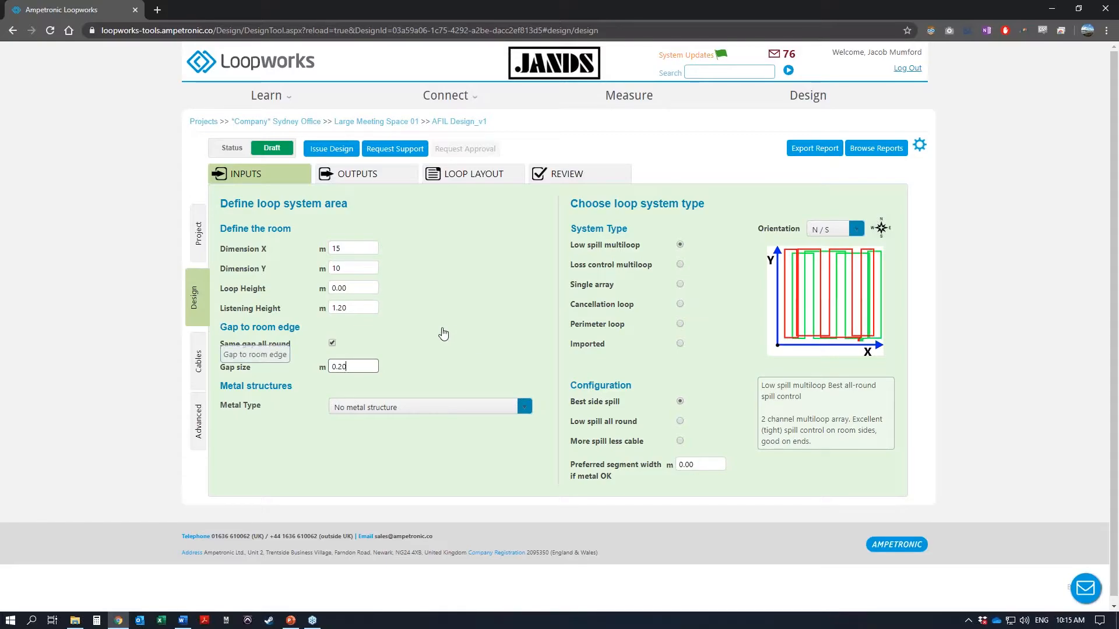
pyautogui.click(406, 484)
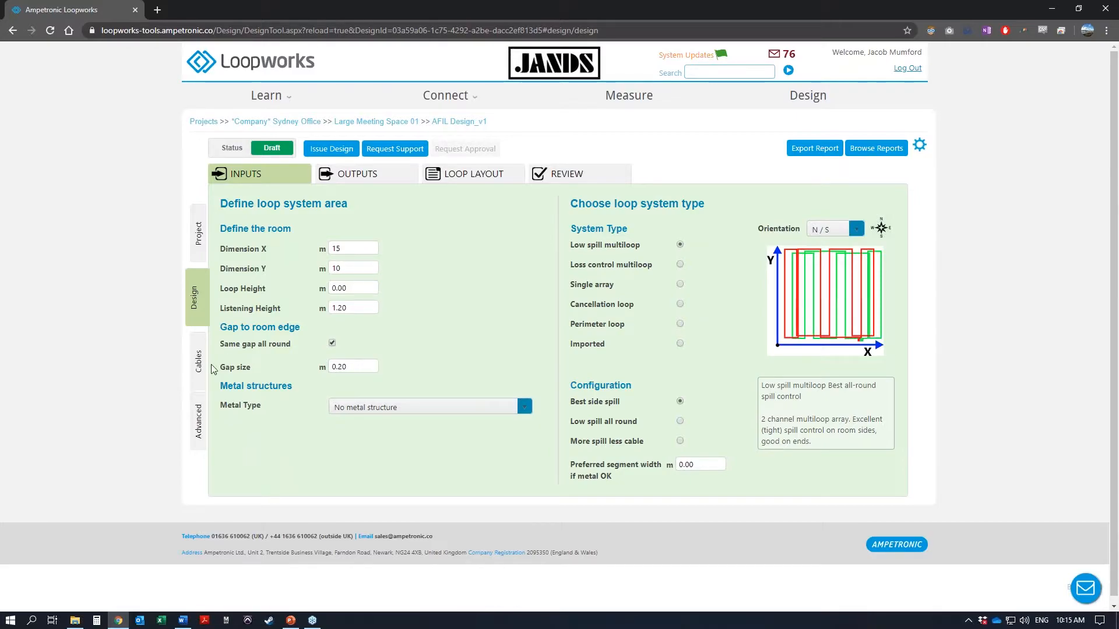
# Step: Try the manual loss figure as the metal type and set it back to No metal structure
pyautogui.click(419, 412)
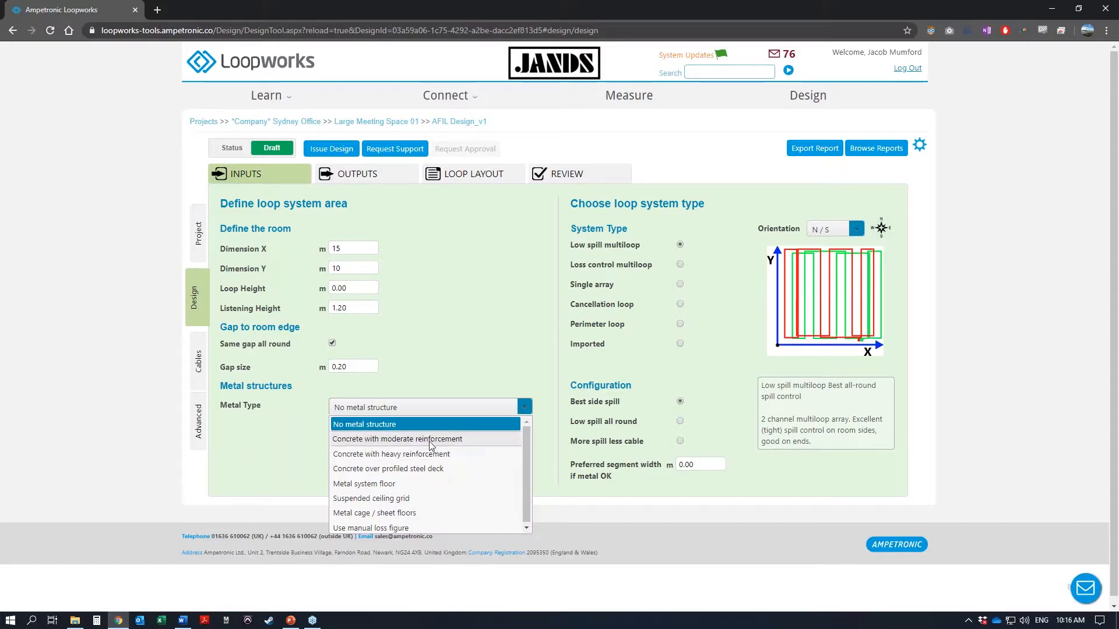
pyautogui.click(407, 527)
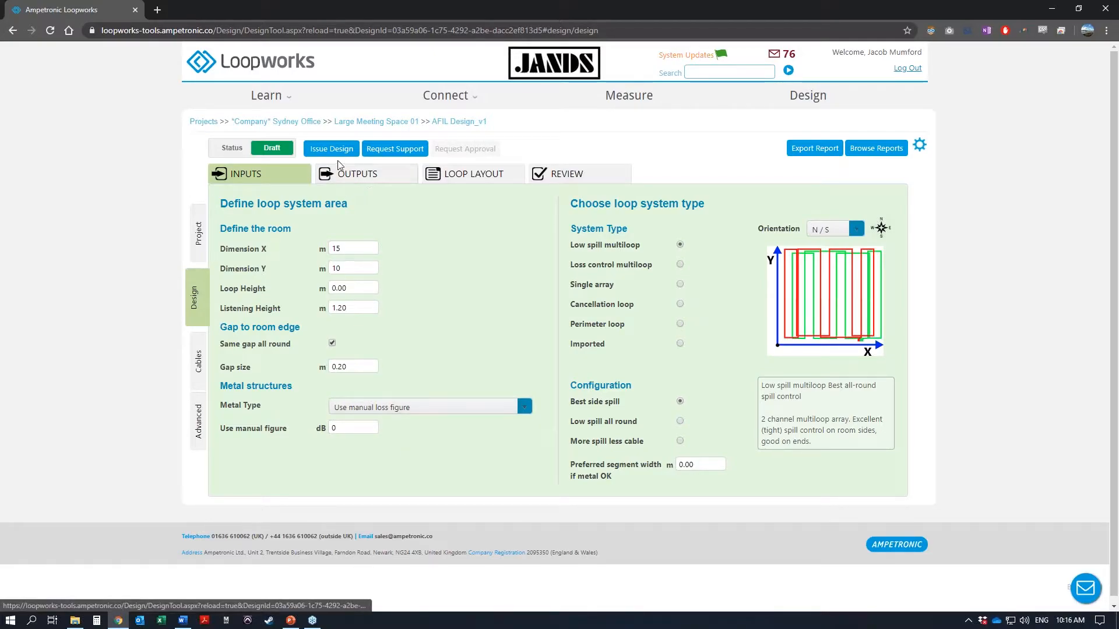
pyautogui.click(397, 408)
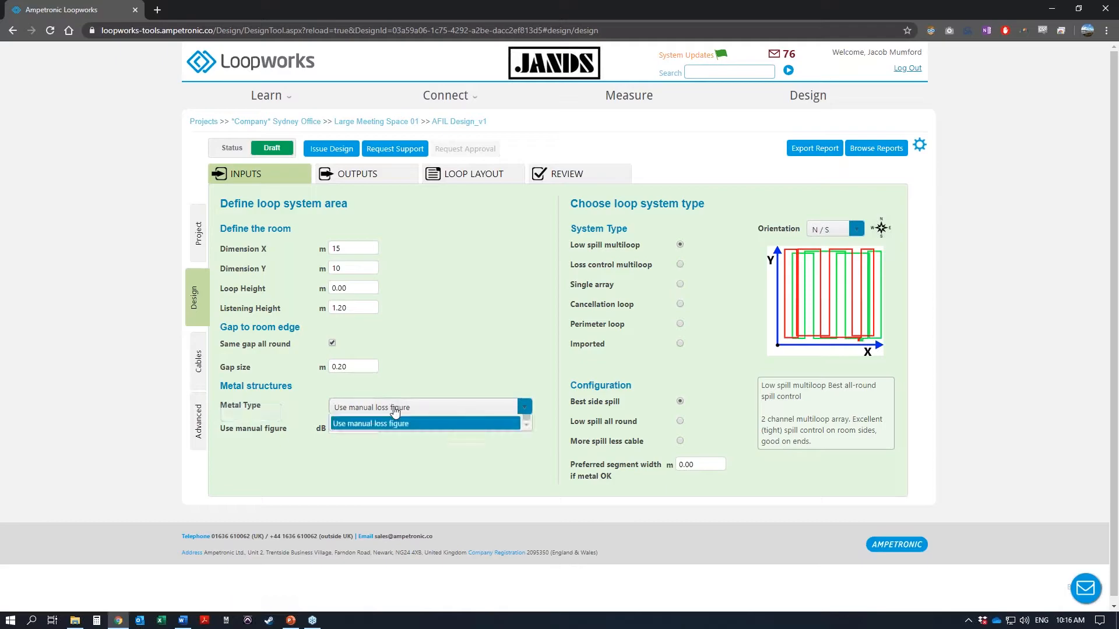
pyautogui.click(373, 422)
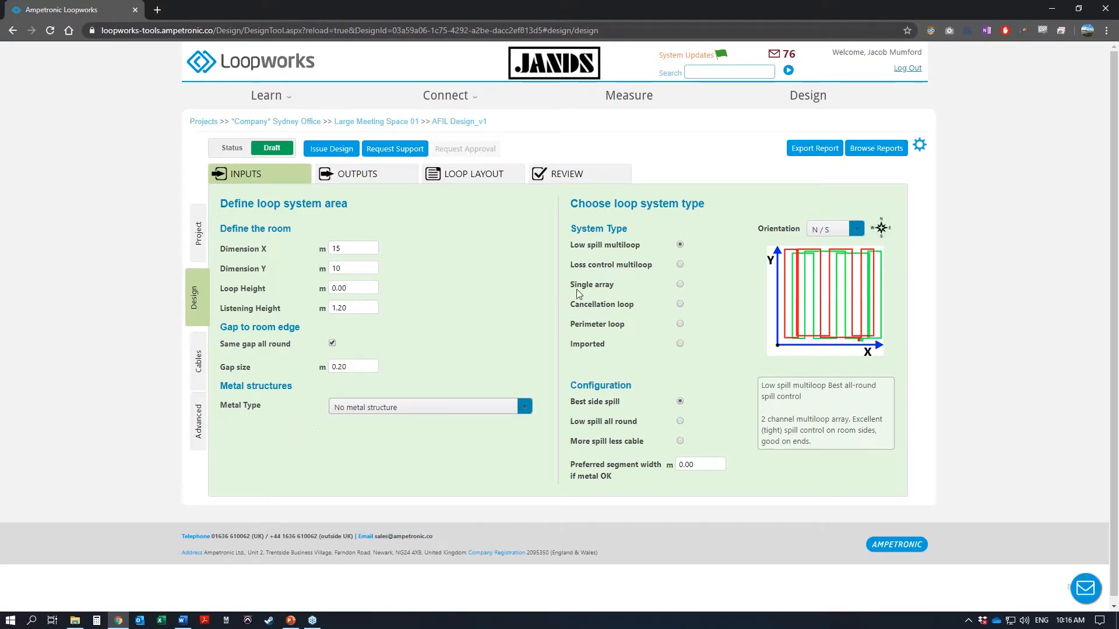
# Step: Set the system type to a single-turn Perimeter loop and view the metal types offered for it
pyautogui.click(679, 324)
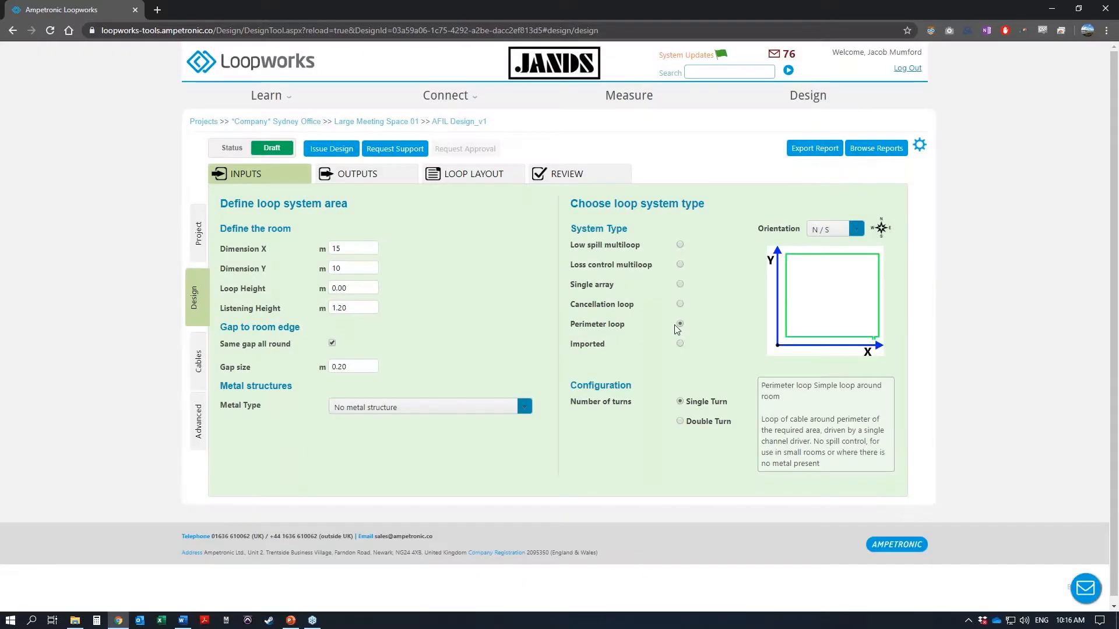
pyautogui.click(466, 410)
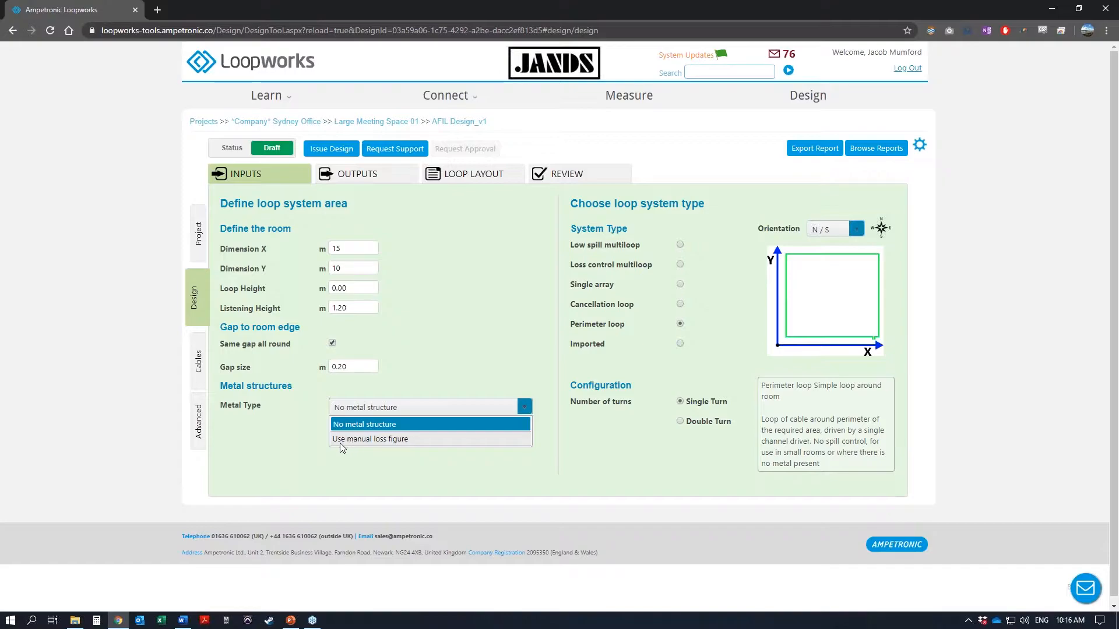
pyautogui.click(450, 361)
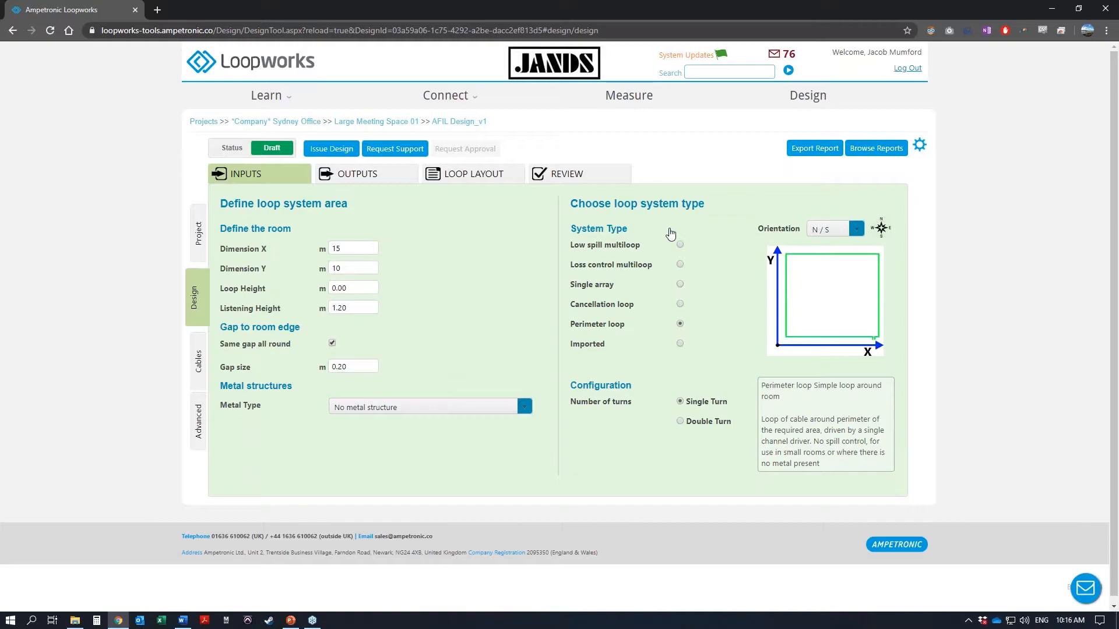
pyautogui.click(703, 423)
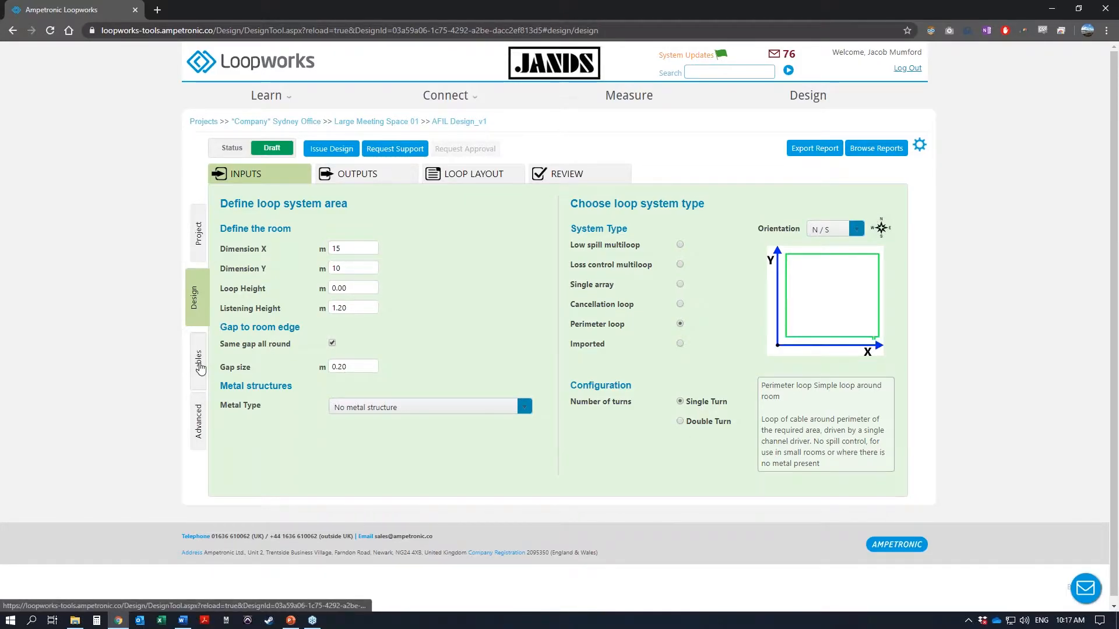
# Step: In the cable inputs, try Starquad 2.5mm2 as the feed cable type and set it back to Twist 2.5mm2
pyautogui.click(199, 368)
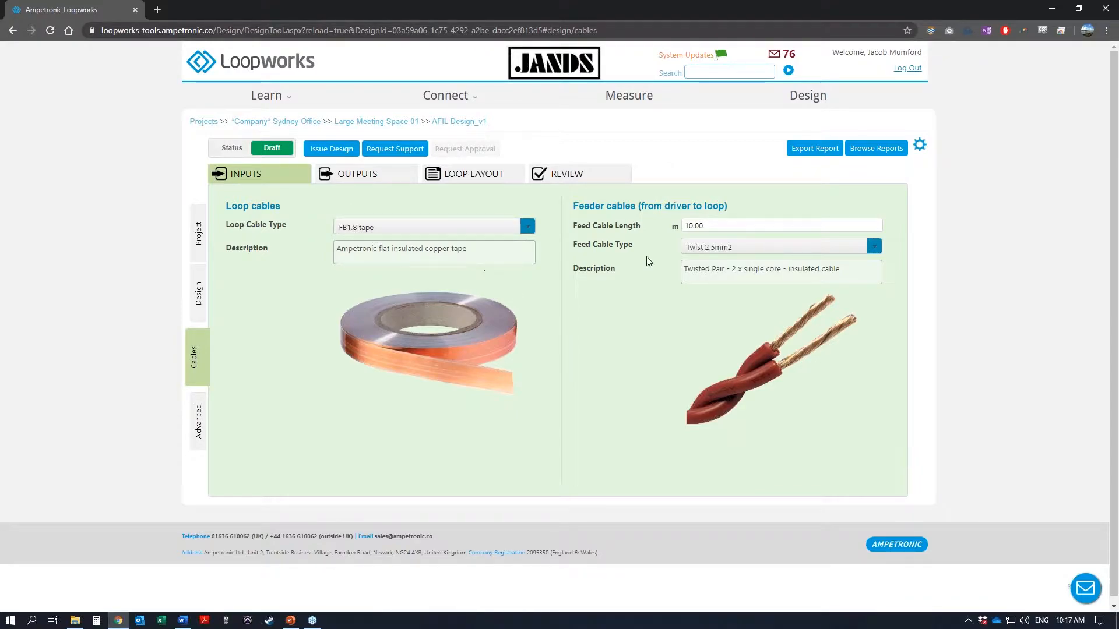
pyautogui.doubleClick(718, 225)
pyautogui.click(718, 222)
pyautogui.click(744, 255)
pyautogui.scroll(2, 749, 268)
pyautogui.scroll(-2, 750, 272)
pyautogui.scroll(2, 748, 266)
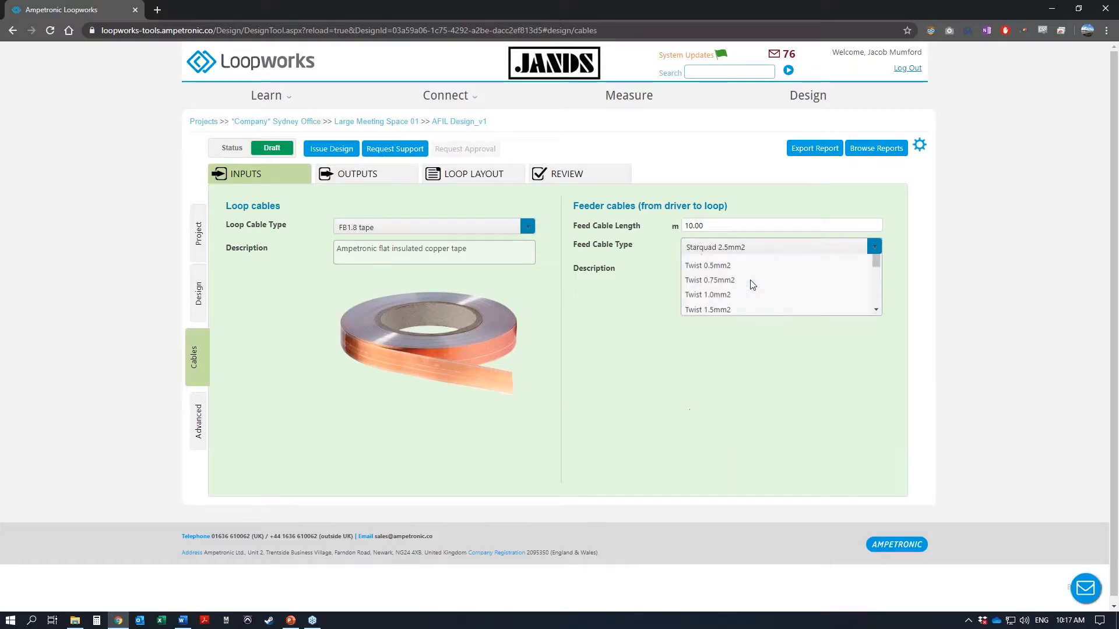
pyautogui.click(750, 279)
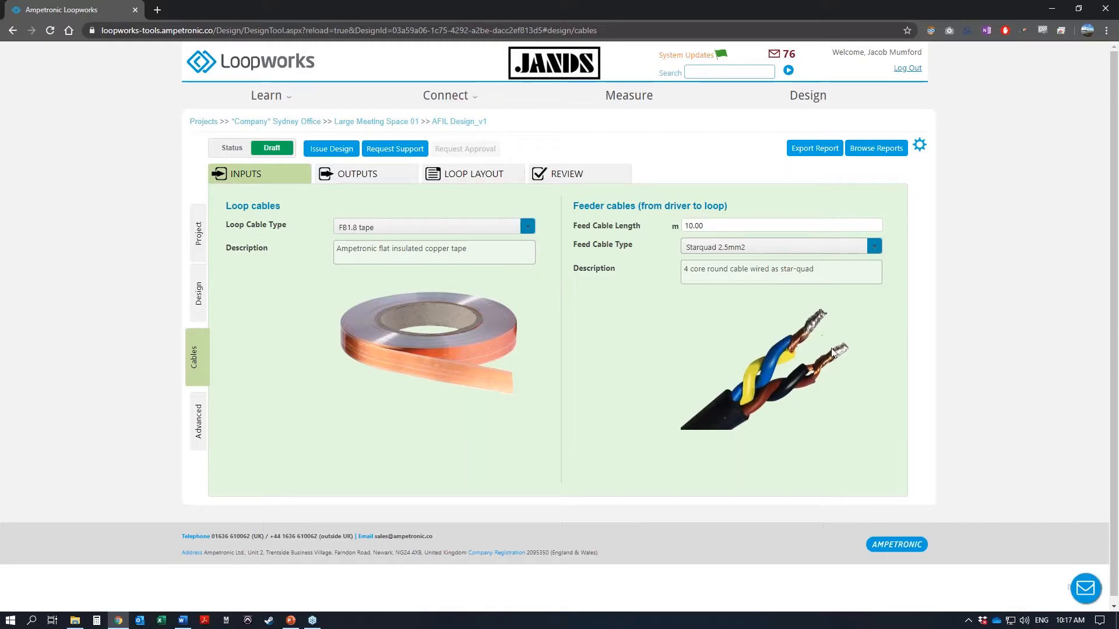
pyautogui.click(771, 248)
pyautogui.scroll(-2, 753, 332)
pyautogui.click(750, 325)
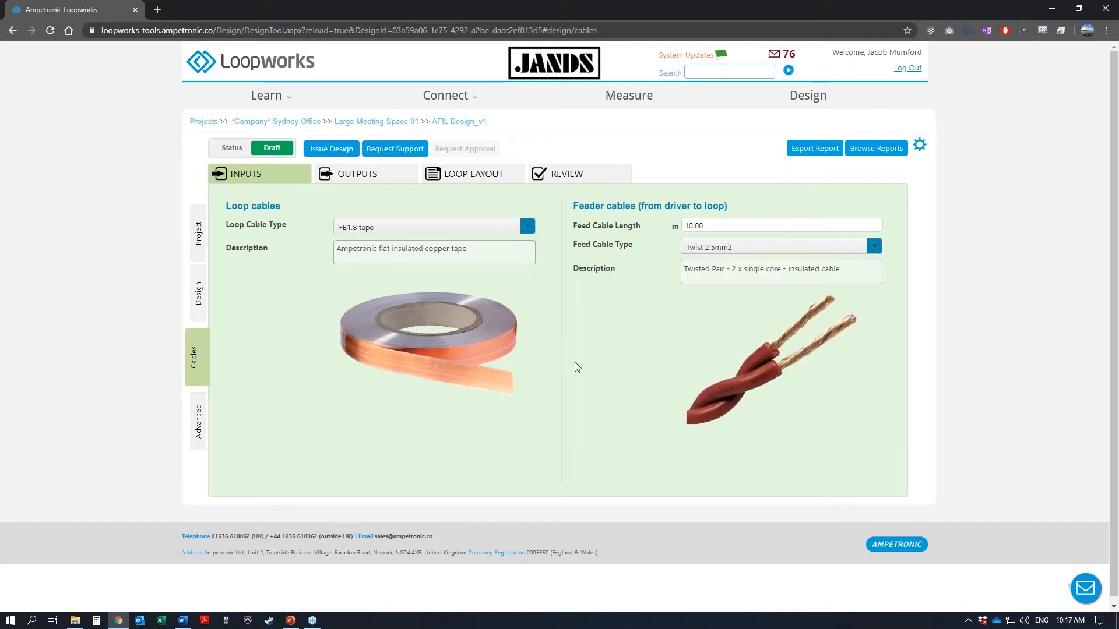
# Step: Review the design's advanced options and recheck its project and room inputs
pyautogui.click(201, 415)
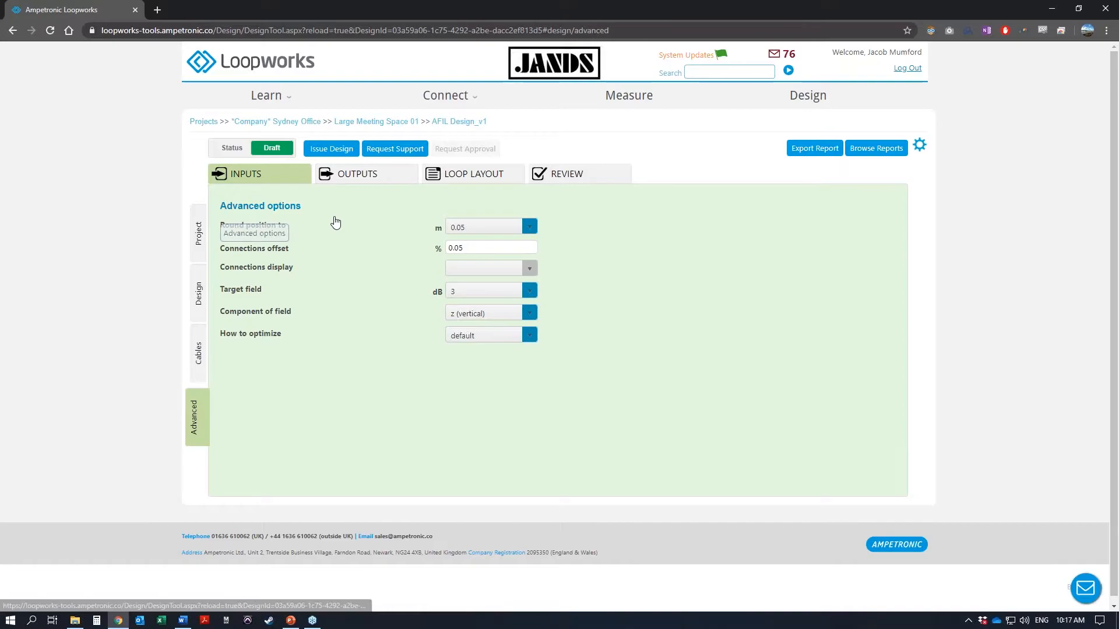
pyautogui.click(198, 229)
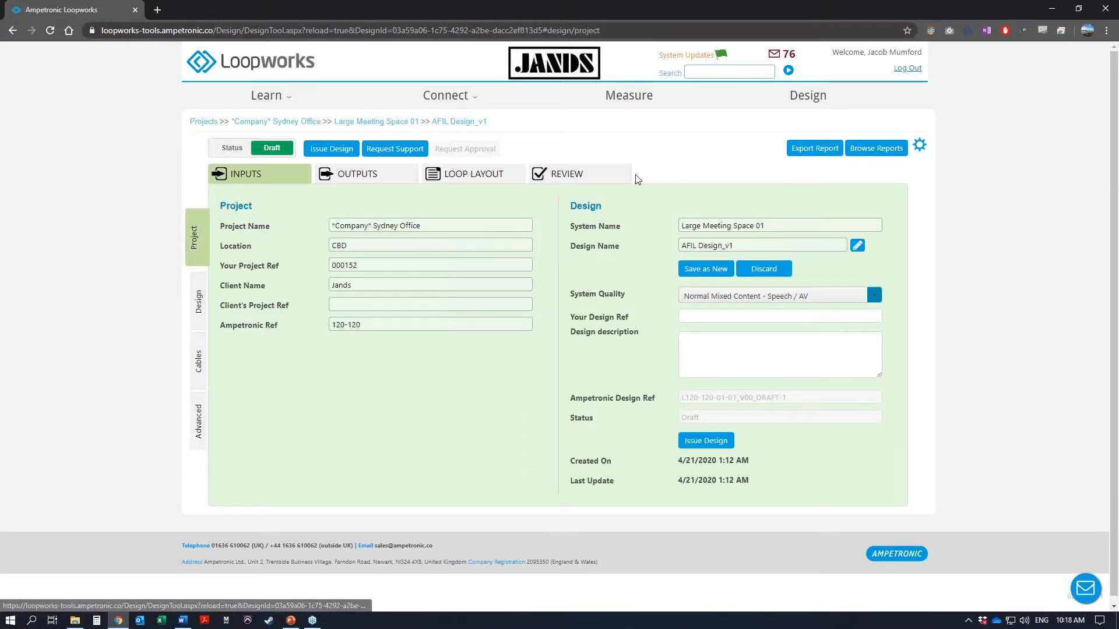
pyautogui.click(198, 301)
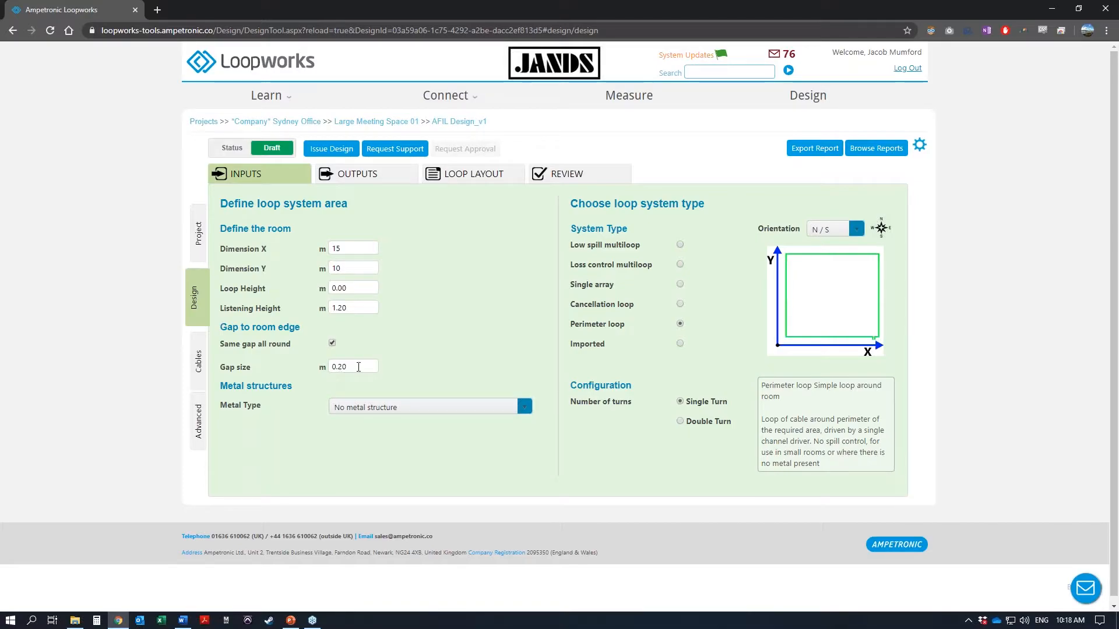
# Step: Examine the overview of the design's outputs, including the design summary, field plot, driver headroom and cable requirements
pyautogui.click(357, 175)
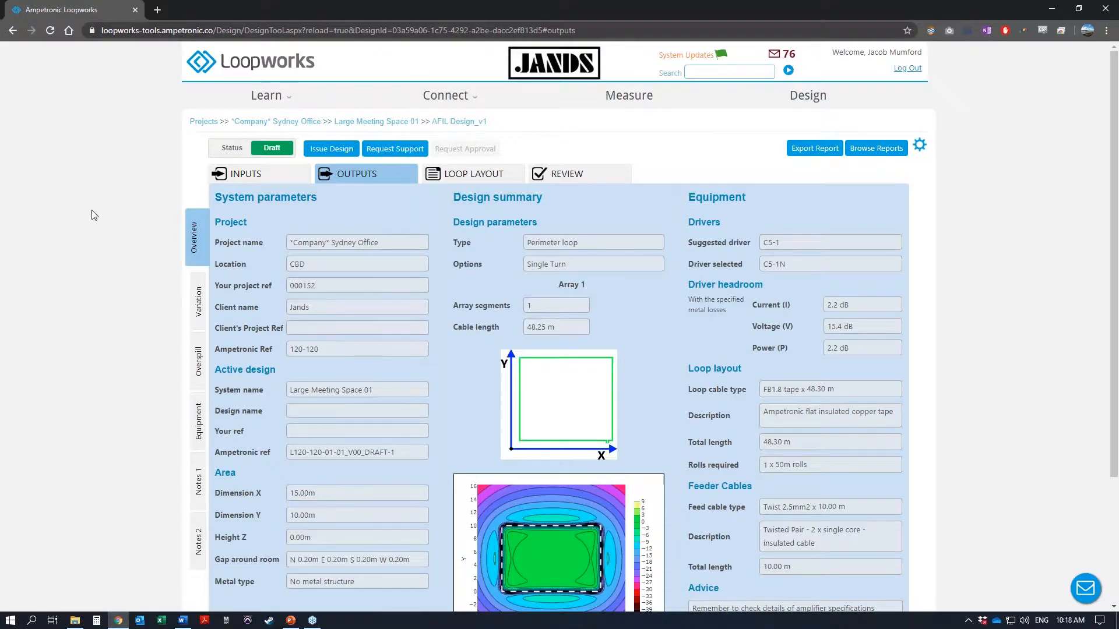
pyautogui.scroll(-1, 92, 215)
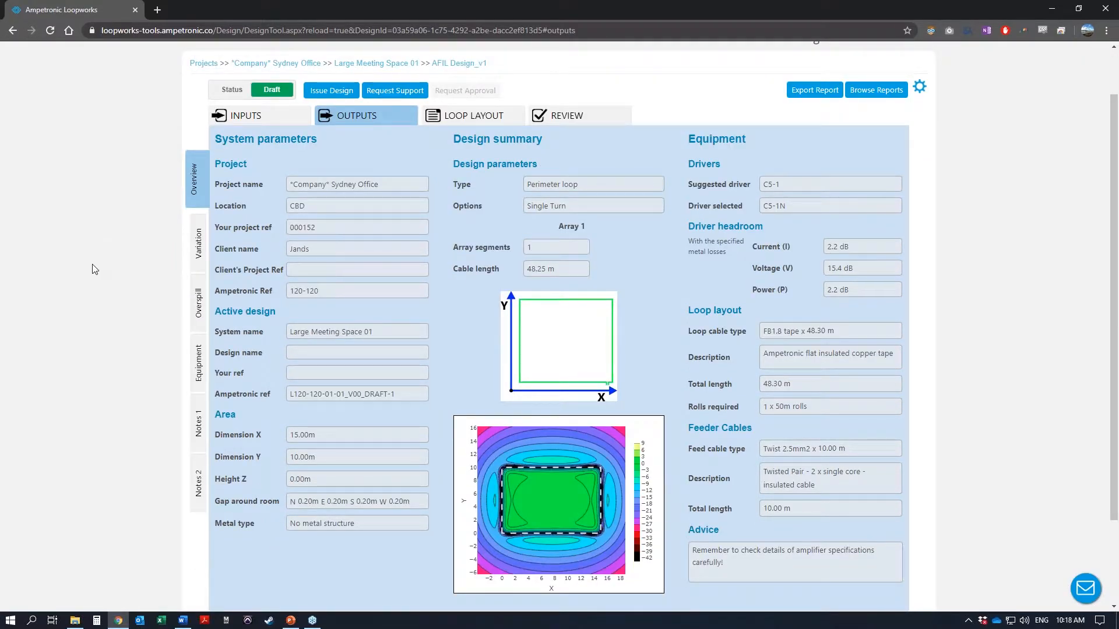
pyautogui.scroll(-1, 92, 264)
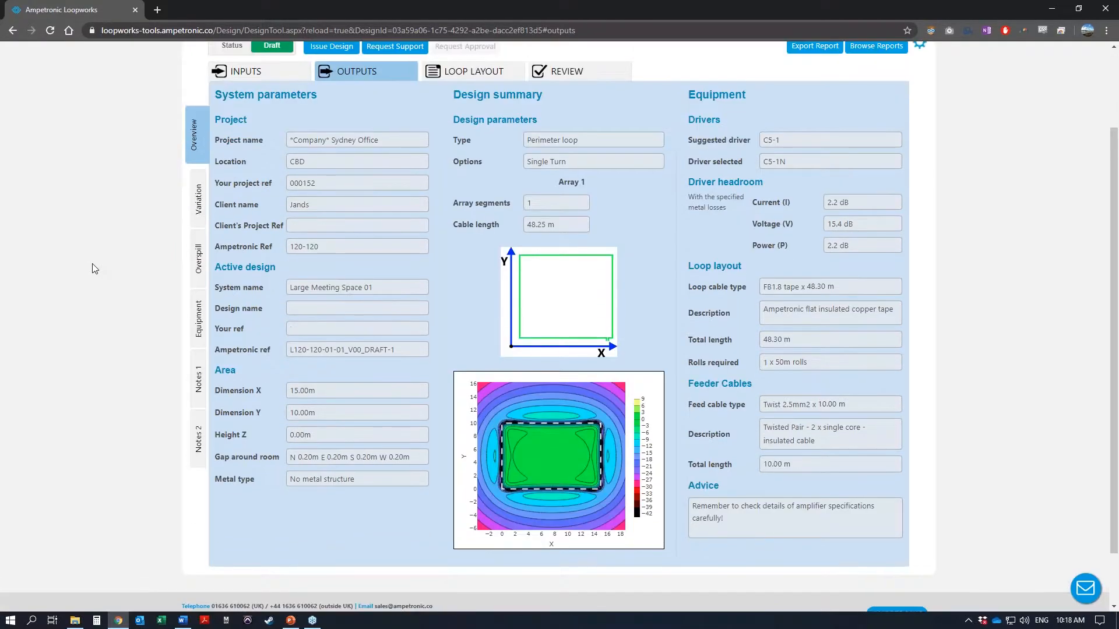
# Step: Check the selected driver in the outputs overview and open the field variation outputs
pyautogui.scroll(1, 92, 264)
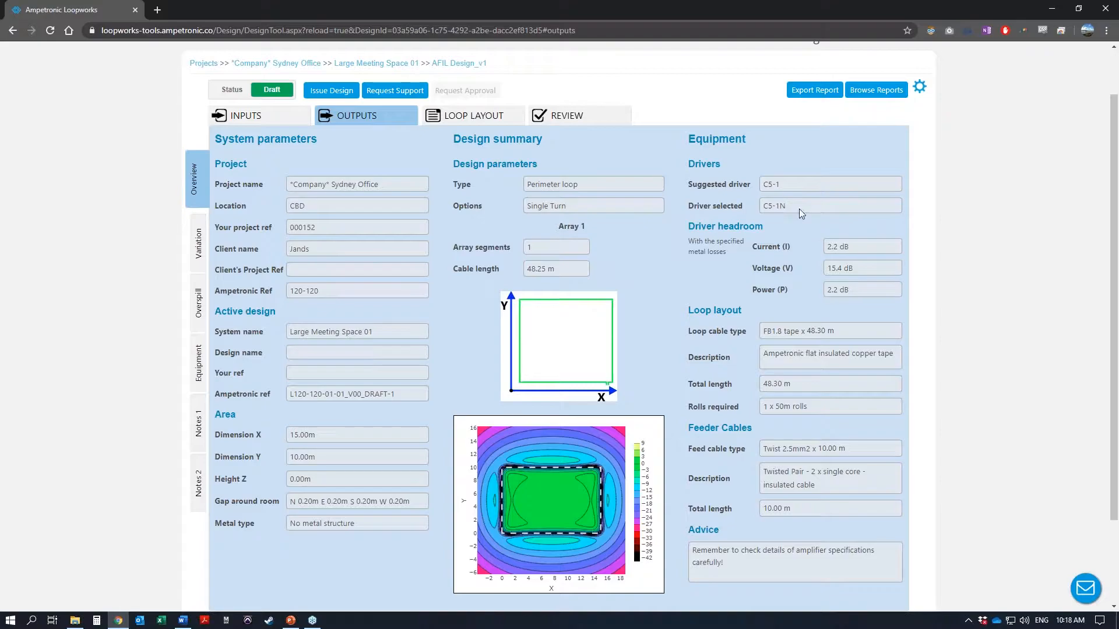
pyautogui.moveTo(797, 205); pyautogui.dragTo(743, 204)
pyautogui.moveTo(780, 205); pyautogui.dragTo(776, 206)
pyautogui.click(199, 244)
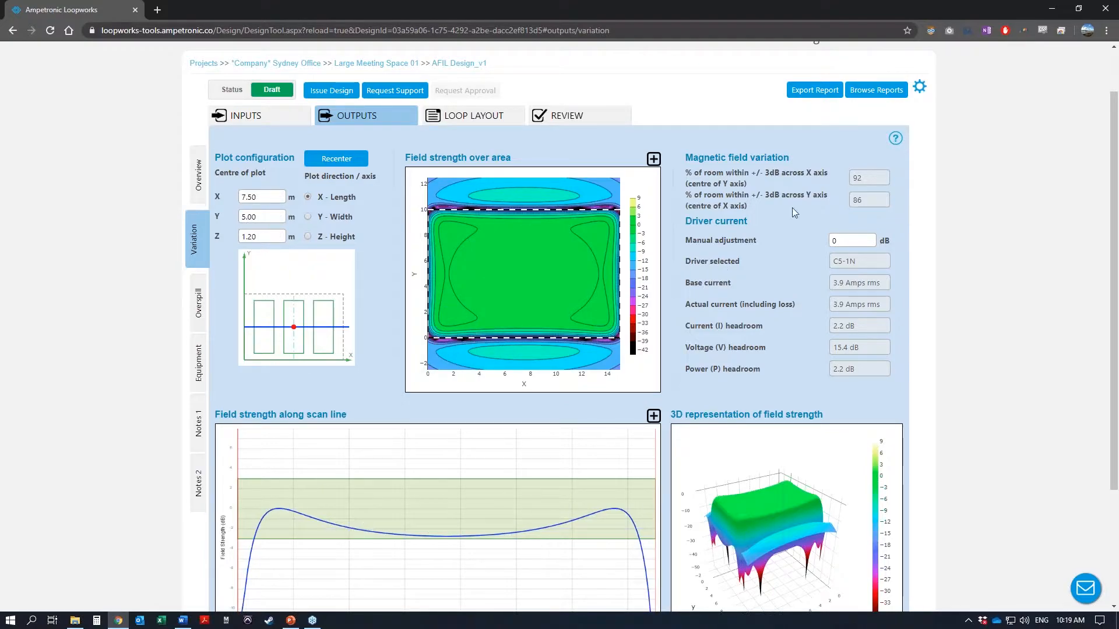
# Step: Set the driver current's manual adjustment to 2 dB and check the resulting current headroom
pyautogui.click(852, 239)
pyautogui.scroll(-1, 715, 278)
pyautogui.scroll(-1, 713, 276)
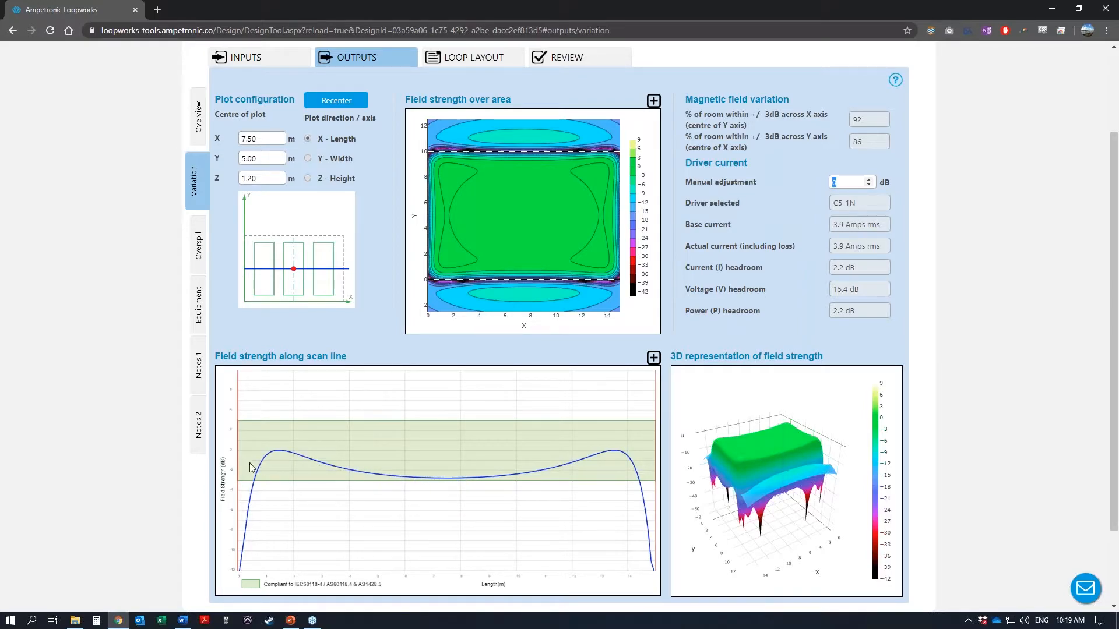
pyautogui.click(929, 212)
pyautogui.click(846, 182)
pyautogui.press('Return')
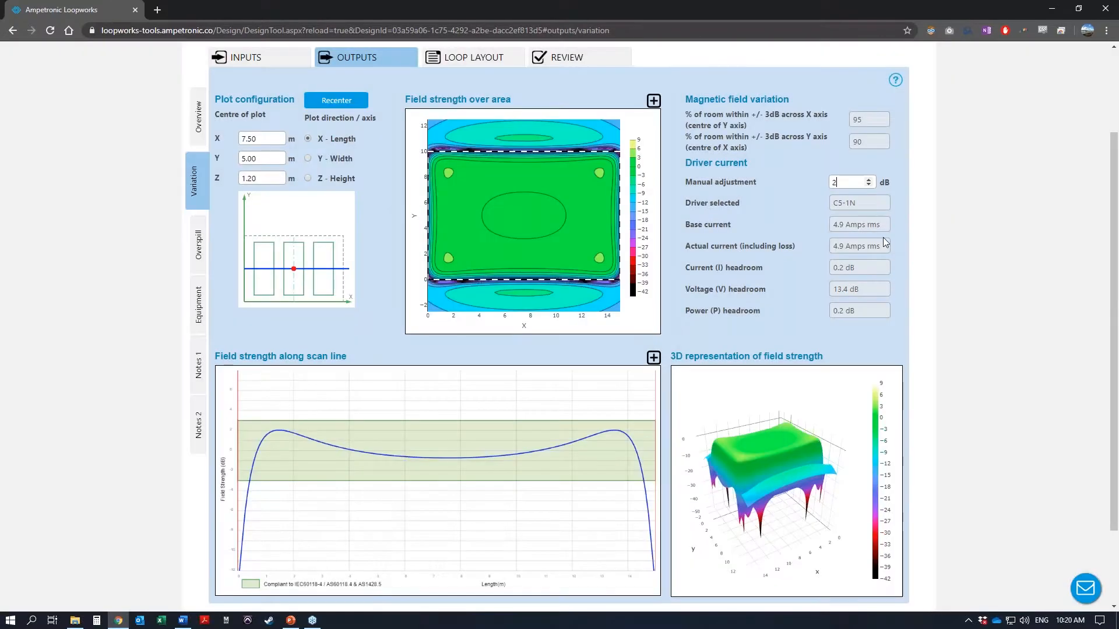
pyautogui.moveTo(849, 269); pyautogui.dragTo(825, 270)
pyautogui.click(845, 269)
pyautogui.click(980, 203)
# Step: Move the plot centre to Y 8 m to inspect the scan line there, and return it to Y 5 m
pyautogui.moveTo(448, 173)
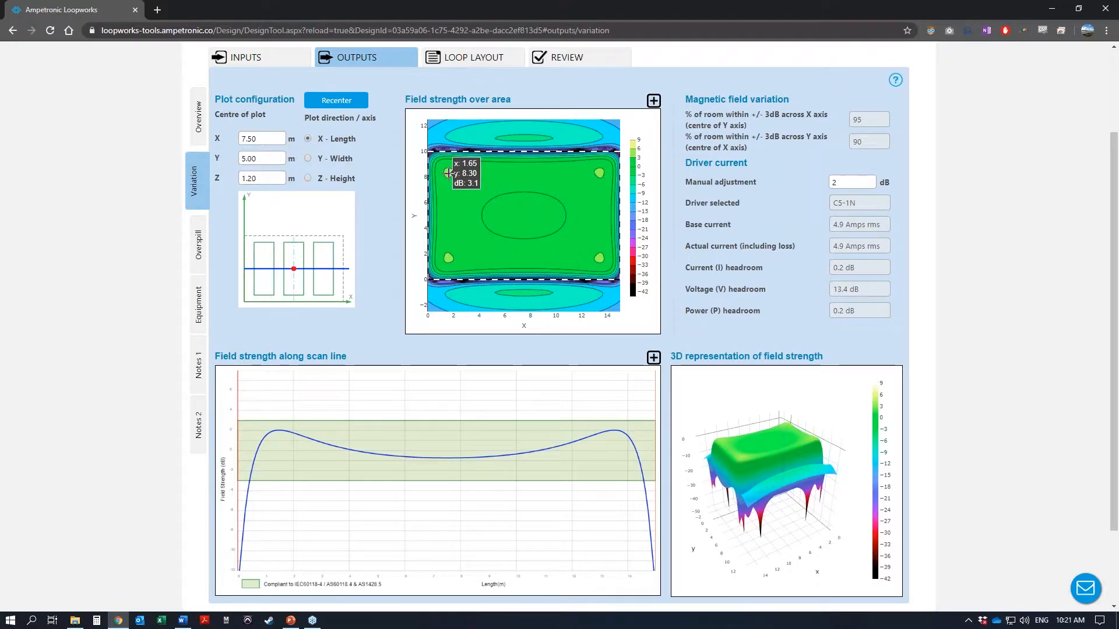
pyautogui.doubleClick(267, 158)
pyautogui.moveTo(452, 150)
pyautogui.write('8')
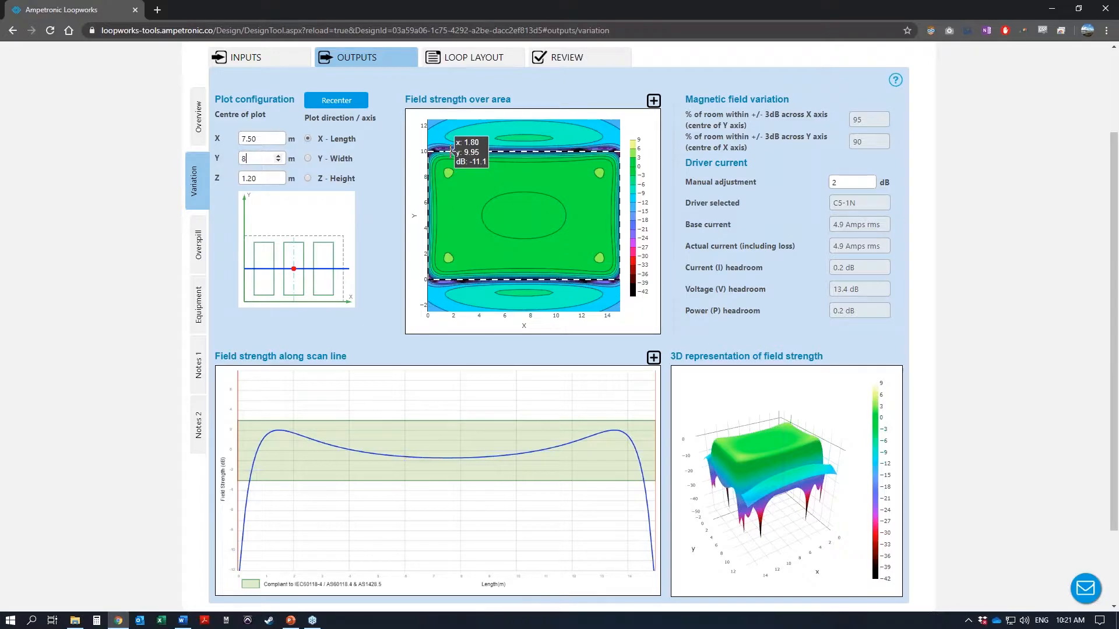
pyautogui.press('Tab')
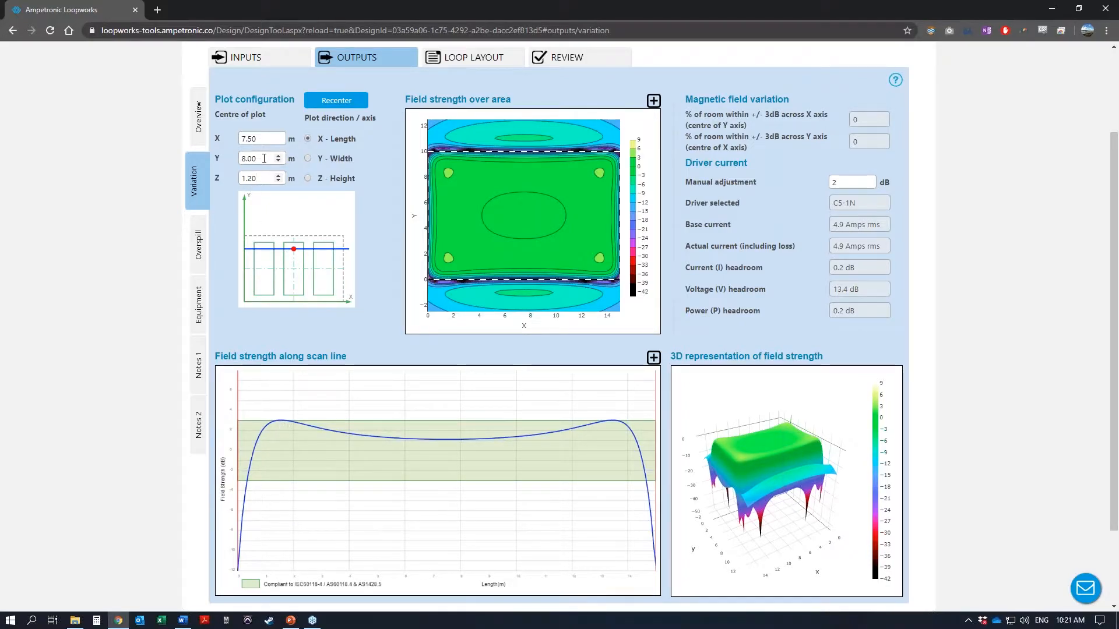
pyautogui.write('5')
pyautogui.press('Tab')
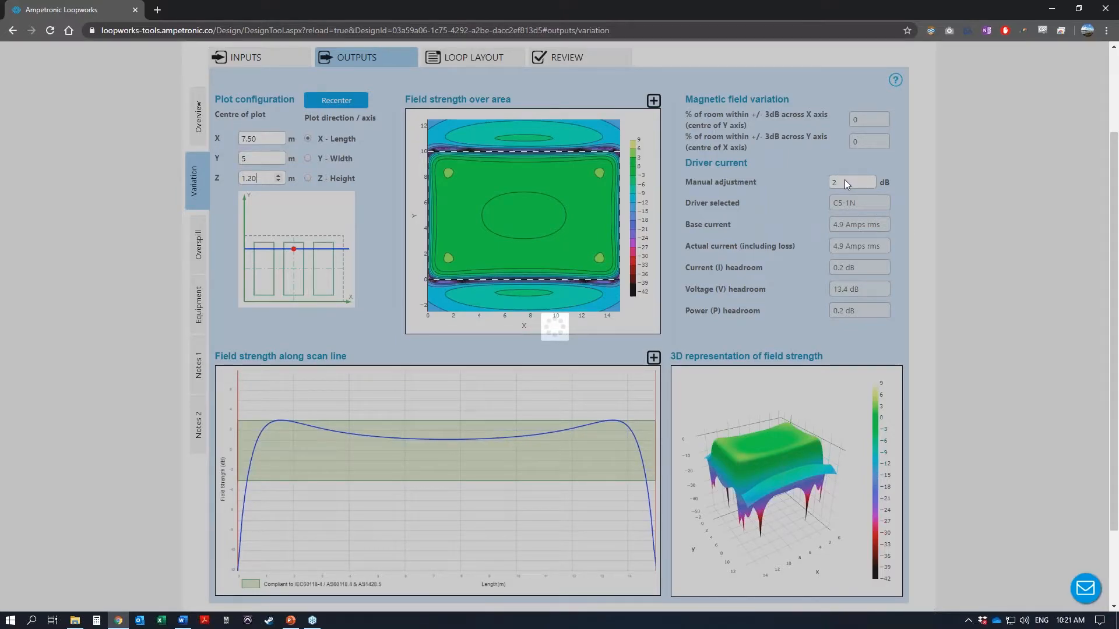
# Step: Set the driver current's manual adjustment to 1.5 dB and recalculate the field variation plots
pyautogui.moveTo(844, 181); pyautogui.dragTo(786, 182)
pyautogui.write('1.5')
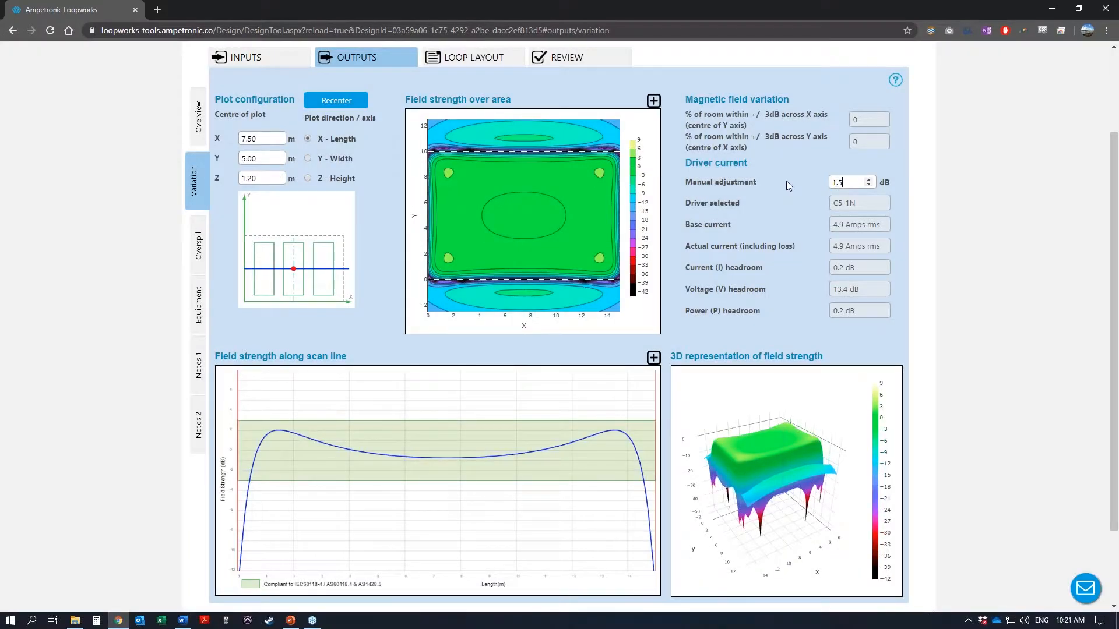
pyautogui.press('Return')
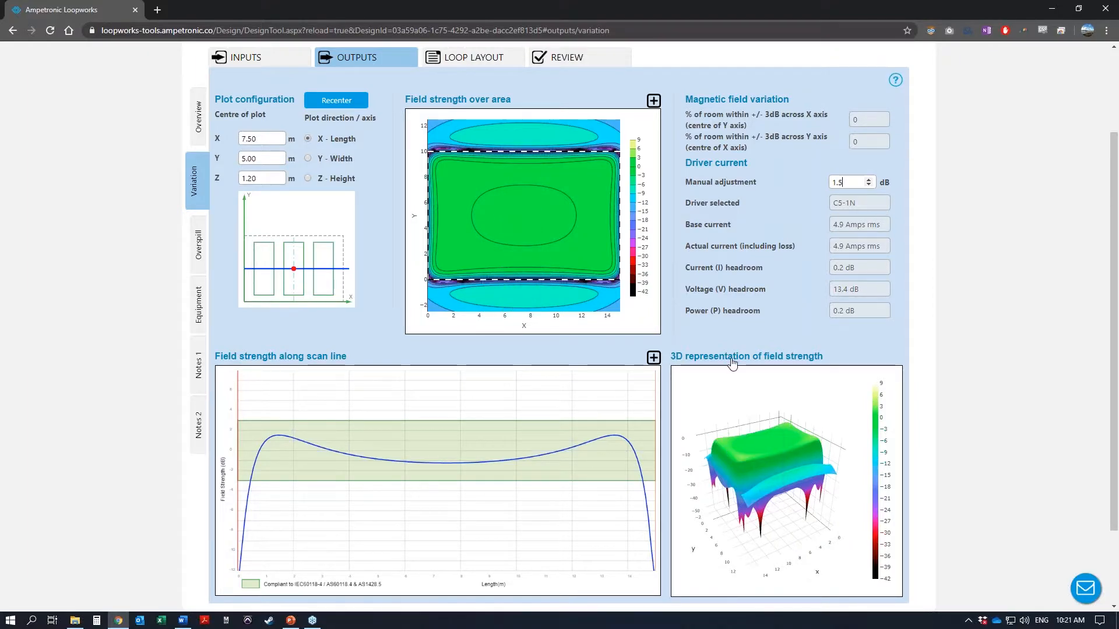
# Step: Enlarge the field strength over area plot, zoom in on the room's Y = 10 m edge, and restore and close it
pyautogui.click(654, 102)
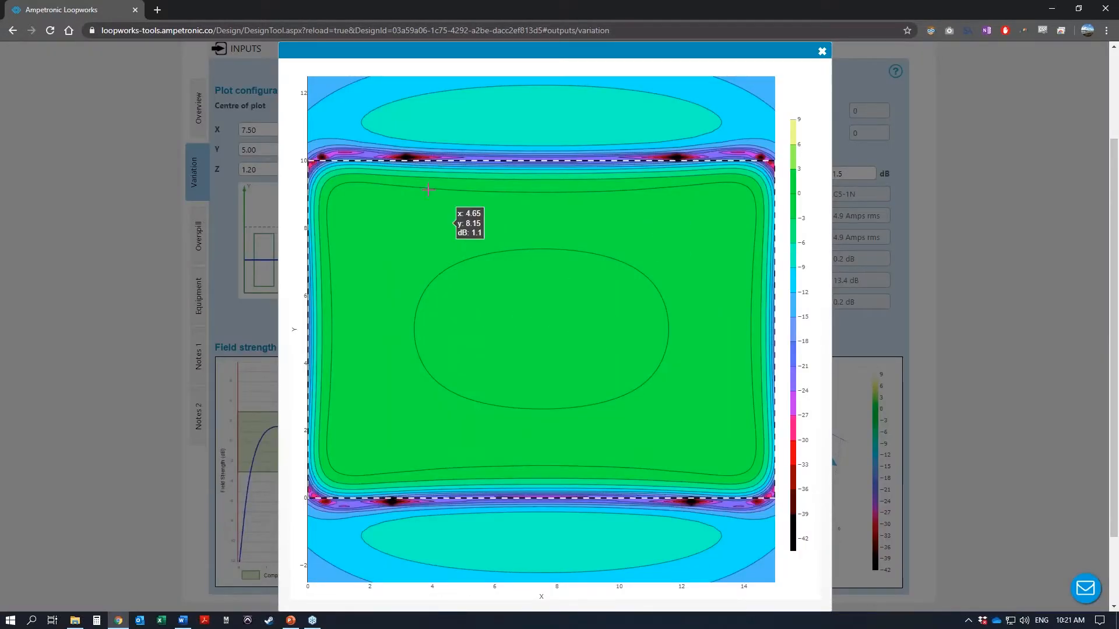
pyautogui.moveTo(314, 120); pyautogui.dragTo(750, 194)
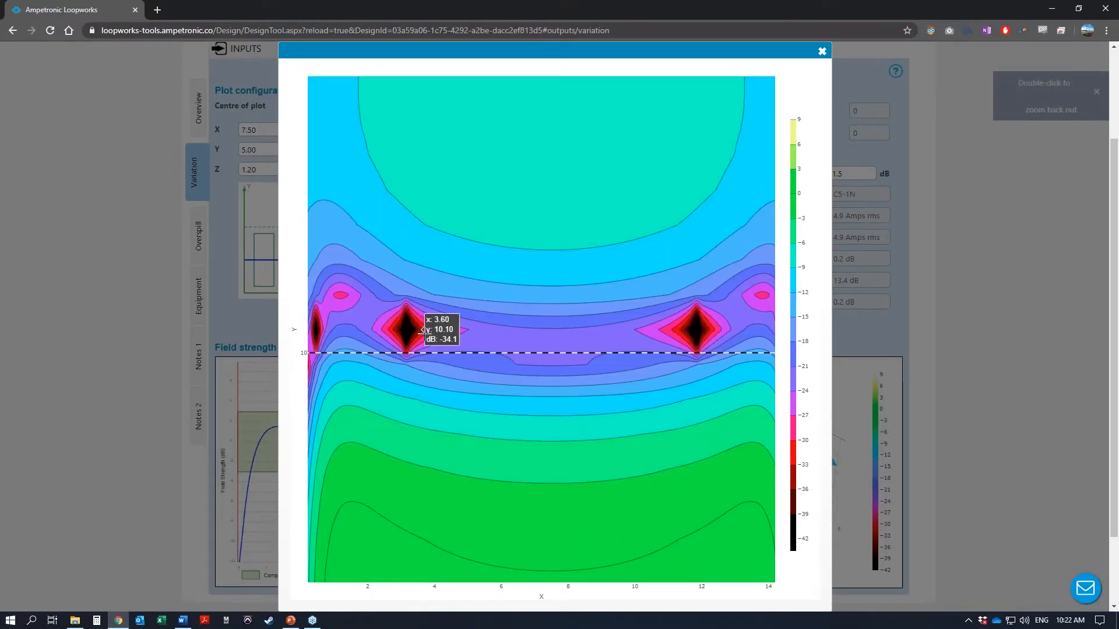
pyautogui.doubleClick(491, 168)
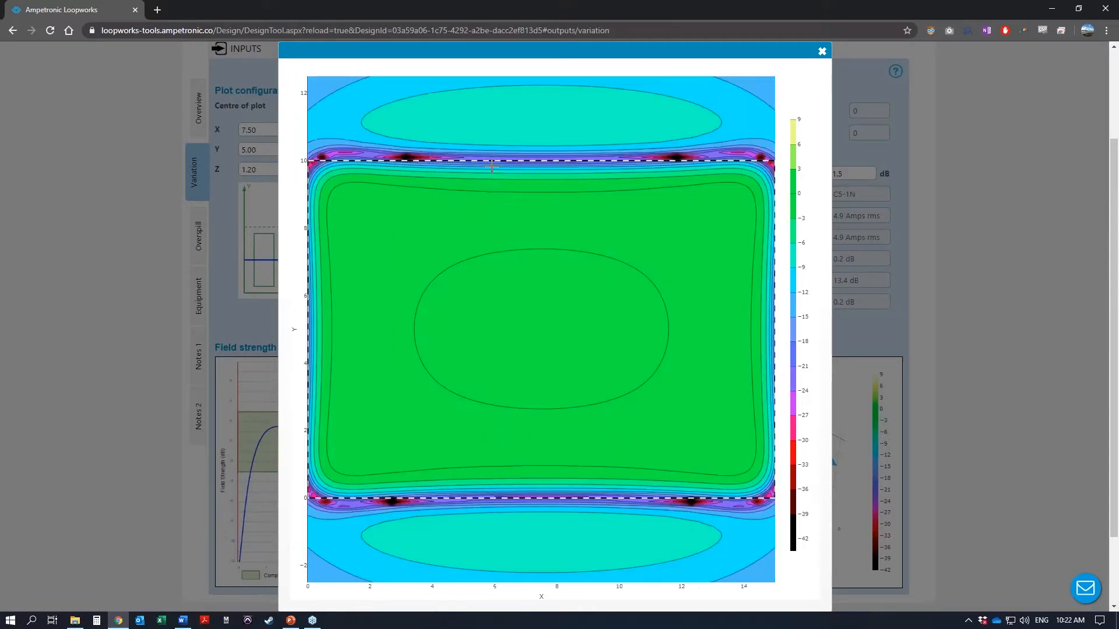
pyautogui.click(821, 53)
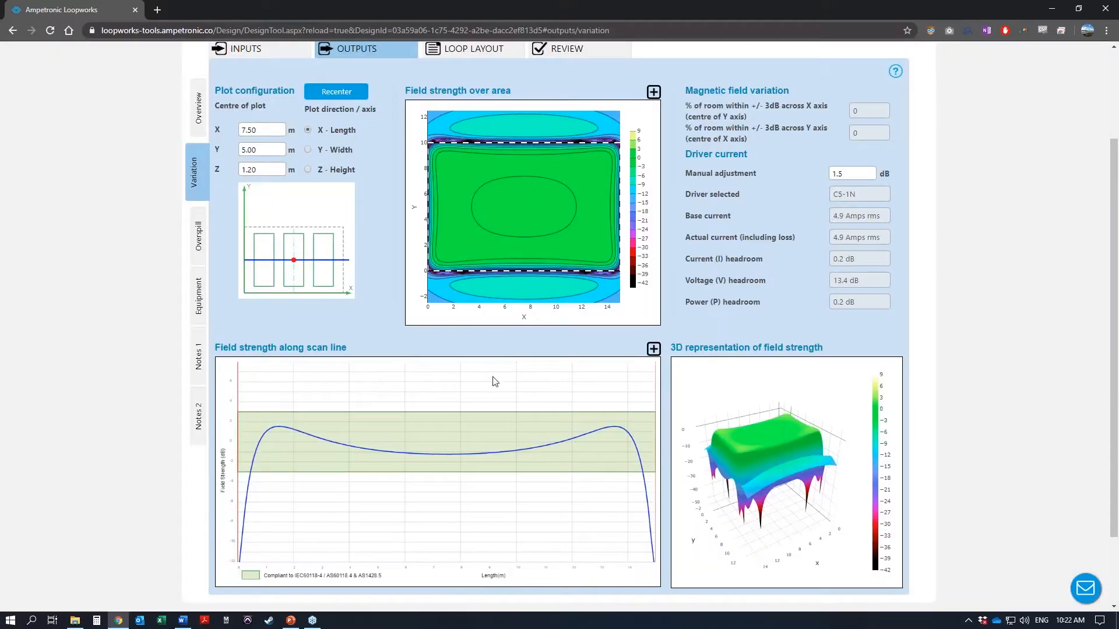
# Step: Rotate and zoom the 3D representation of field strength to inspect the variation across the room
pyautogui.moveTo(752, 453); pyautogui.dragTo(721, 458)
pyautogui.scroll(3, 711, 451)
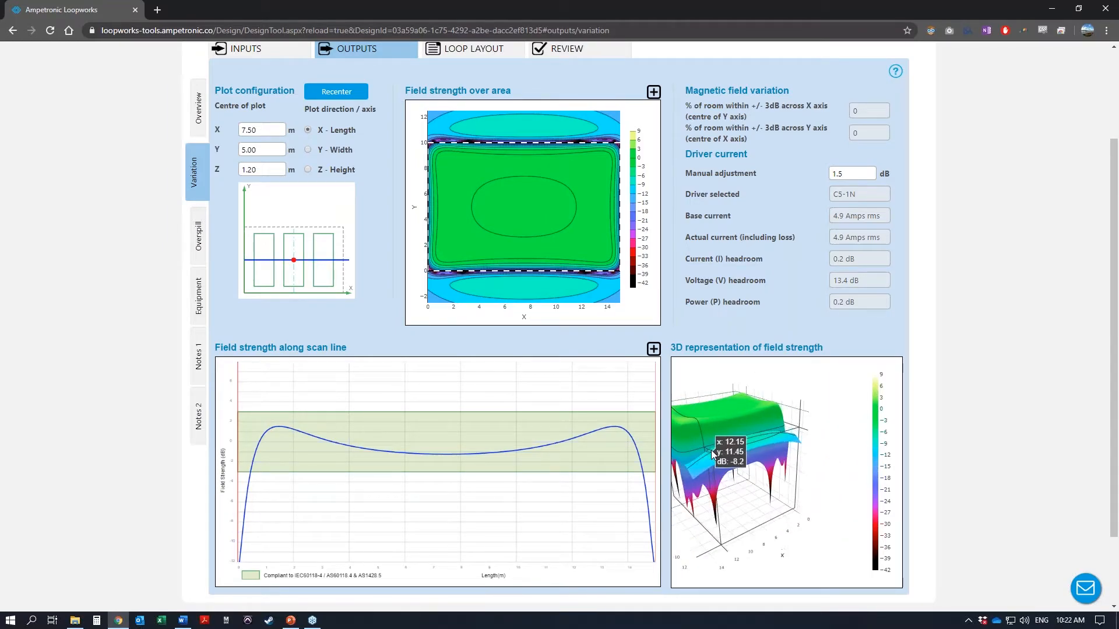
pyautogui.scroll(-3, 709, 452)
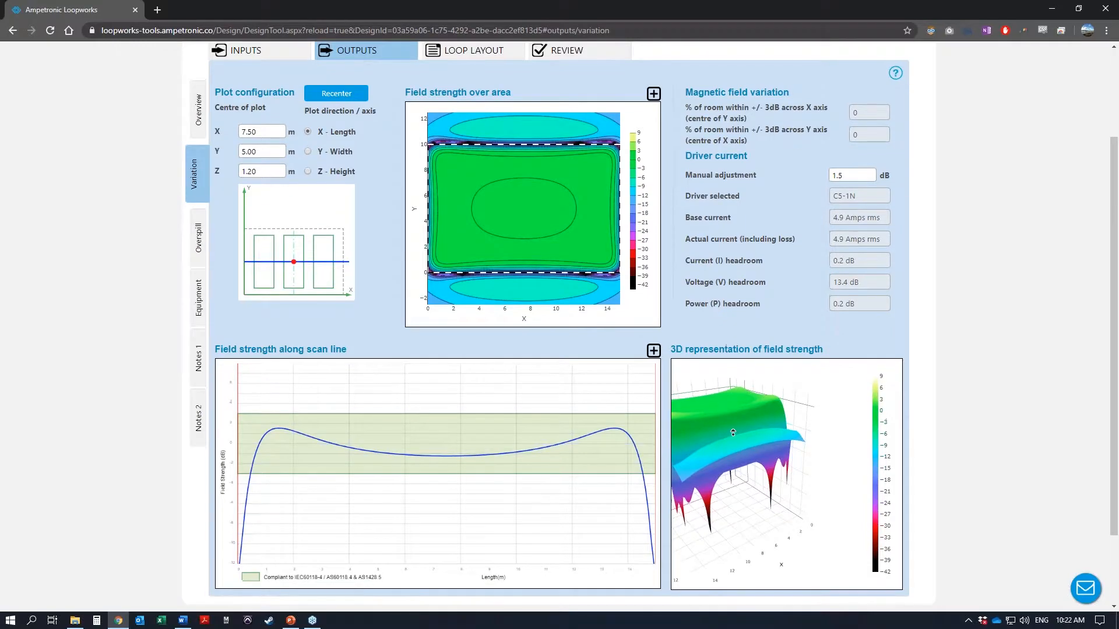
pyautogui.scroll(1, 846, 465)
pyautogui.scroll(-1, 844, 461)
pyautogui.scroll(4, 729, 419)
pyautogui.moveTo(727, 412); pyautogui.dragTo(693, 437)
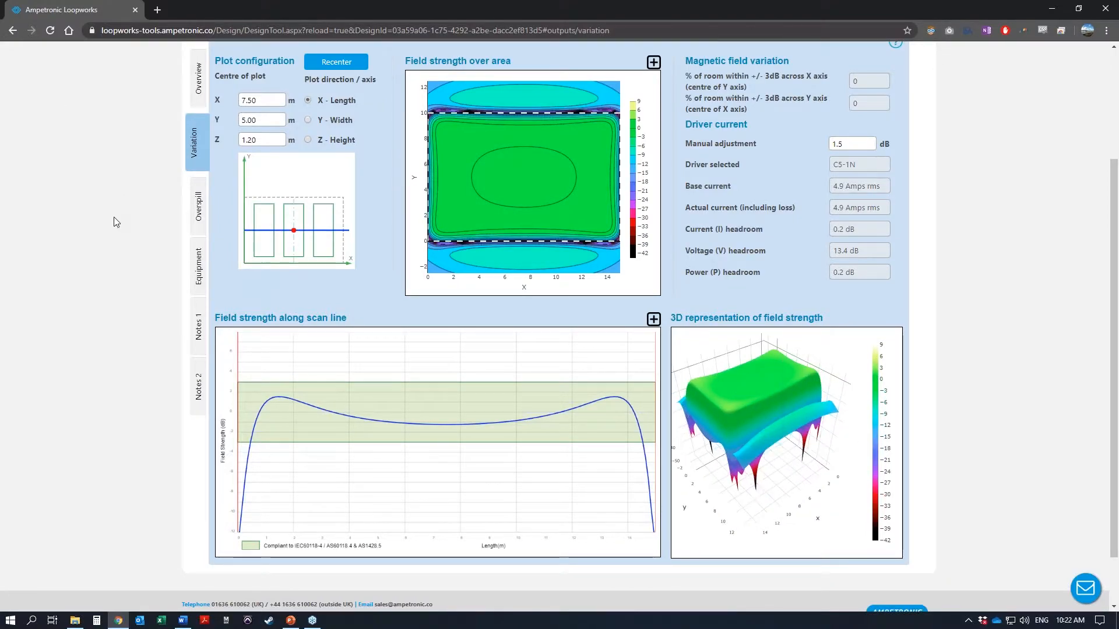
pyautogui.scroll(1, 116, 222)
# Step: Open the overspill outputs and set the plot size to 3 times the room length
pyautogui.click(200, 267)
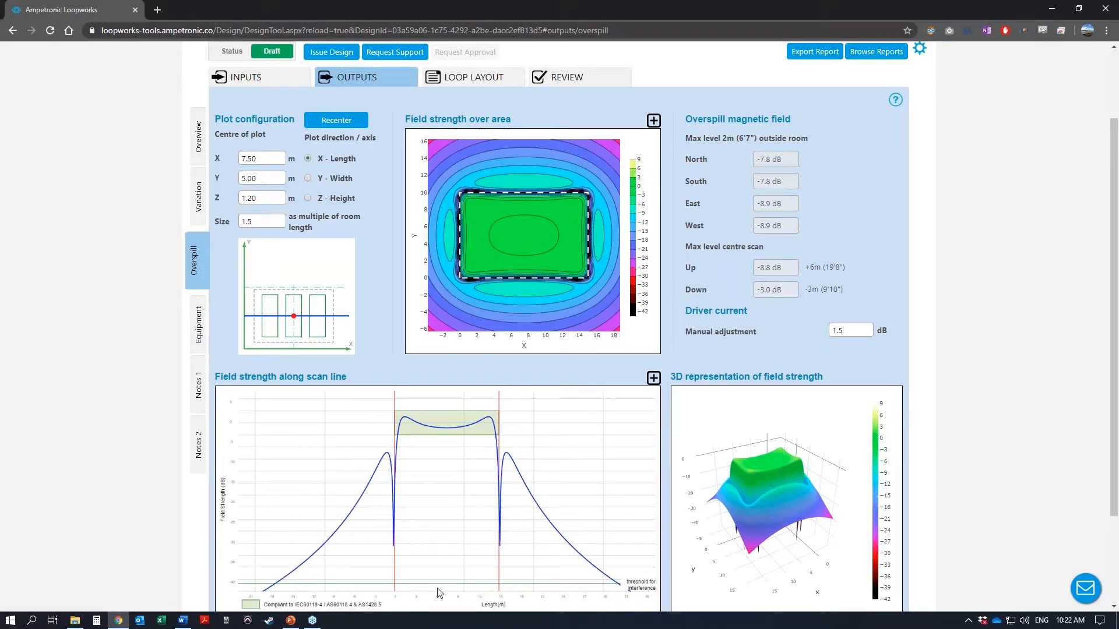
pyautogui.scroll(-1, 114, 467)
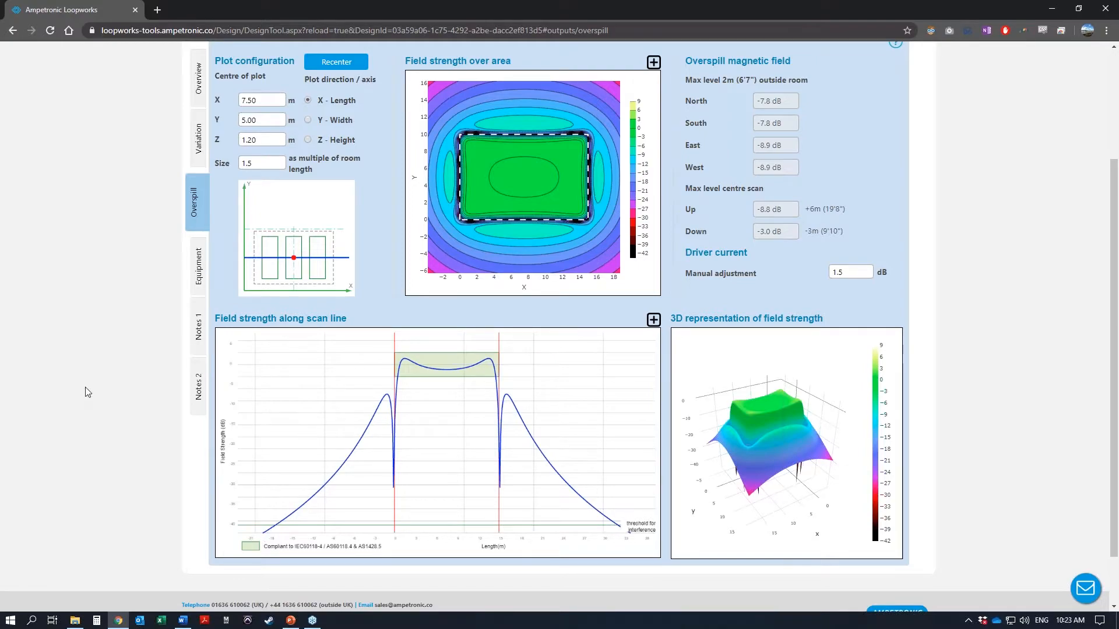
pyautogui.scroll(1, 115, 365)
pyautogui.moveTo(269, 218); pyautogui.dragTo(217, 222)
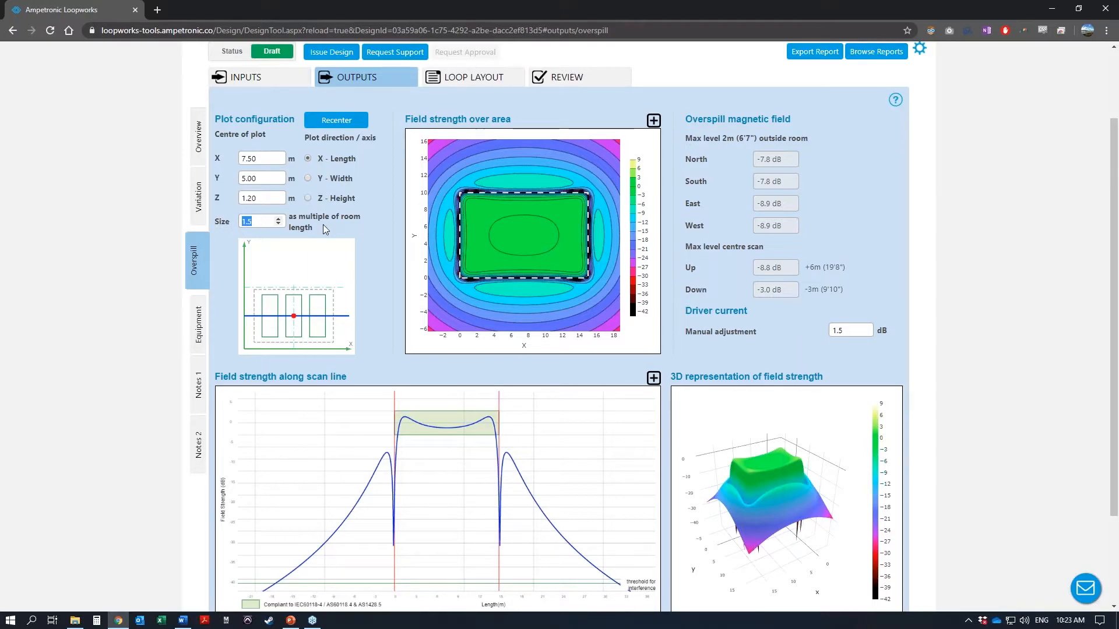
pyautogui.write('3')
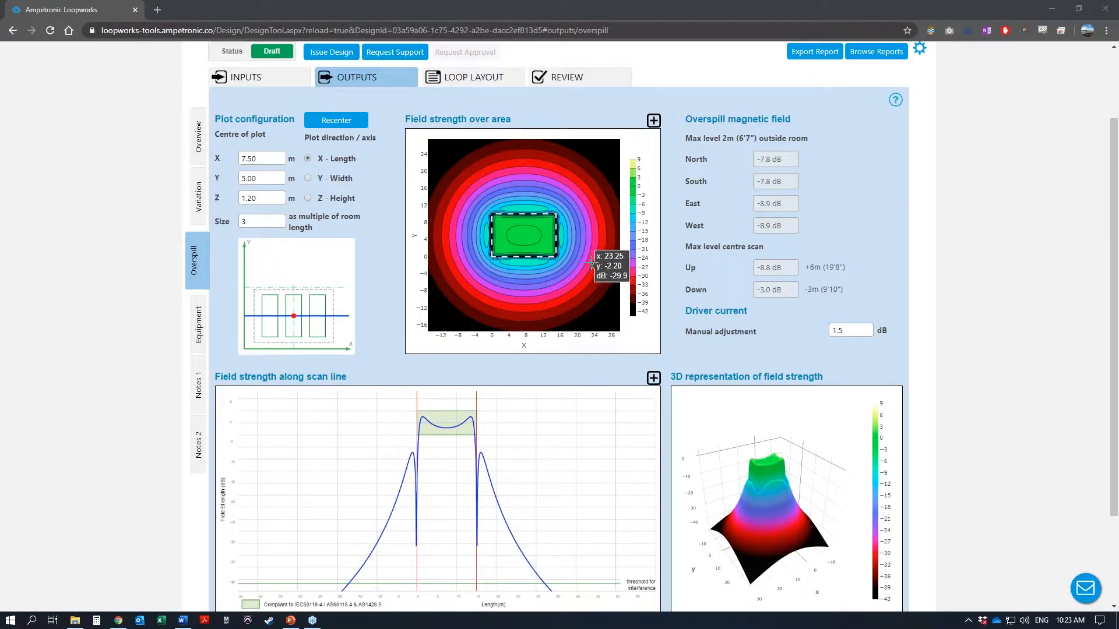
pyautogui.click(613, 6)
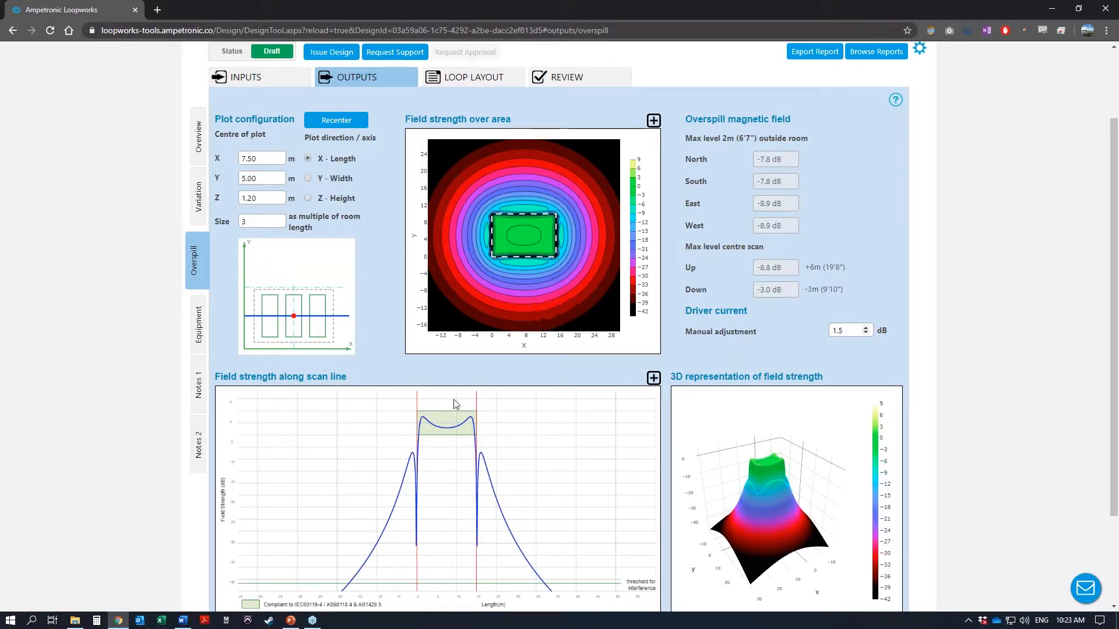
# Step: Examine the overspill scan line, the 3D field plot from above, and a temporary close-up of the field strength over the room area
pyautogui.scroll(-2, 169, 472)
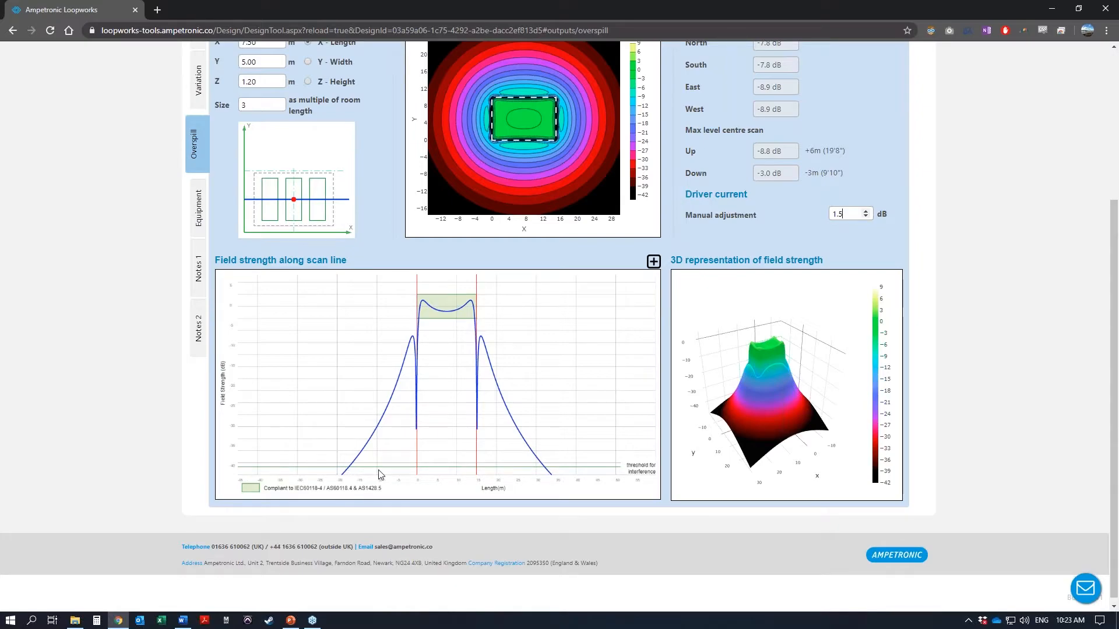
pyautogui.click(89, 383)
pyautogui.scroll(2, 89, 377)
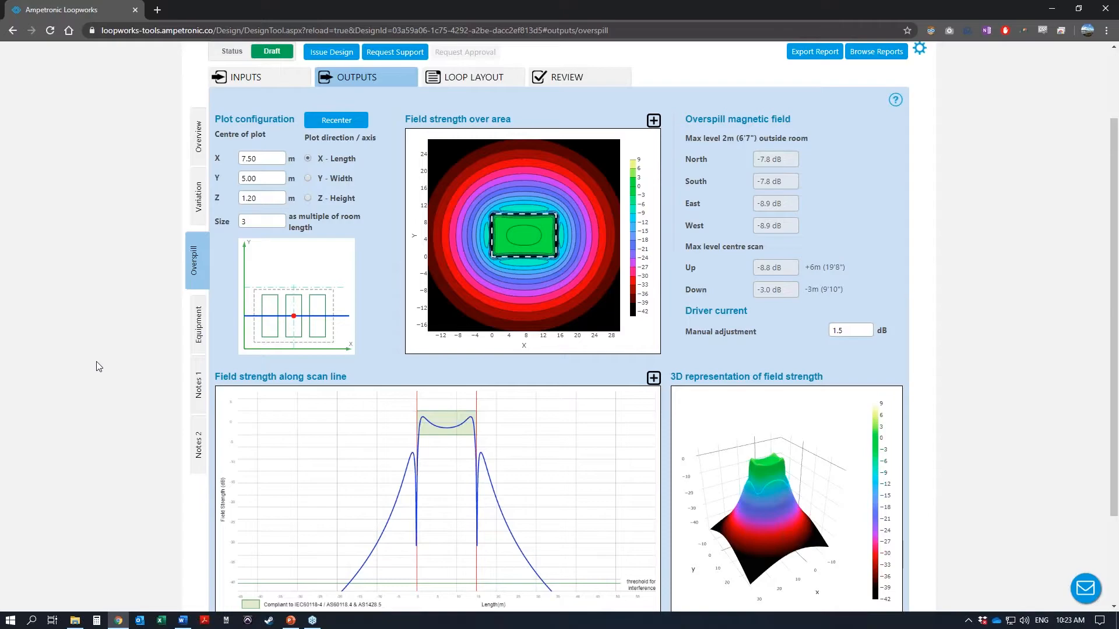
pyautogui.scroll(-2, 1060, 381)
pyautogui.moveTo(793, 402); pyautogui.dragTo(754, 373)
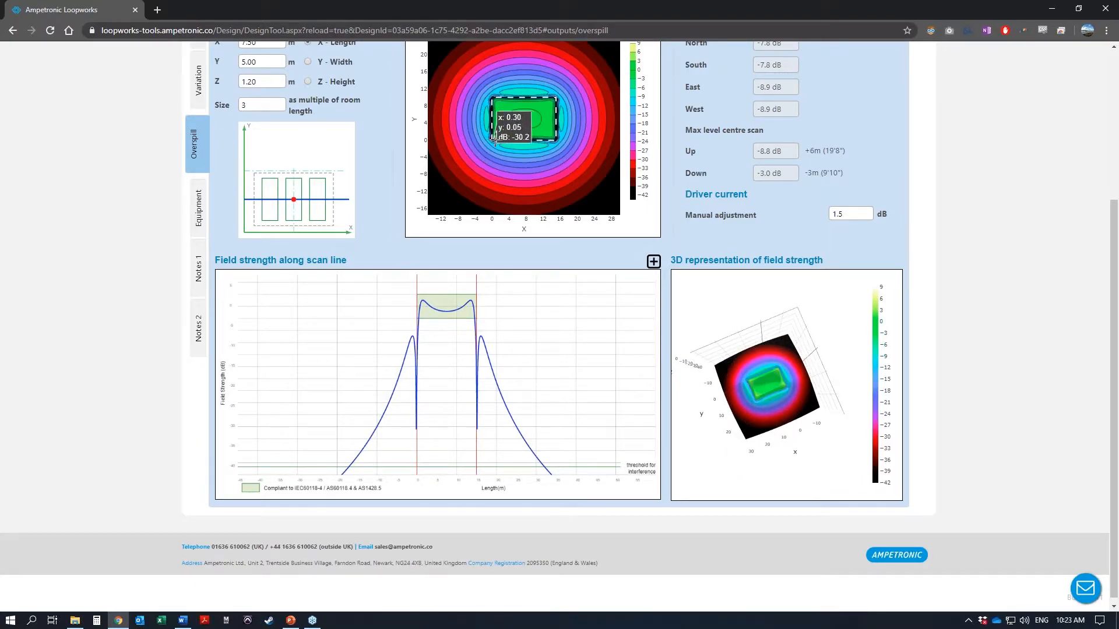
pyautogui.scroll(1, 518, 141)
pyautogui.scroll(5, 518, 142)
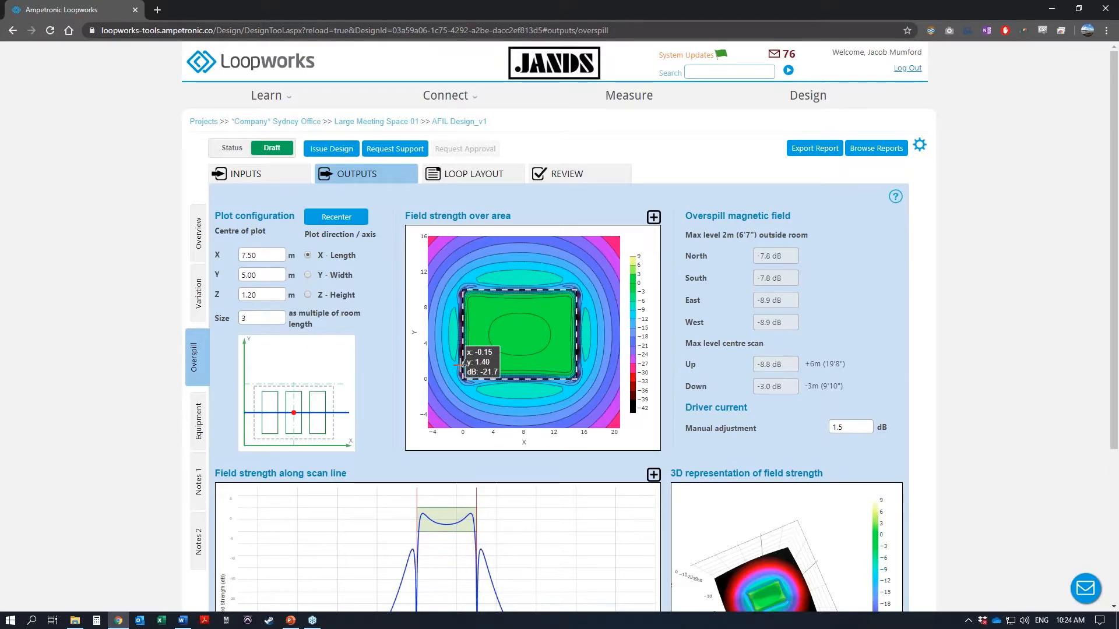
pyautogui.doubleClick(523, 295)
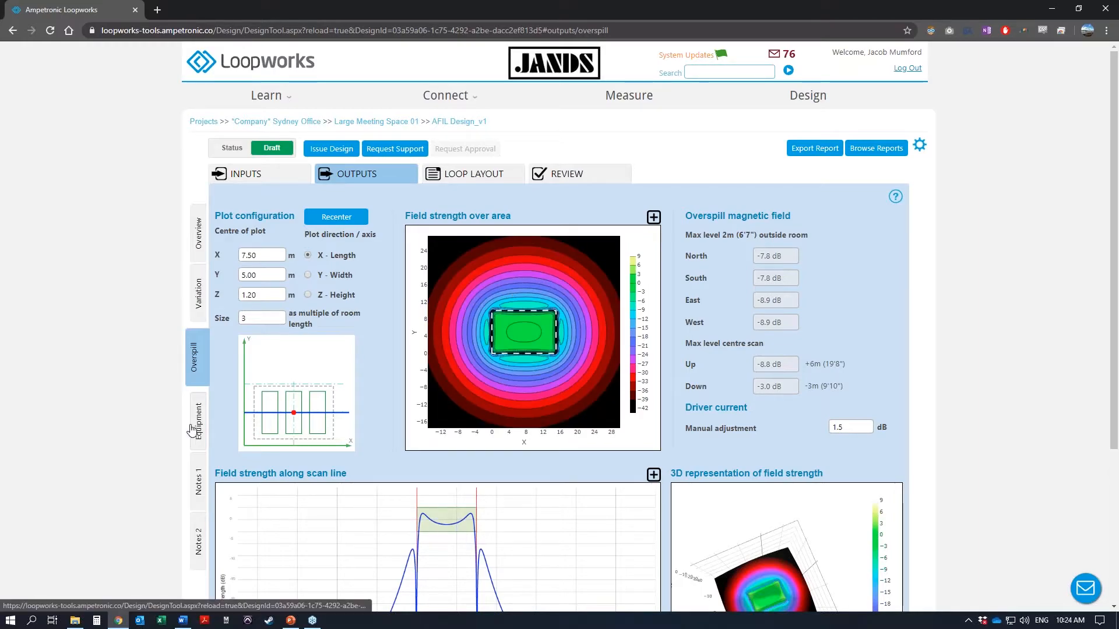
# Step: Open the equipment outputs and examine the loop cable type, total length, rolls required and estimated loss due to metal
pyautogui.click(161, 430)
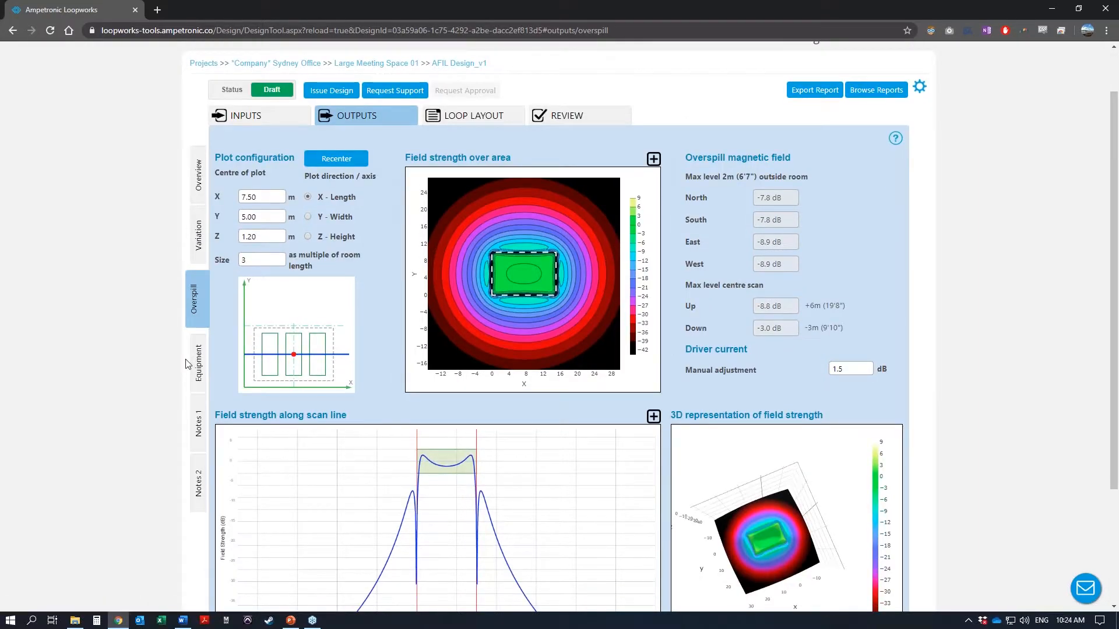
pyautogui.scroll(-1, 140, 355)
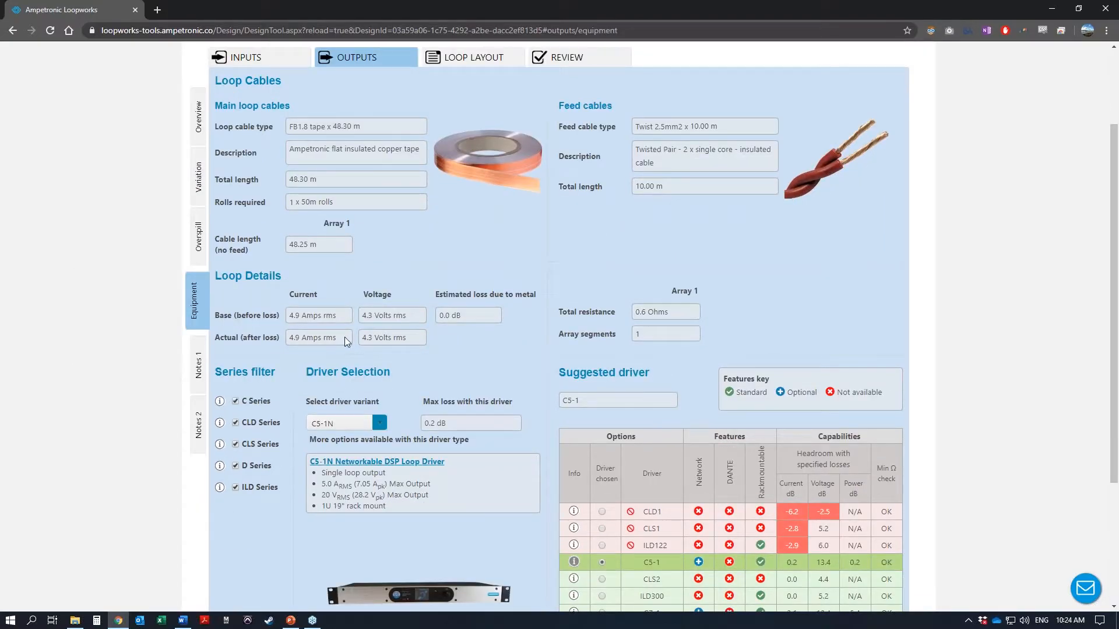
pyautogui.scroll(-1, 385, 415)
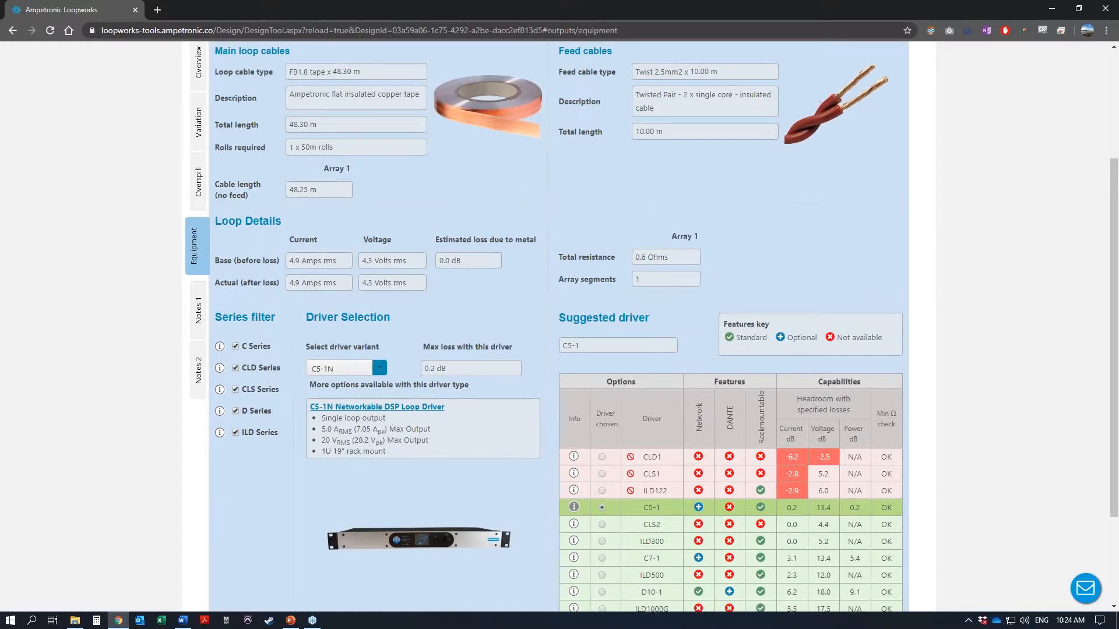
pyautogui.scroll(2, 386, 415)
pyautogui.moveTo(290, 186); pyautogui.dragTo(318, 185)
pyautogui.click(323, 188)
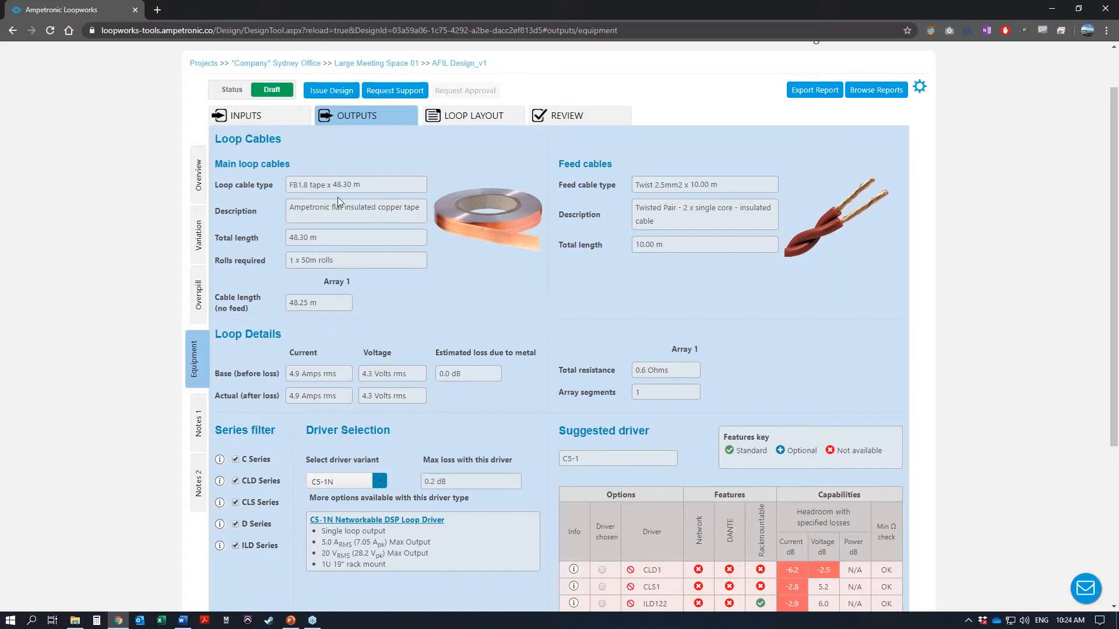
pyautogui.moveTo(322, 241); pyautogui.dragTo(290, 261)
pyautogui.click(345, 242)
pyautogui.click(347, 261)
pyautogui.moveTo(460, 374)
pyautogui.mouseDown()
pyautogui.moveTo(436, 375)
pyautogui.moveTo(493, 376)
pyautogui.moveTo(441, 374)
pyautogui.mouseUp()
pyautogui.click(519, 378)
pyautogui.scroll(-2, 378, 322)
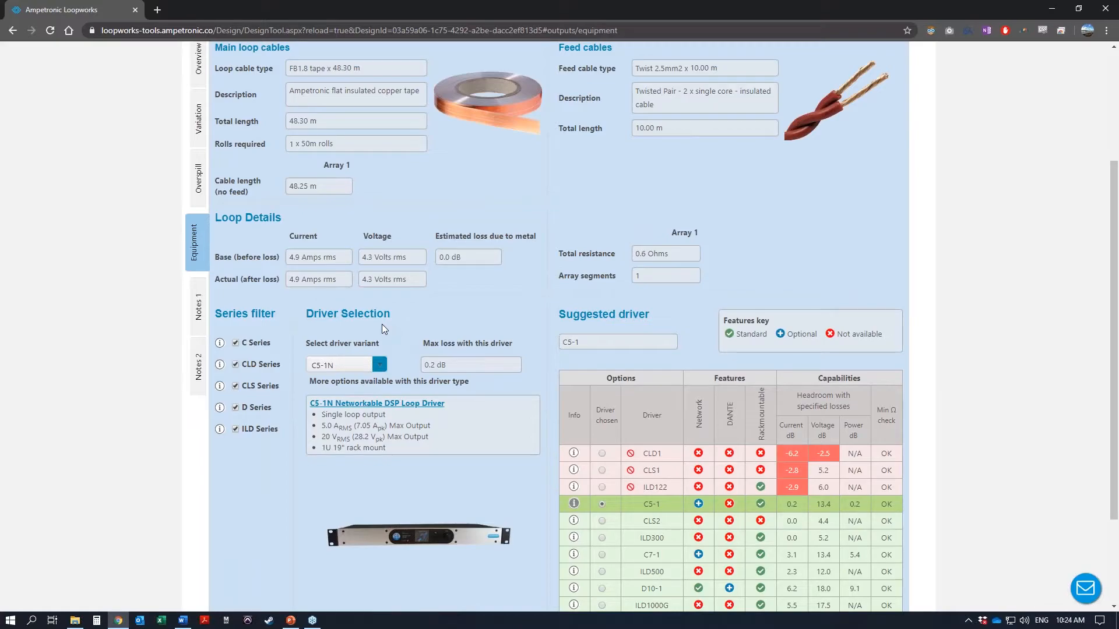
# Step: View the available C5-1 driver variants without changing the selection, and compare the listed drivers' features and headroom
pyautogui.click(364, 365)
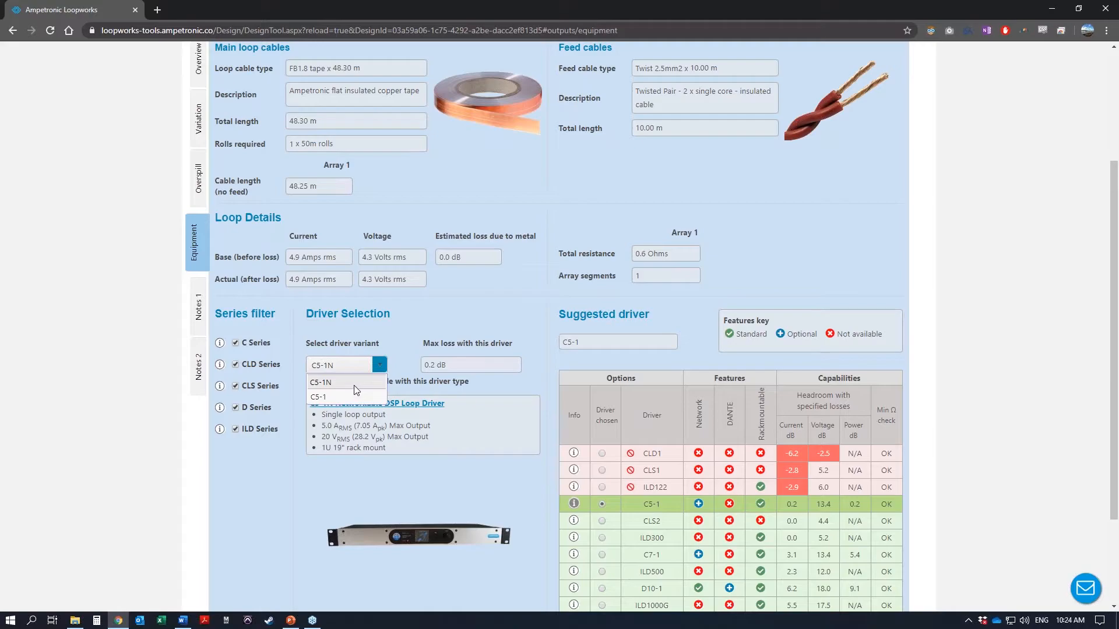
pyautogui.click(400, 358)
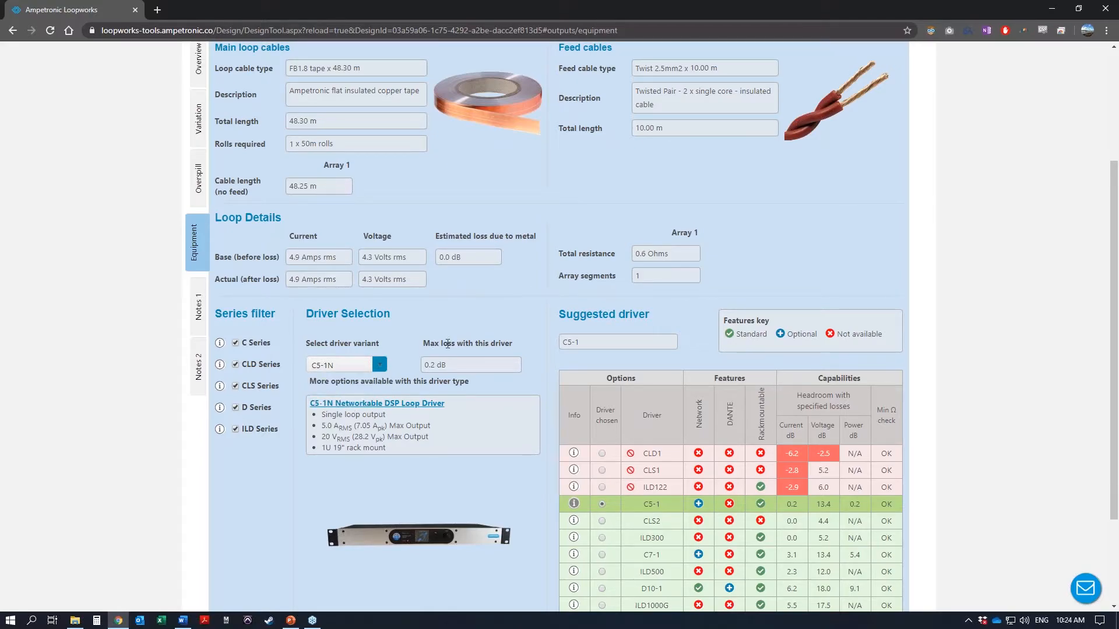
pyautogui.scroll(-3, 447, 344)
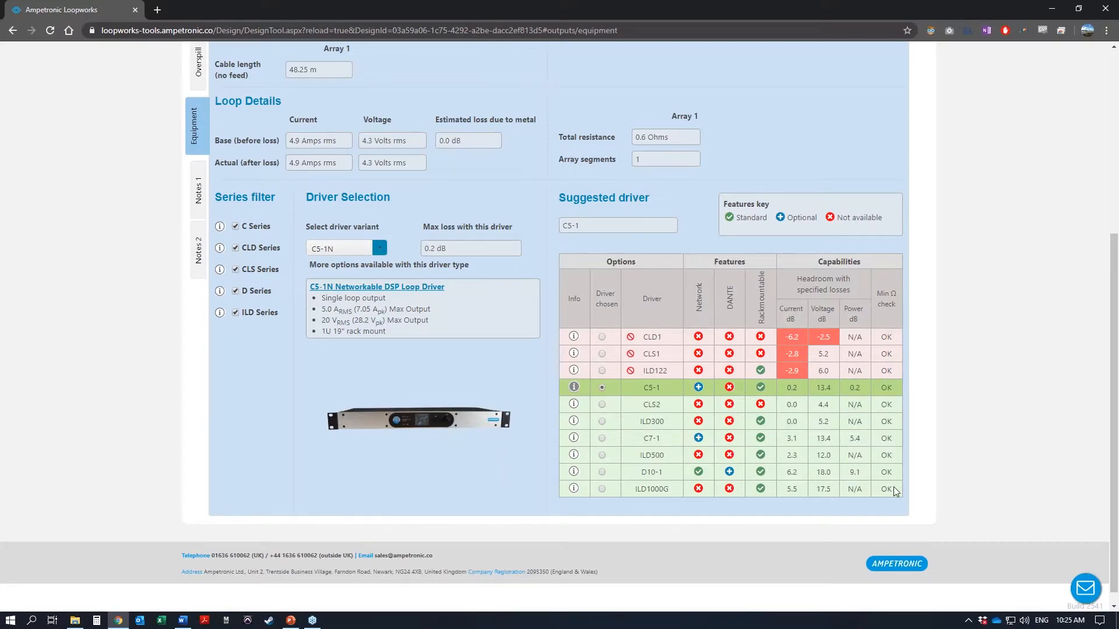
# Step: Review the loop cable and feed cable details, the array's total resistance and the driver selection in the equipment outputs
pyautogui.scroll(3, 334, 236)
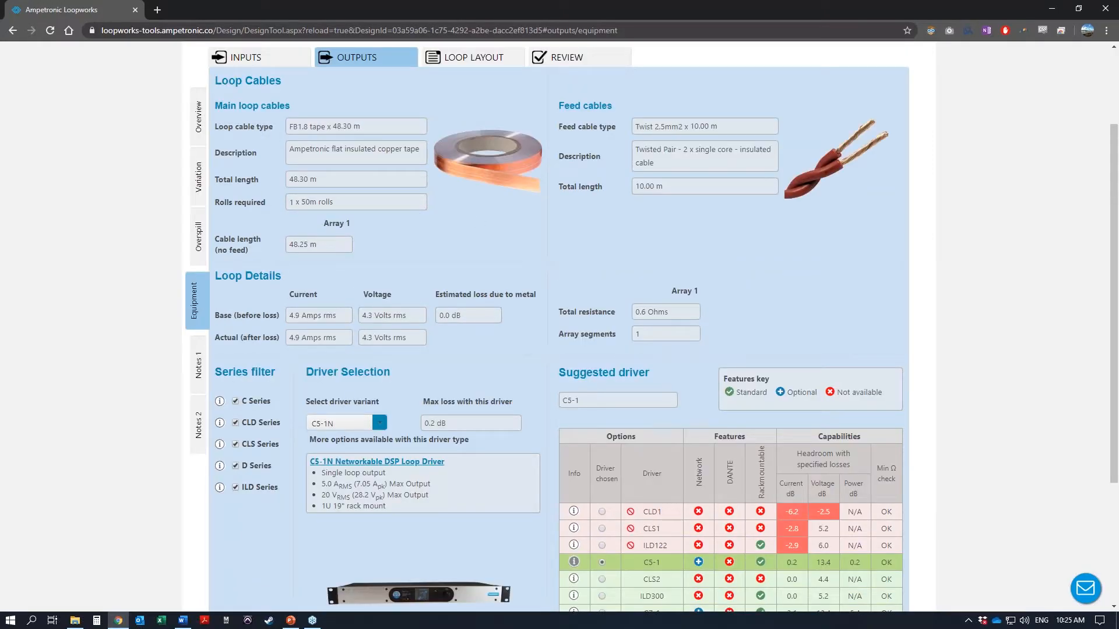
pyautogui.scroll(-1, 338, 99)
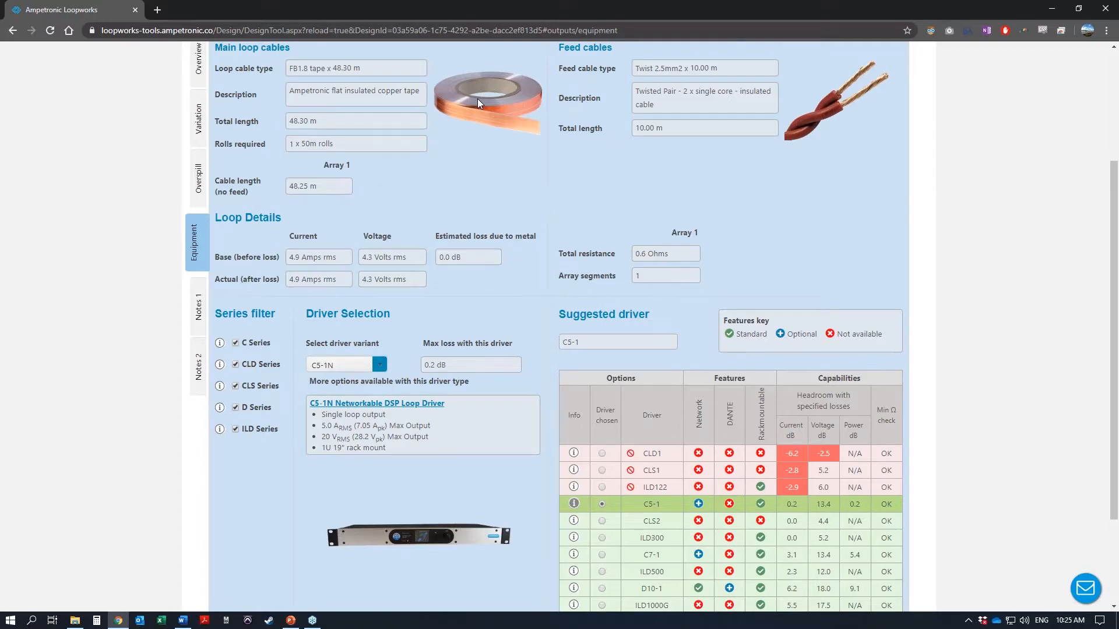
pyautogui.scroll(1, 477, 99)
pyautogui.moveTo(635, 312); pyautogui.dragTo(679, 315)
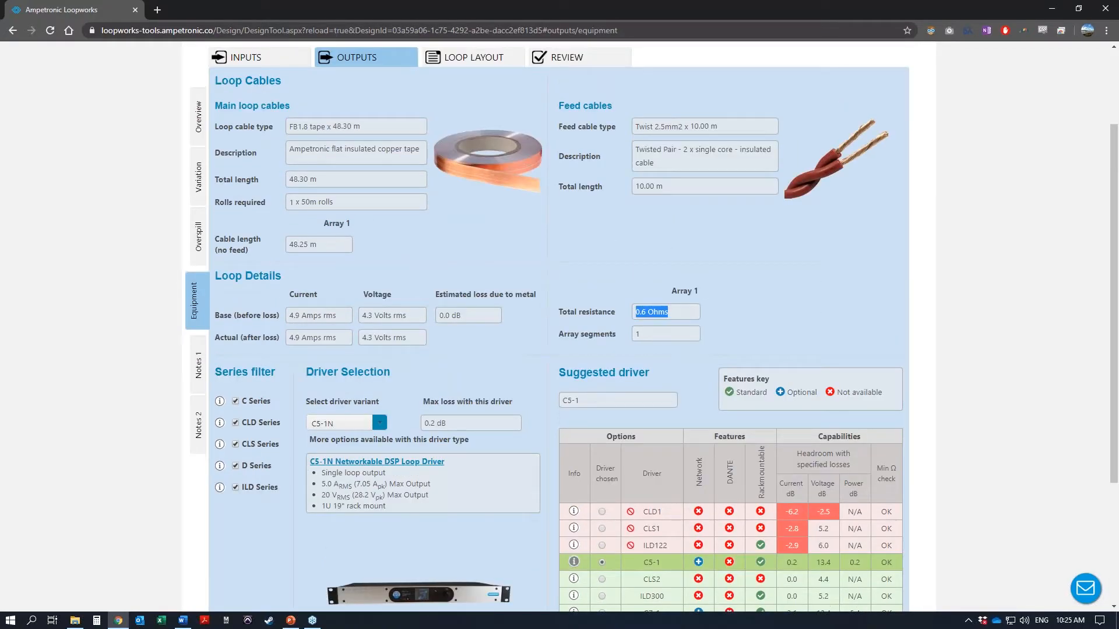
pyautogui.click(736, 322)
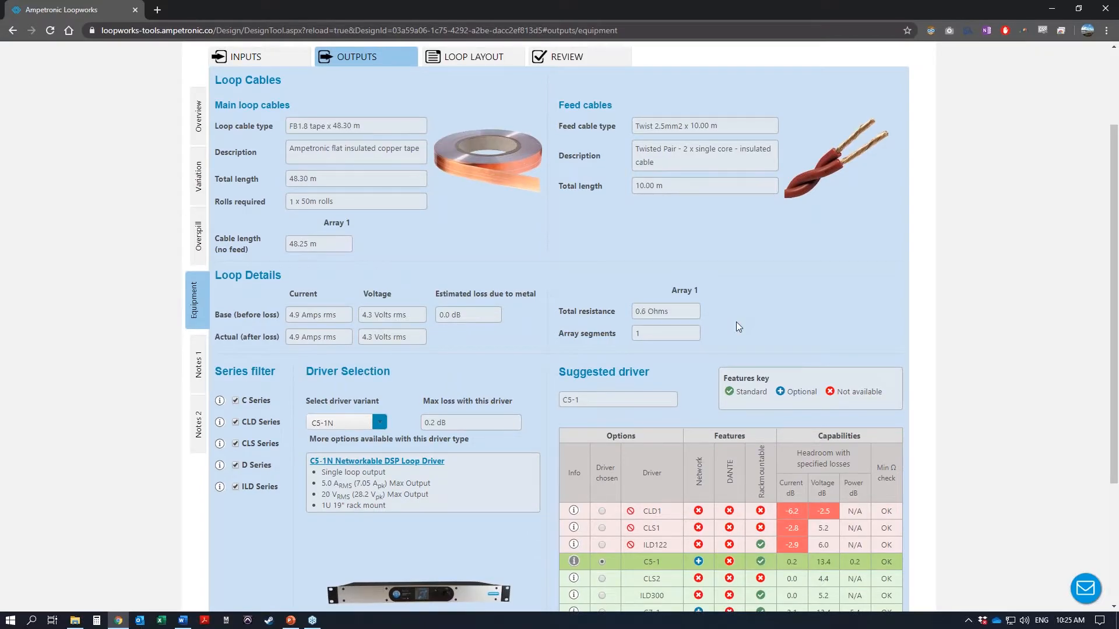
pyautogui.scroll(-2, 736, 327)
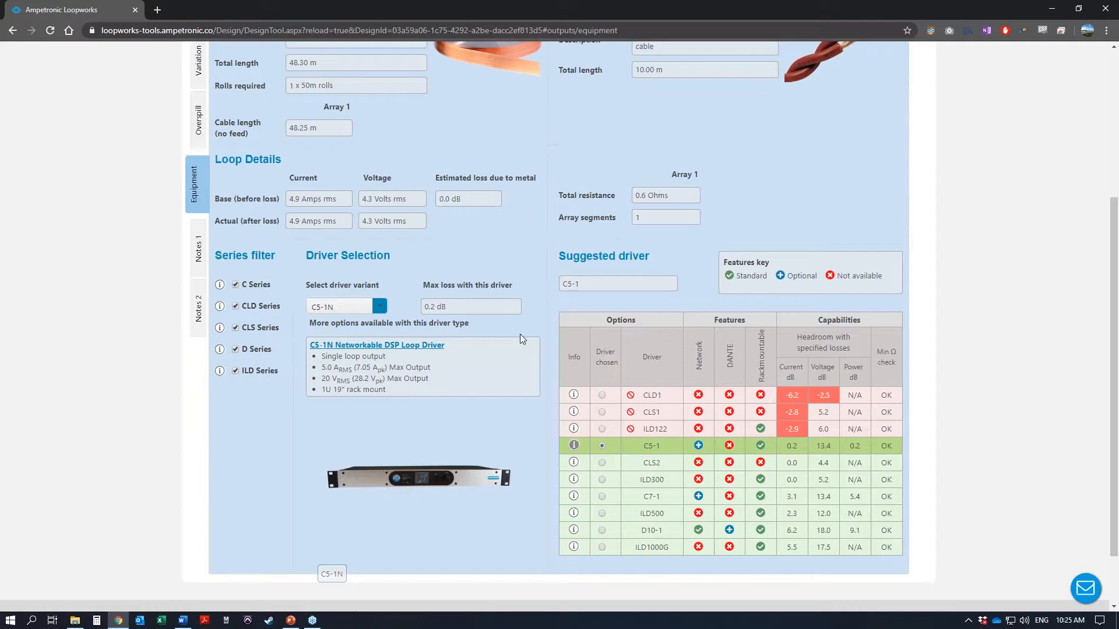
pyautogui.scroll(2, 520, 334)
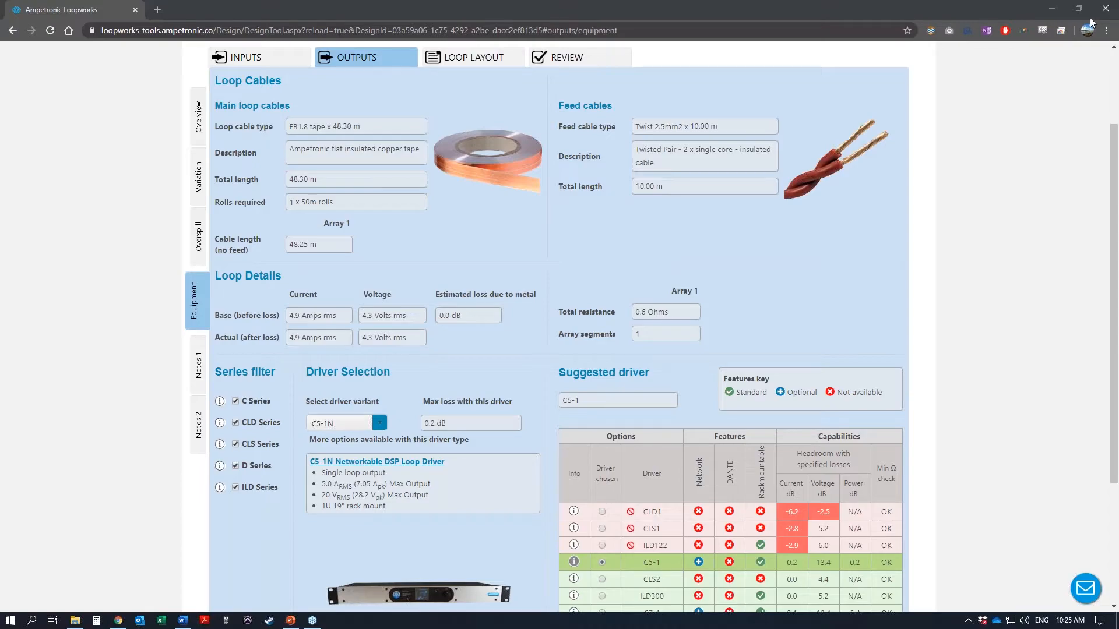
# Step: Open the first notes page and review the general installation notes and the design specific notes editor
pyautogui.click(167, 337)
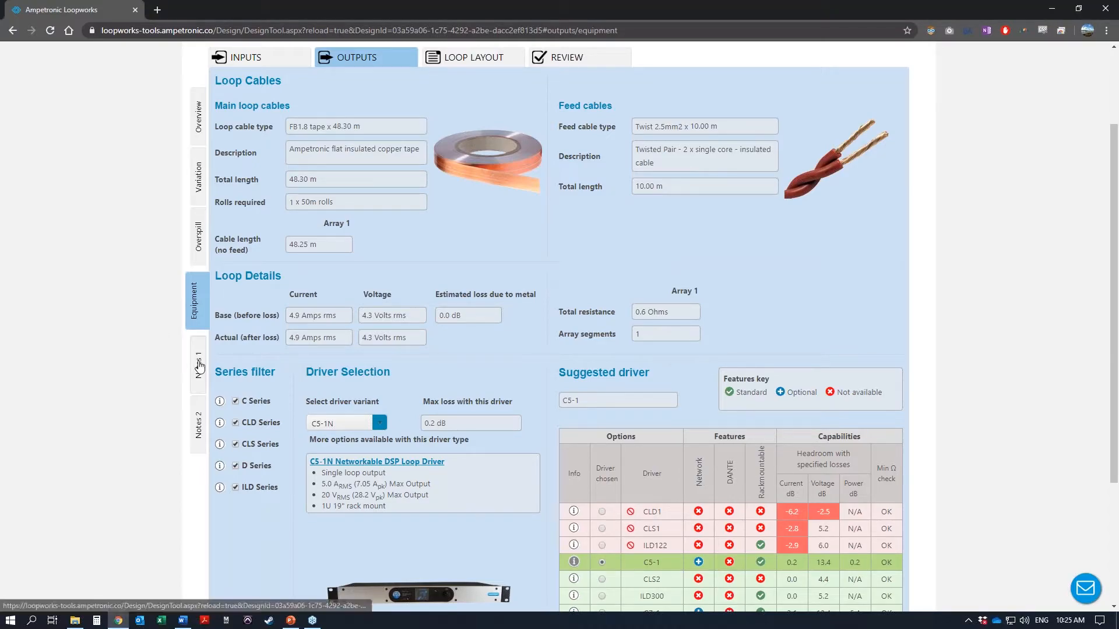
pyautogui.click(198, 367)
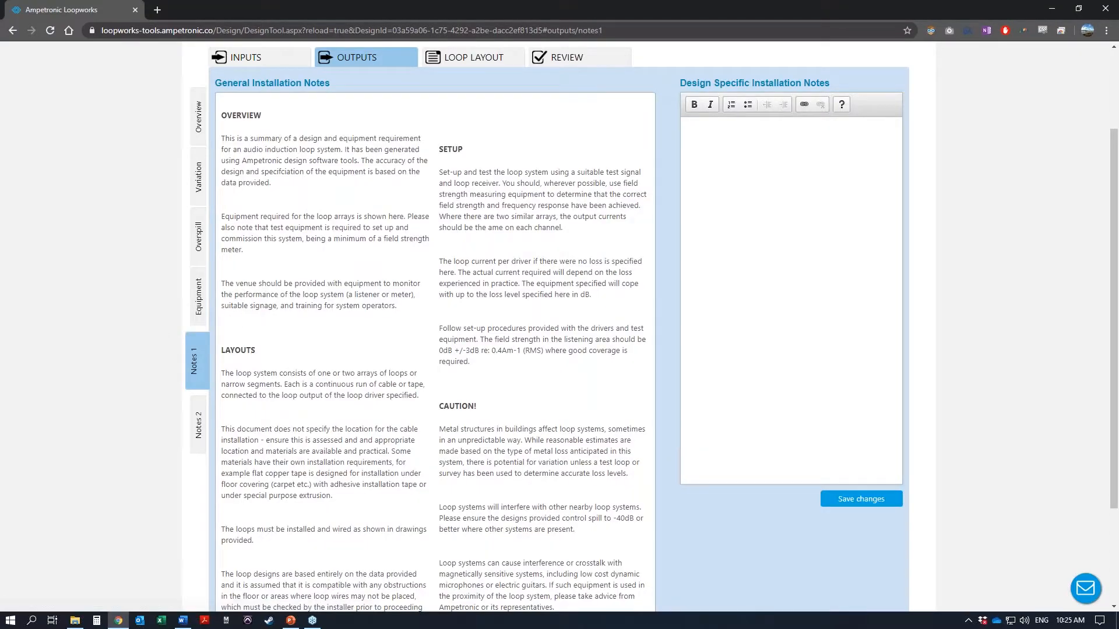
pyautogui.scroll(-1, 238, 126)
pyautogui.scroll(1, 237, 127)
pyautogui.click(759, 165)
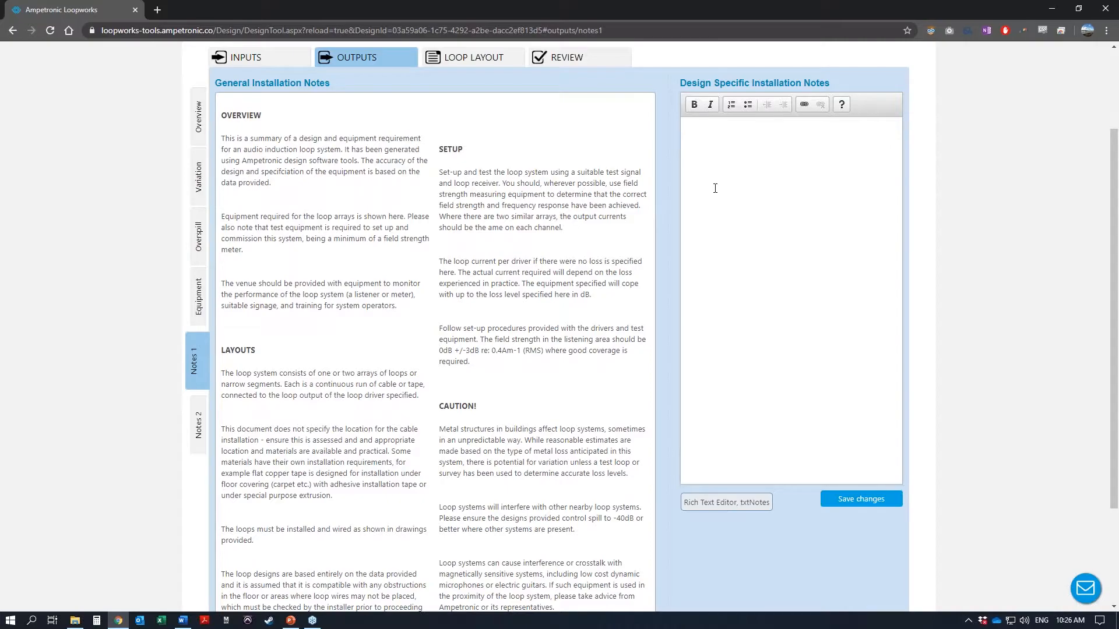
# Step: Open the second notes page and examine the dimension tolerance and the permitted loop deviation around obstructions
pyautogui.click(198, 431)
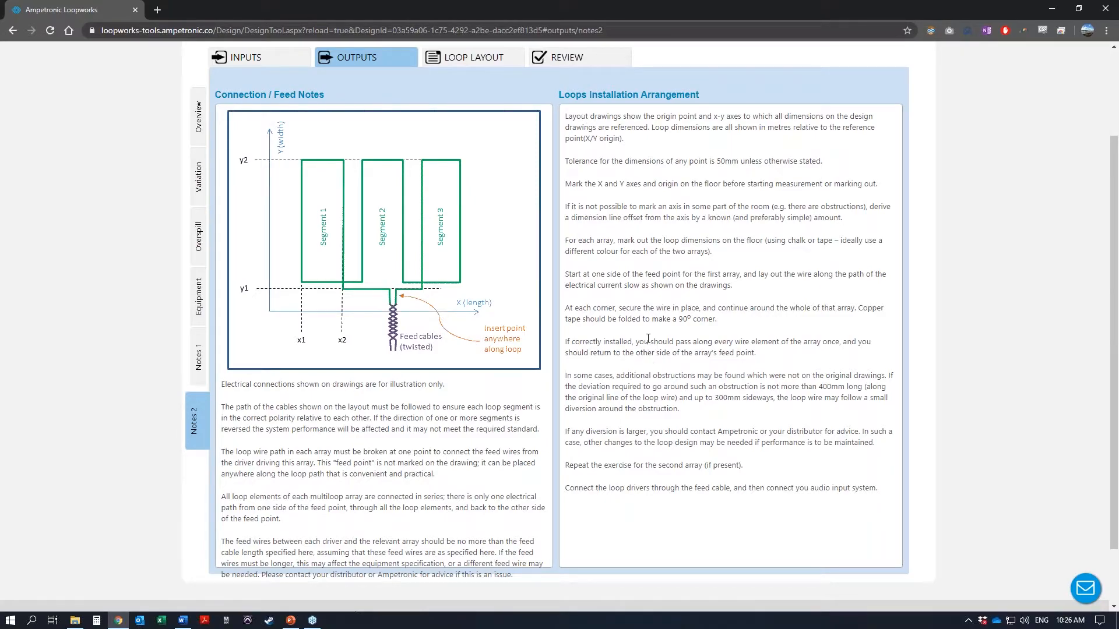
pyautogui.moveTo(564, 161); pyautogui.dragTo(828, 165)
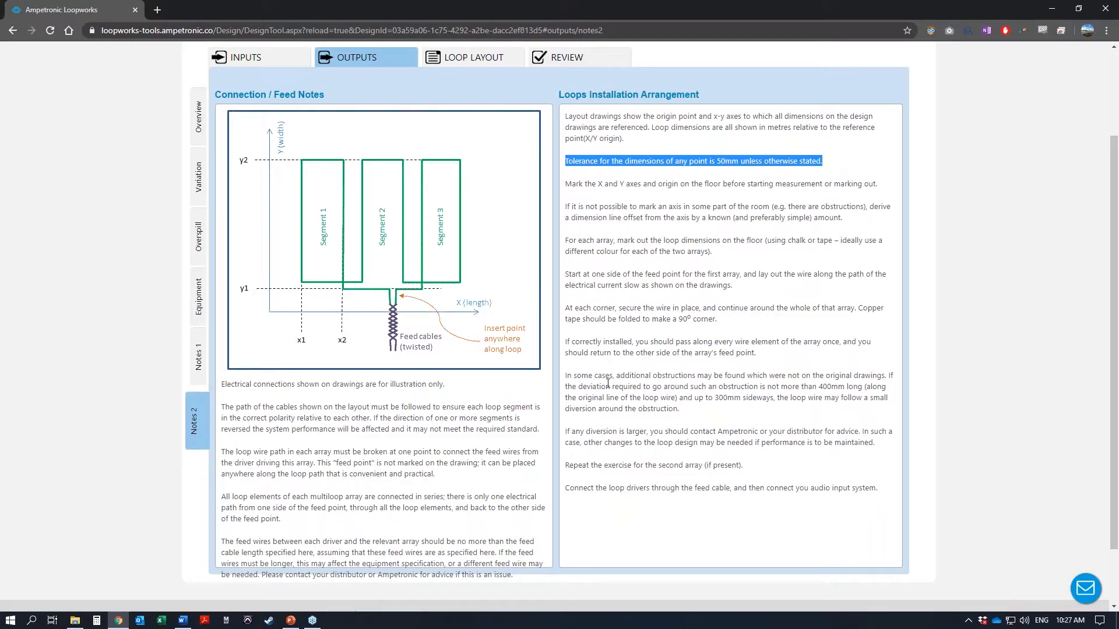
pyautogui.moveTo(565, 375); pyautogui.dragTo(683, 411)
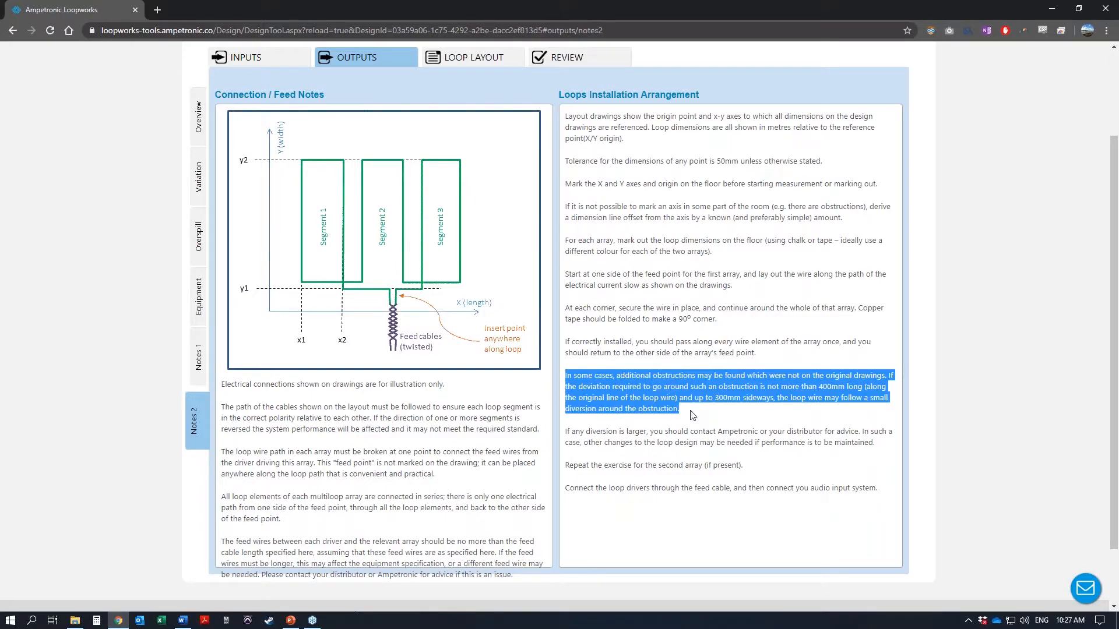
pyautogui.click(690, 411)
pyautogui.moveTo(716, 399); pyautogui.dragTo(777, 400)
pyautogui.click(775, 408)
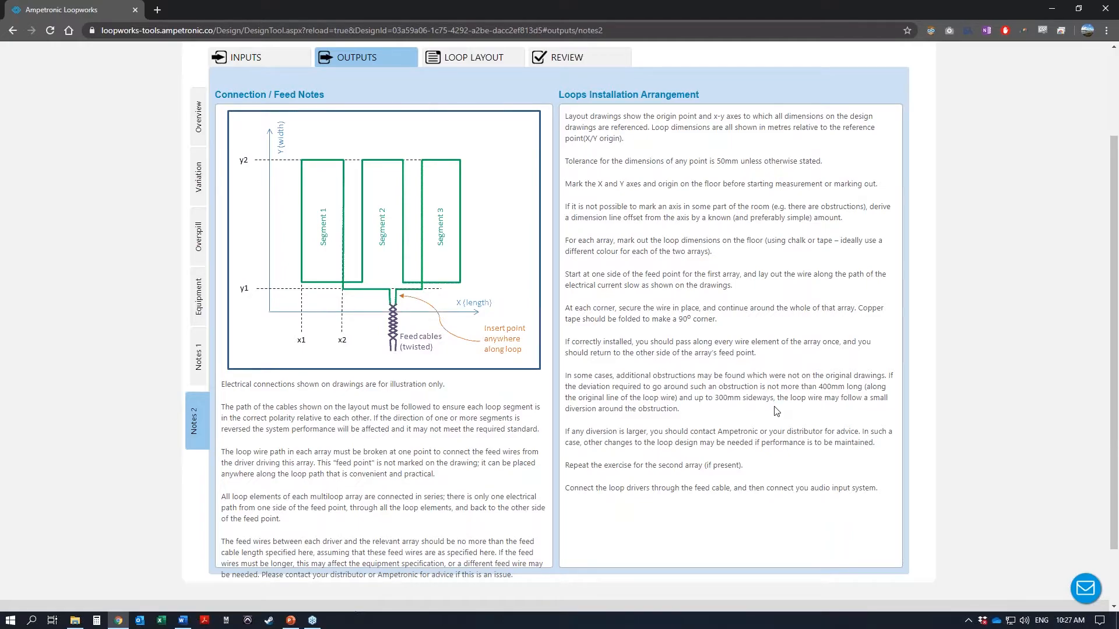
pyautogui.moveTo(819, 387); pyautogui.dragTo(843, 388)
pyautogui.click(834, 420)
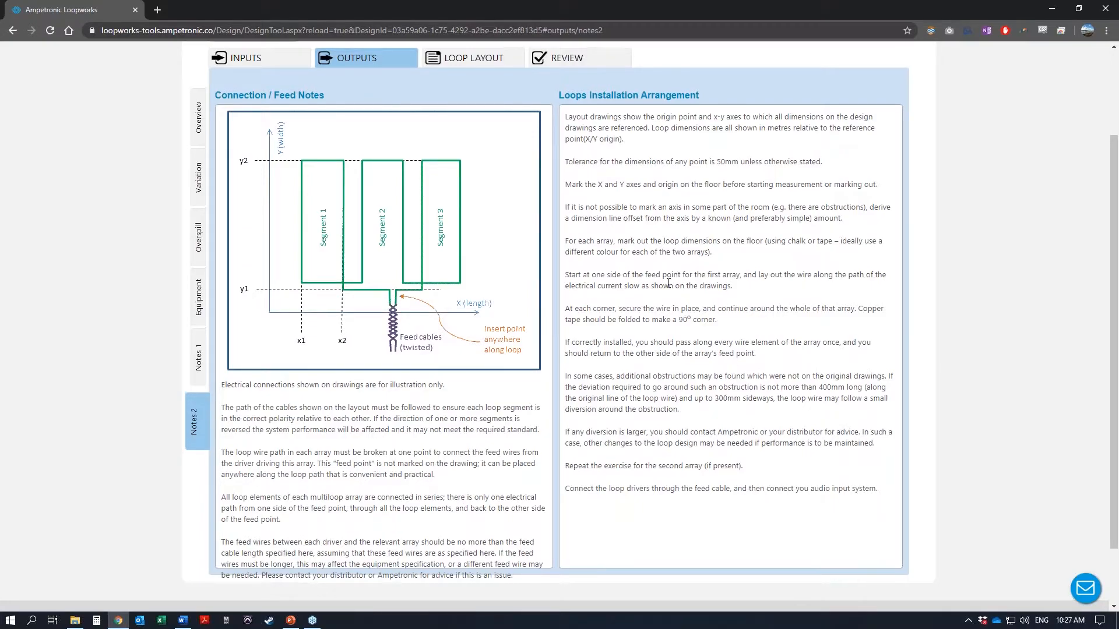
pyautogui.scroll(2, 669, 283)
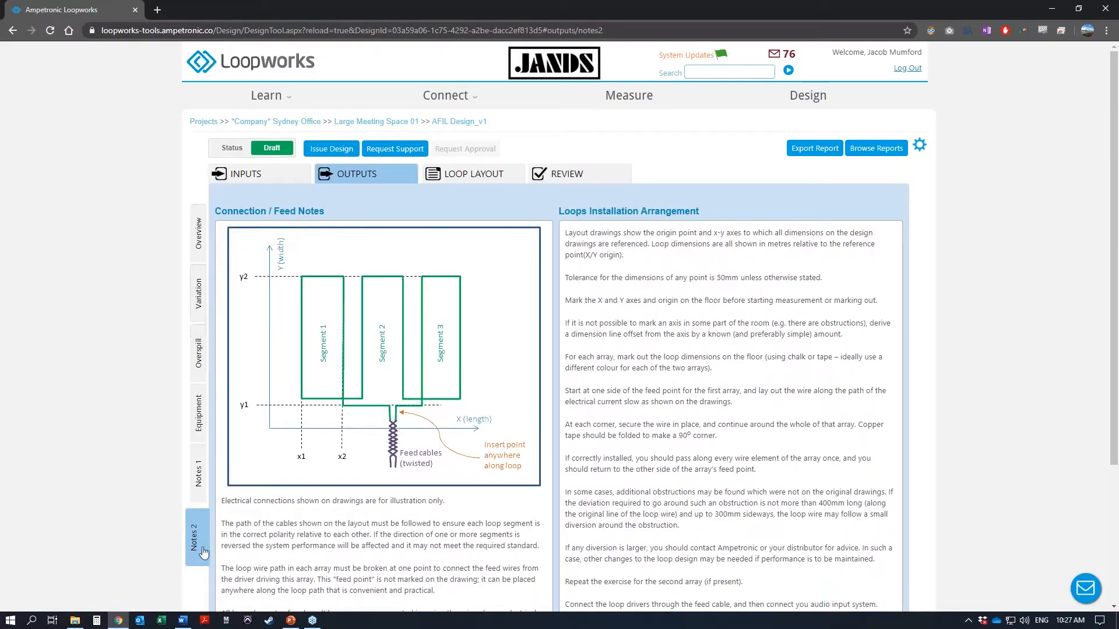
# Step: Open the loop layout and examine the plot, the Array 1 coordinate data and the rectangular segments table
pyautogui.click(483, 181)
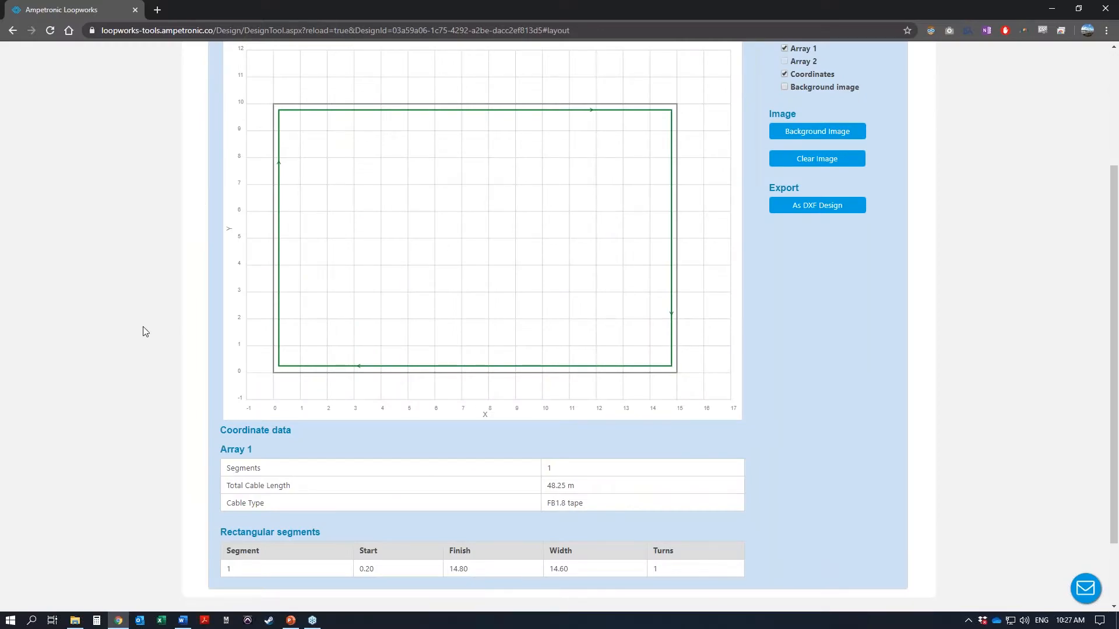
pyautogui.scroll(-1, 145, 331)
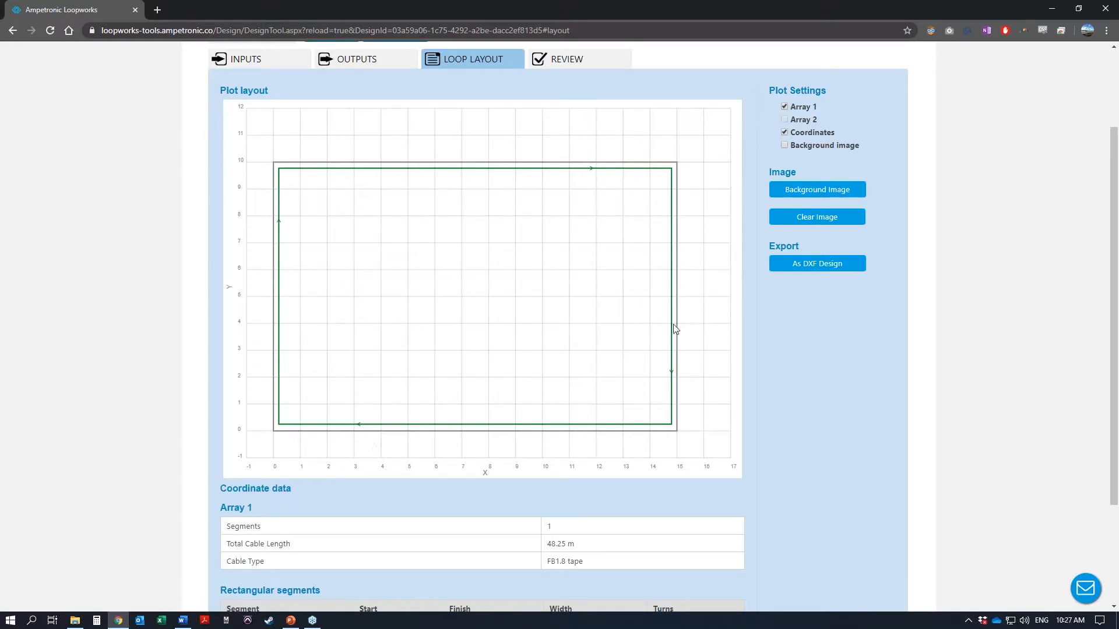
pyautogui.scroll(-2, 110, 320)
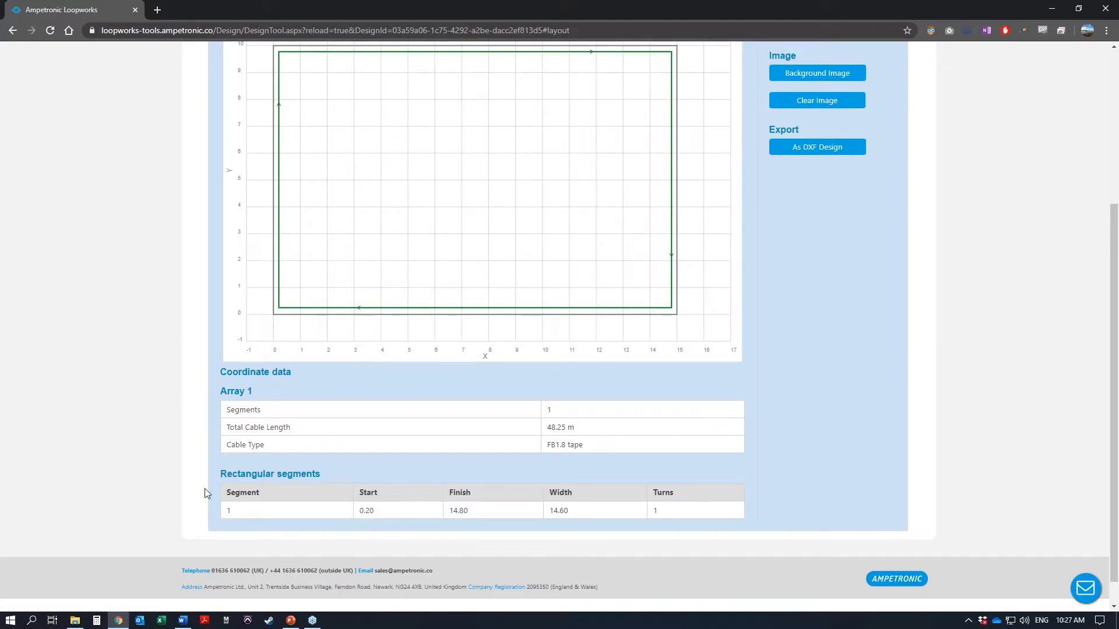
pyautogui.moveTo(215, 476); pyautogui.dragTo(327, 482)
pyautogui.click(343, 487)
pyautogui.scroll(3, 326, 518)
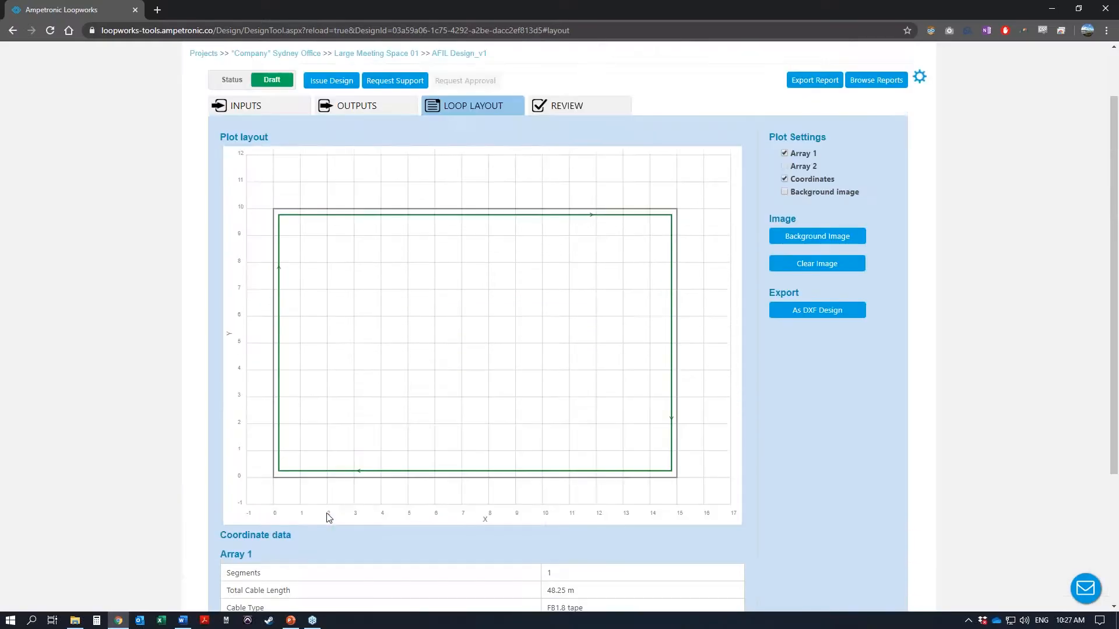
# Step: View the background image settings for the loop layout, including scale, rotation and room origin, and cancel out of them
pyautogui.scroll(-1, 327, 517)
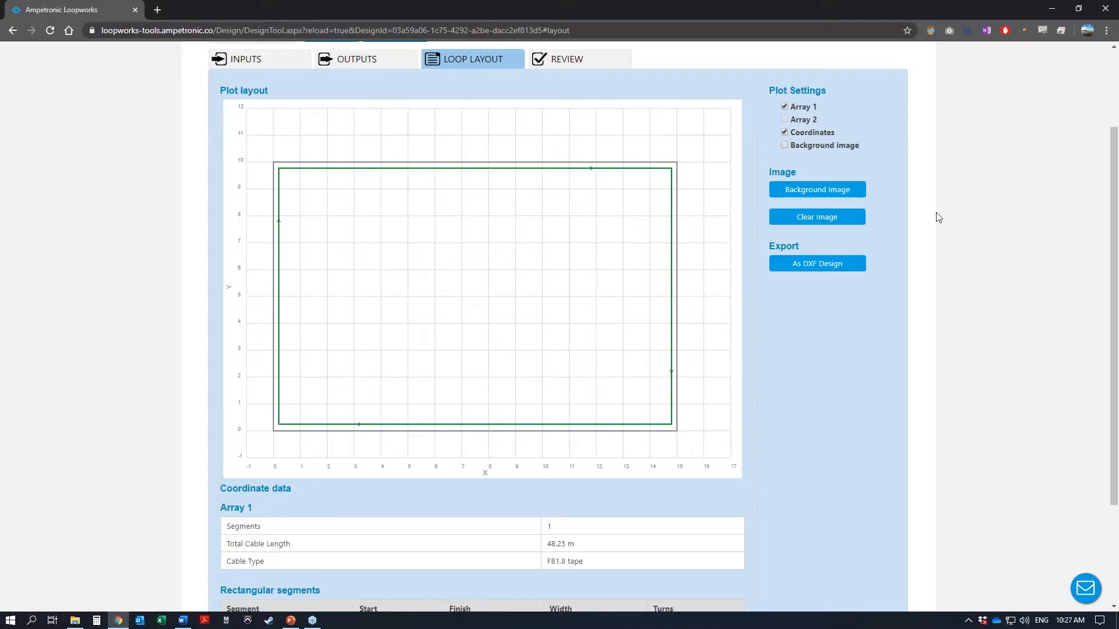
pyautogui.click(818, 196)
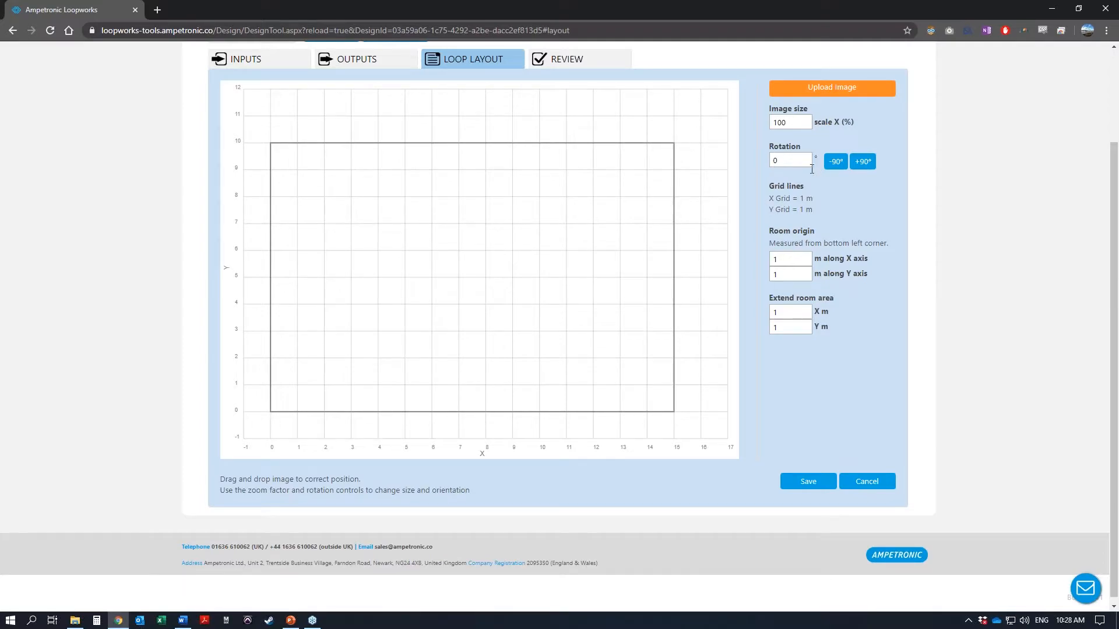
pyautogui.click(865, 481)
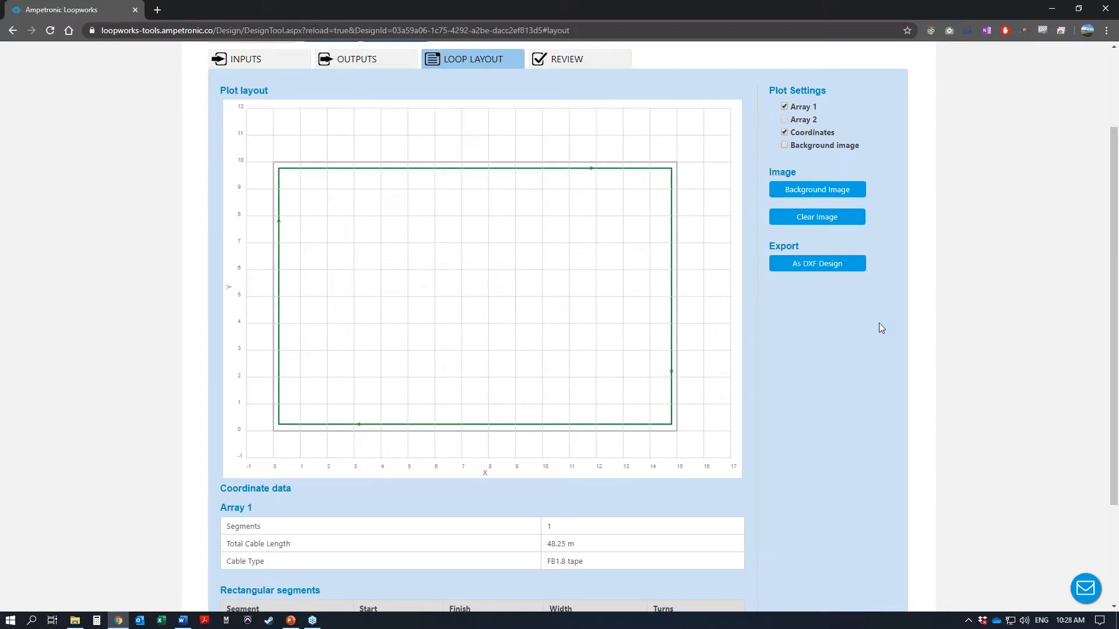
# Step: Open the design review, view the dialog for adding a new comment, and cancel it
pyautogui.scroll(1, 731, 284)
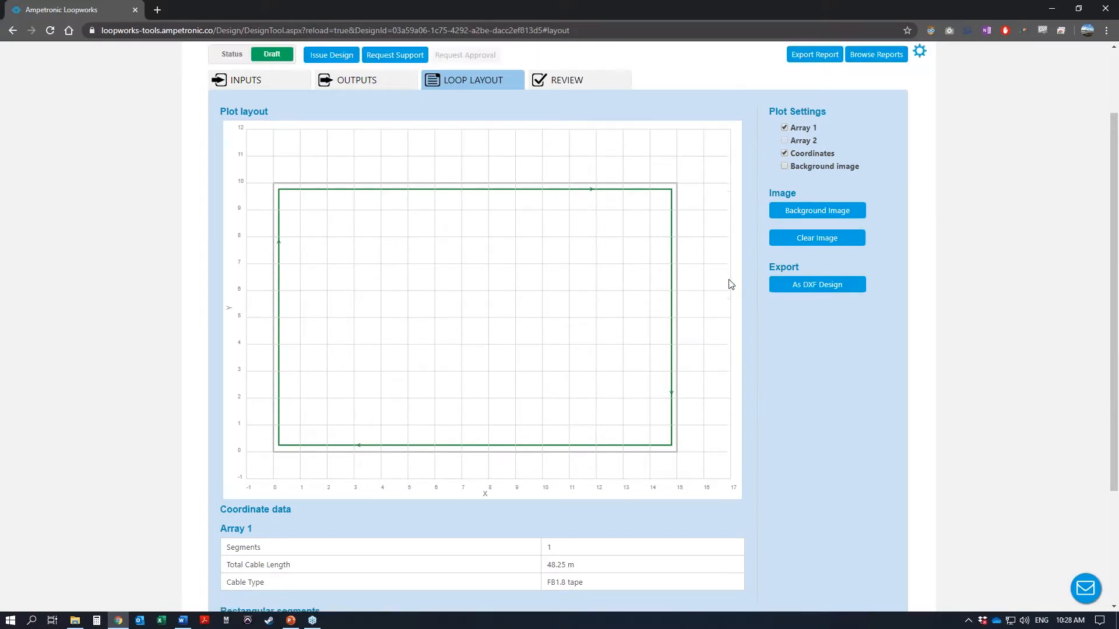
pyautogui.scroll(2, 730, 284)
pyautogui.click(604, 177)
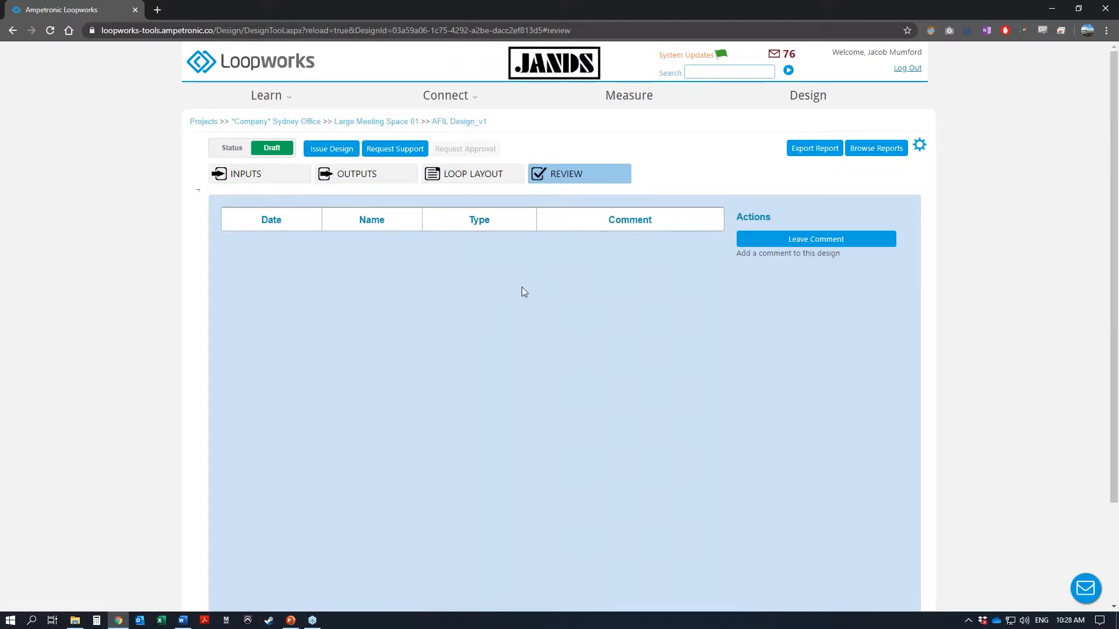
pyautogui.click(745, 239)
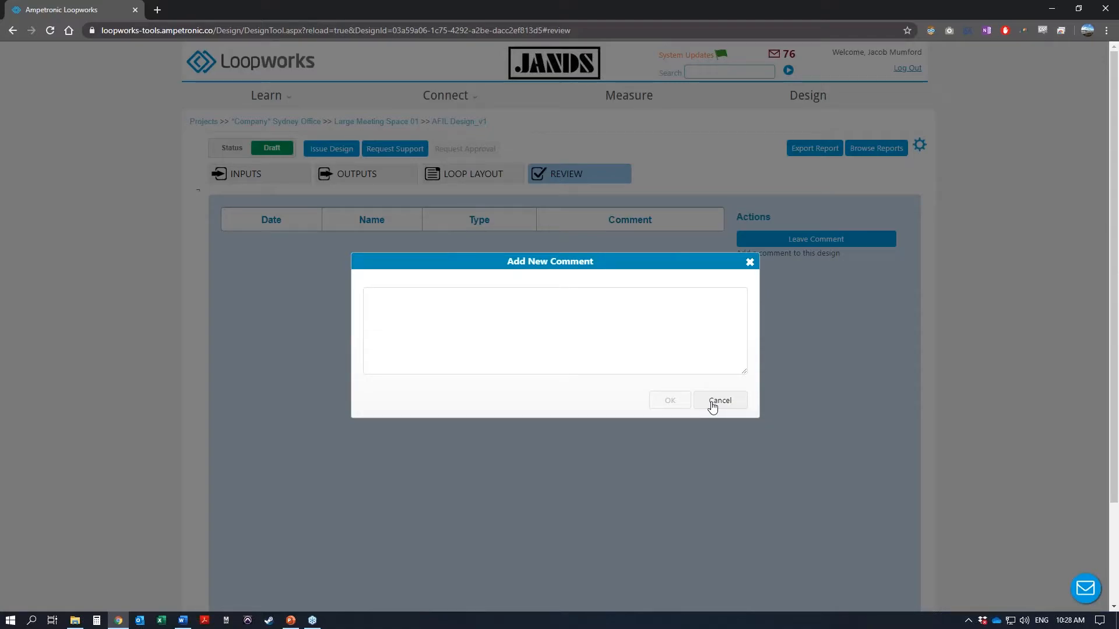
pyautogui.click(712, 402)
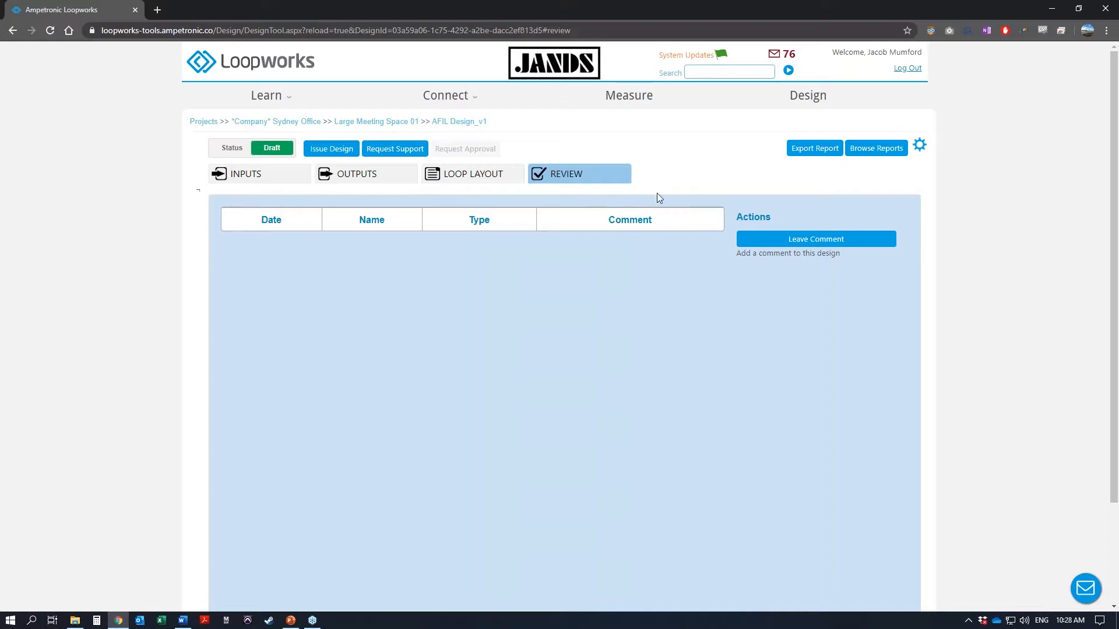
# Step: Export the design report with the Plan View Installation Reference section excluded and all other sections included
pyautogui.click(806, 151)
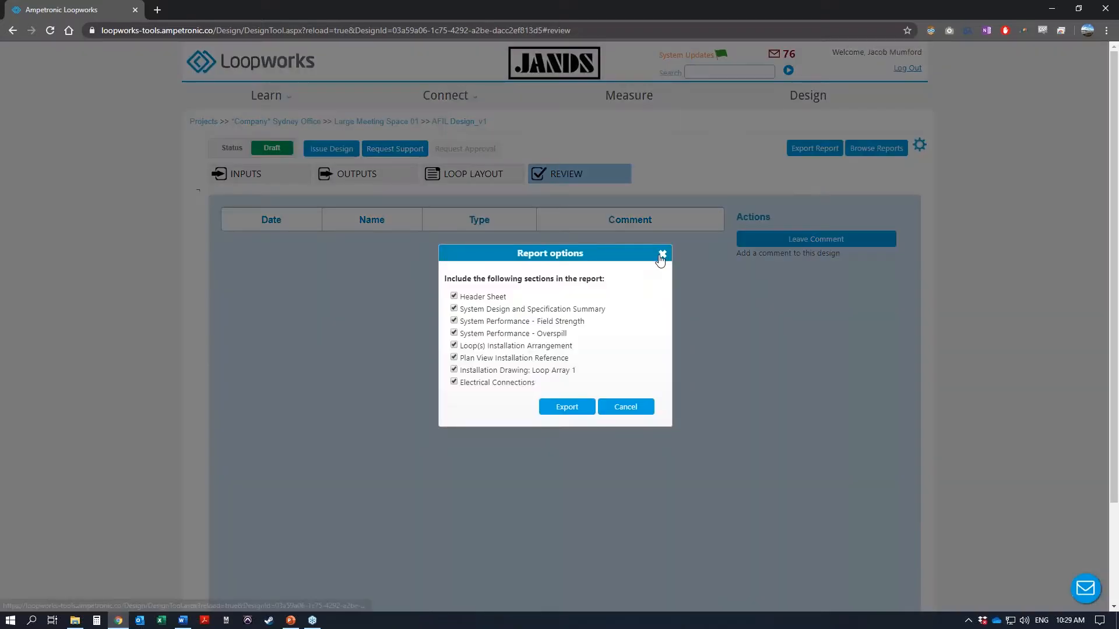
pyautogui.click(454, 358)
pyautogui.moveTo(463, 357); pyautogui.dragTo(517, 361)
pyautogui.click(518, 362)
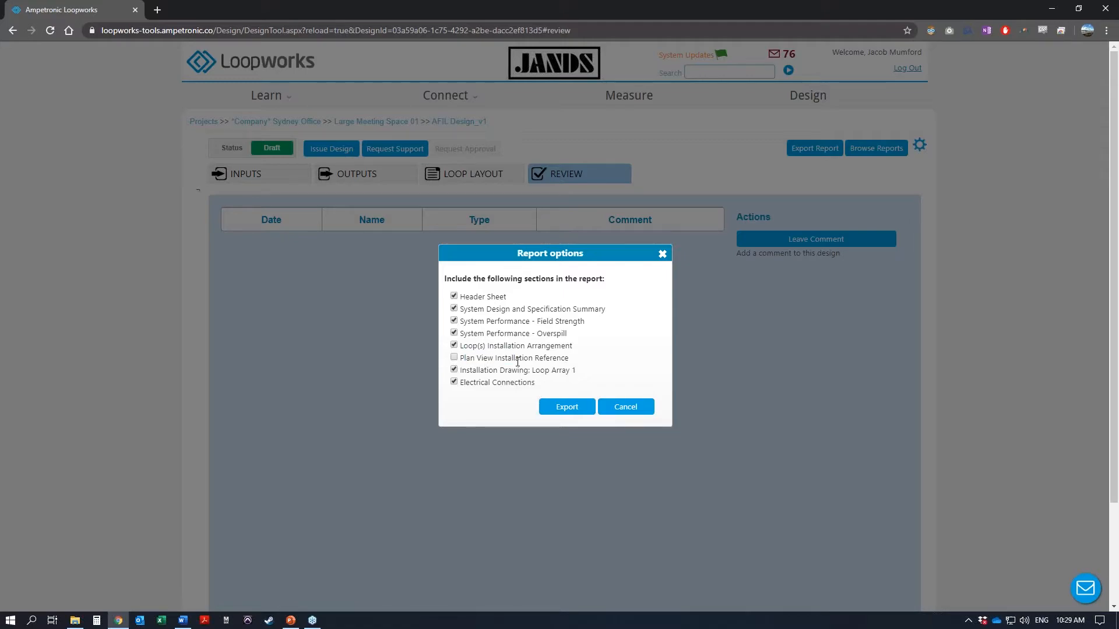
pyautogui.click(565, 407)
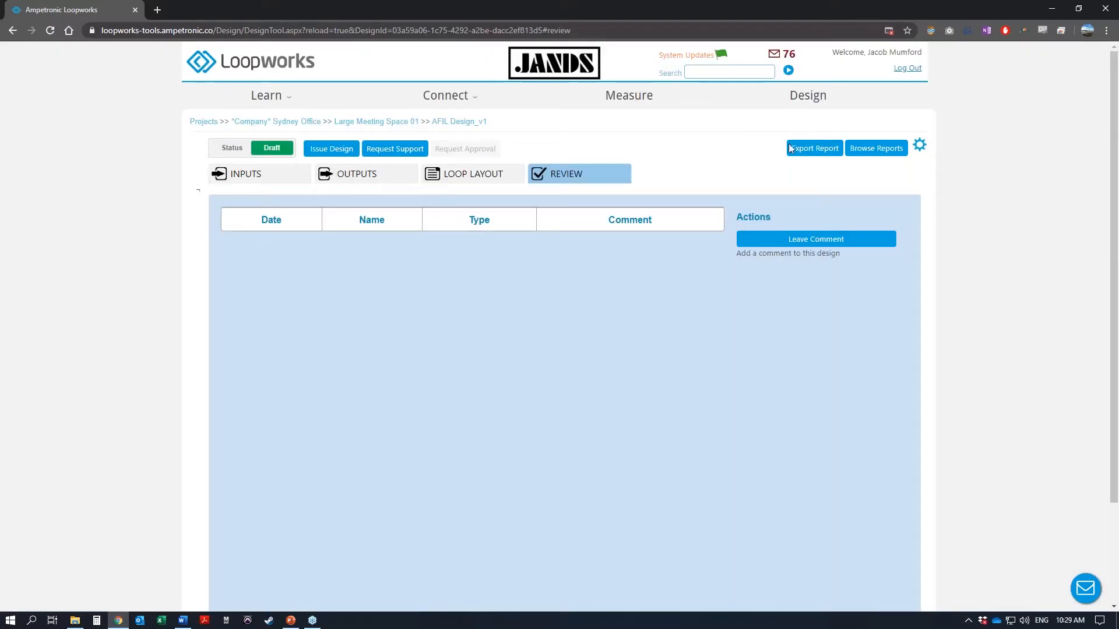
pyautogui.click(874, 151)
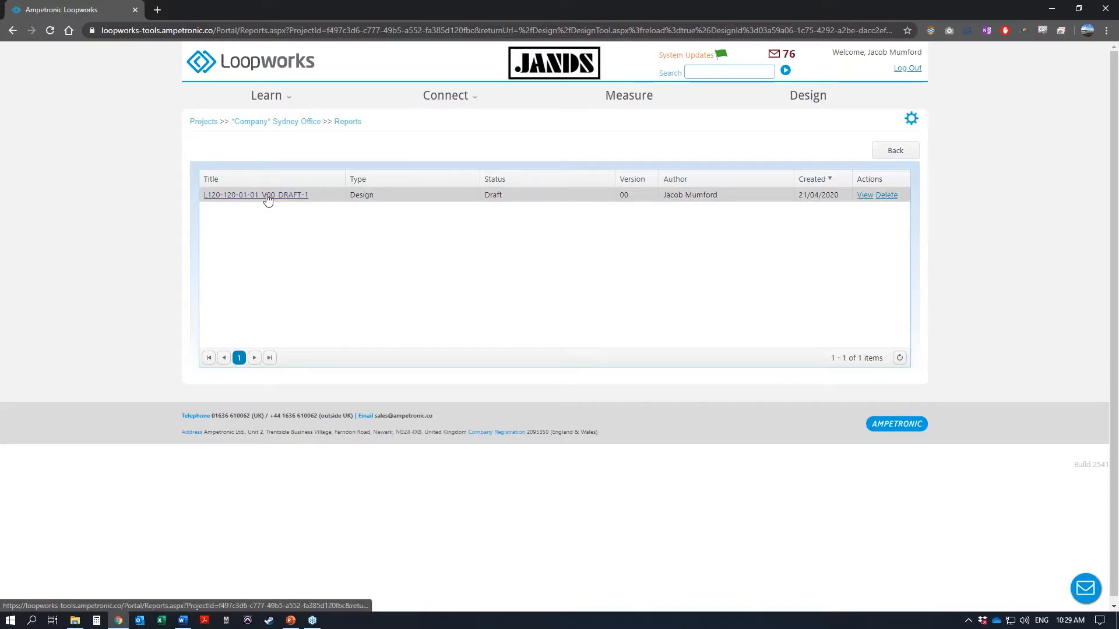
pyautogui.click(270, 198)
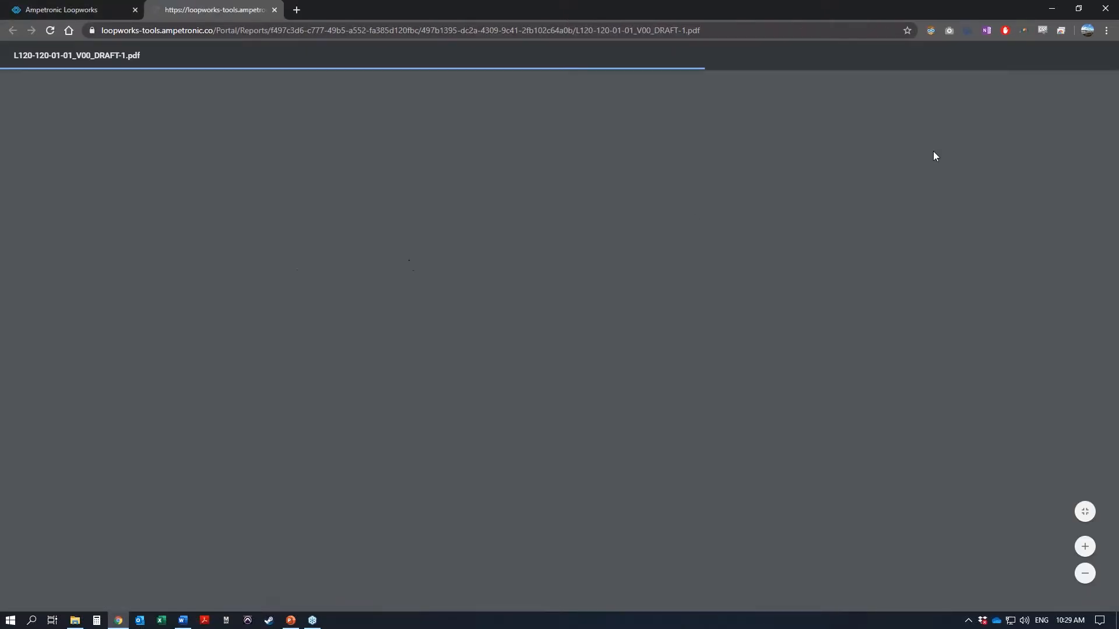
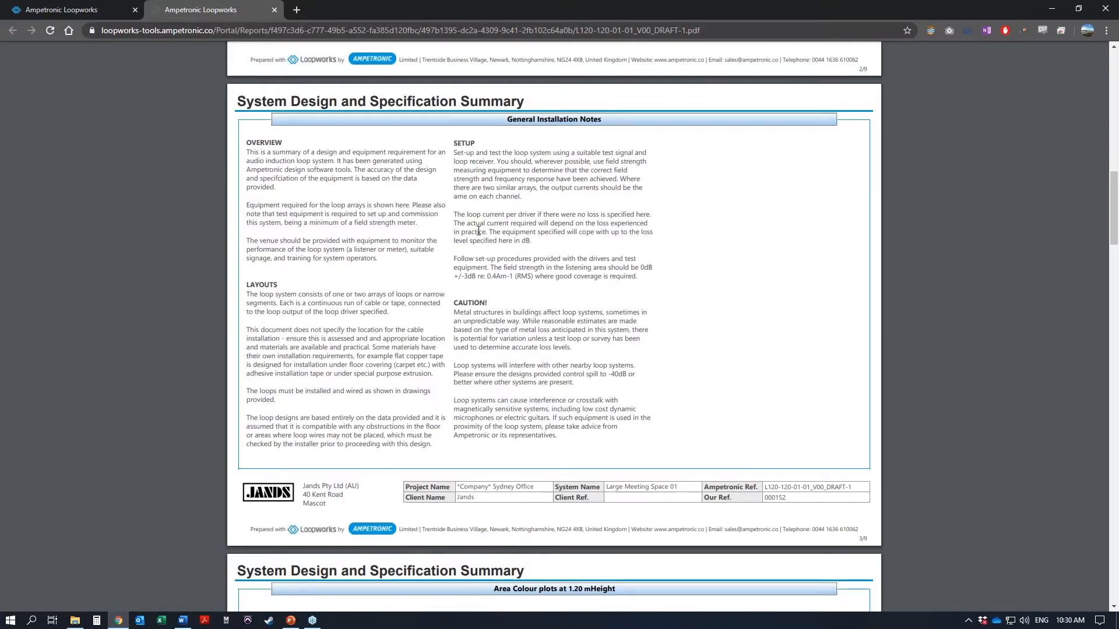
pyautogui.scroll(-8, 478, 231)
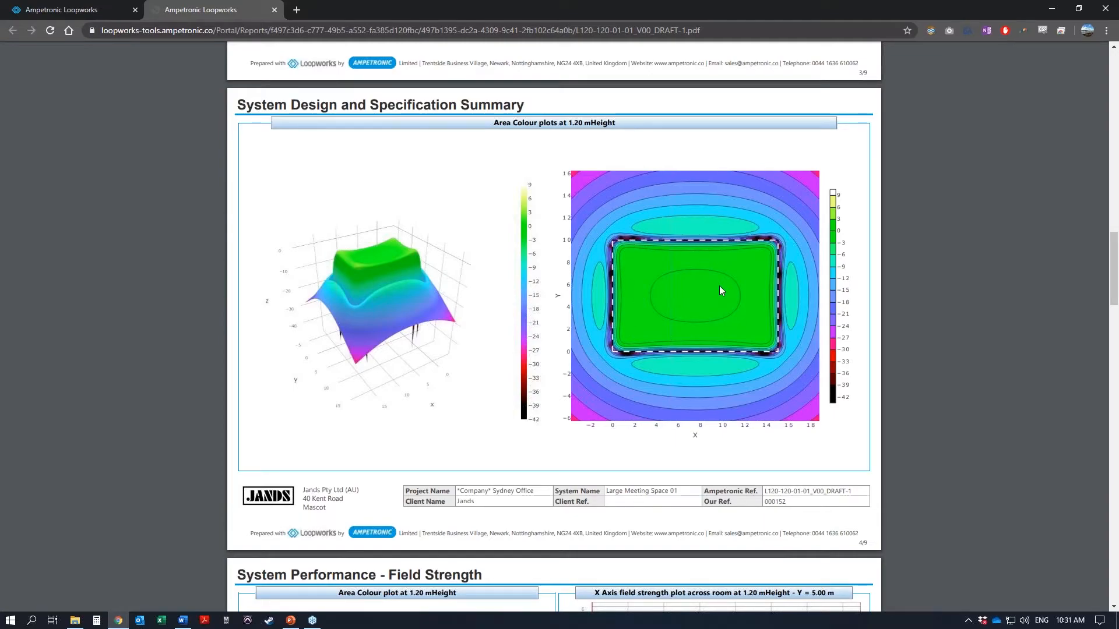
pyautogui.scroll(-4, 720, 291)
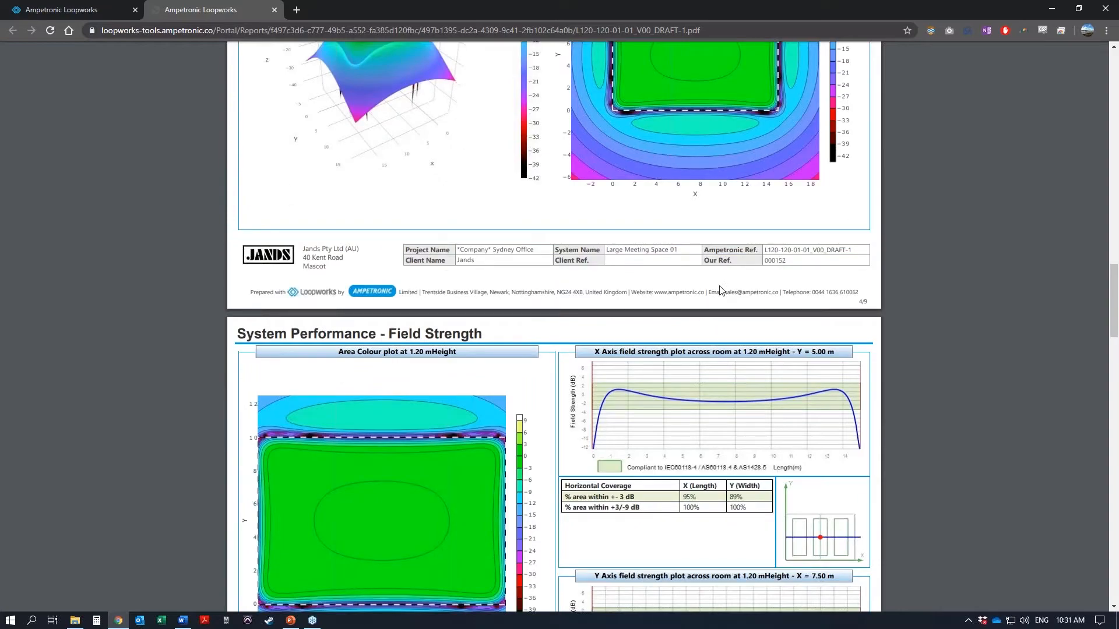
pyautogui.scroll(-3, 720, 290)
pyautogui.scroll(8, 720, 290)
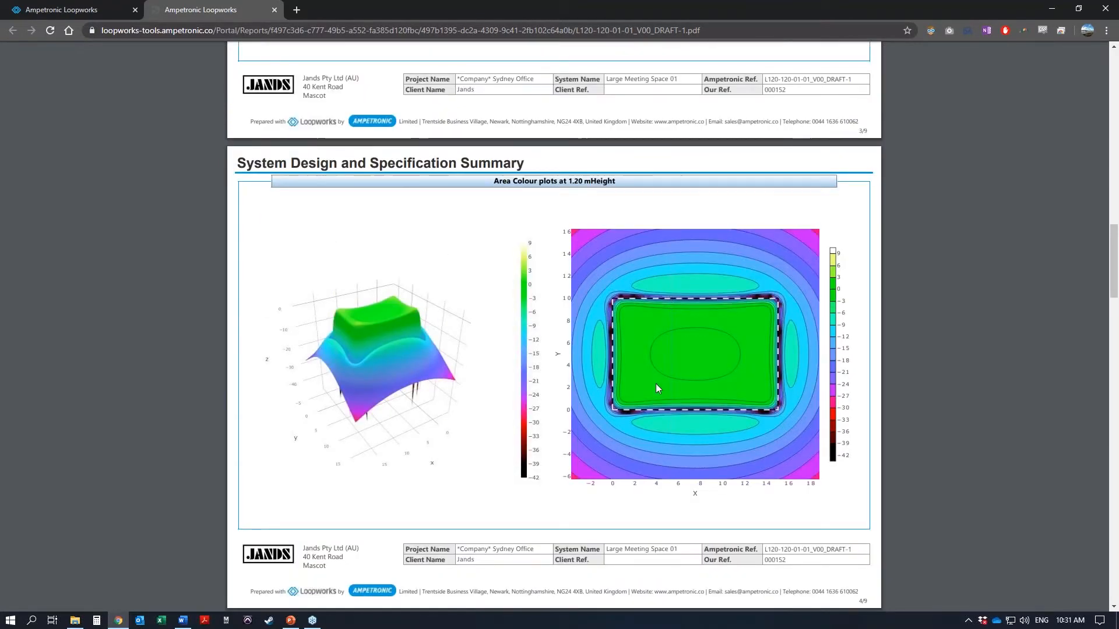
# Step: Examine the report's field strength page, including the X and Y axis plots and the horizontal coverage table for both dB tolerances
pyautogui.scroll(-8, 666, 348)
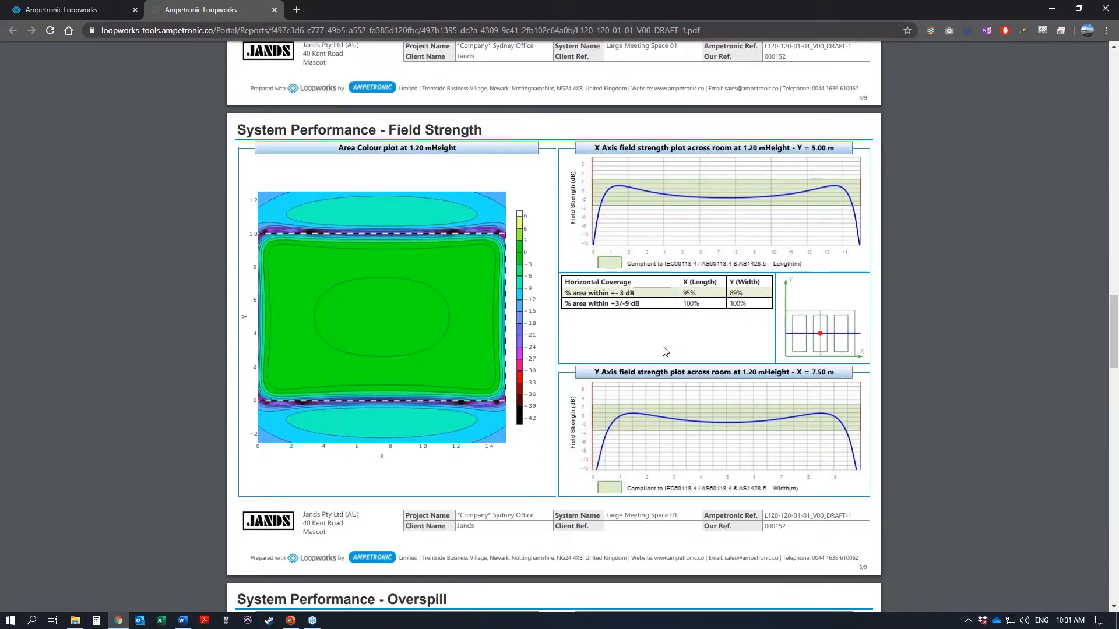
pyautogui.scroll(-1, 666, 352)
pyautogui.scroll(2, 453, 166)
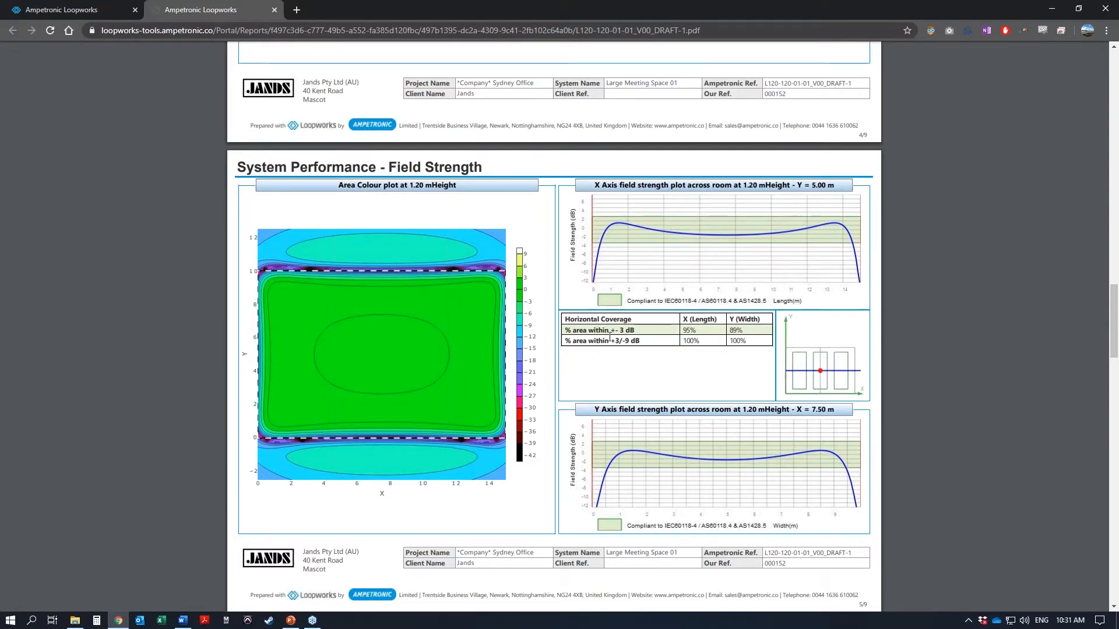
pyautogui.moveTo(571, 333); pyautogui.dragTo(641, 330)
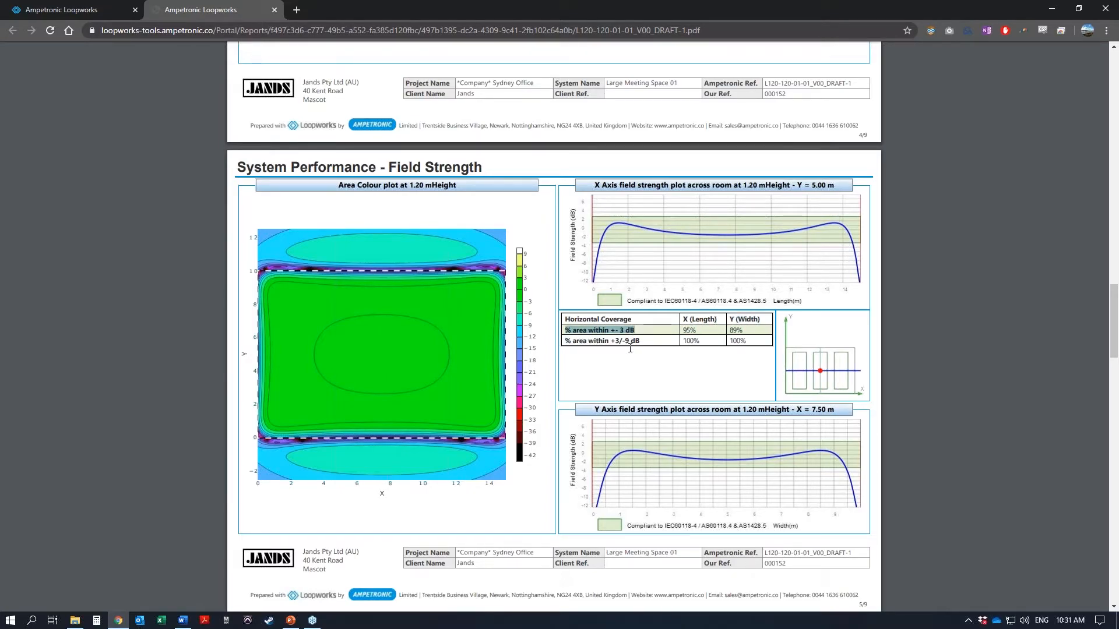
pyautogui.scroll(-1, 630, 348)
pyautogui.scroll(1, 630, 348)
pyautogui.click(653, 348)
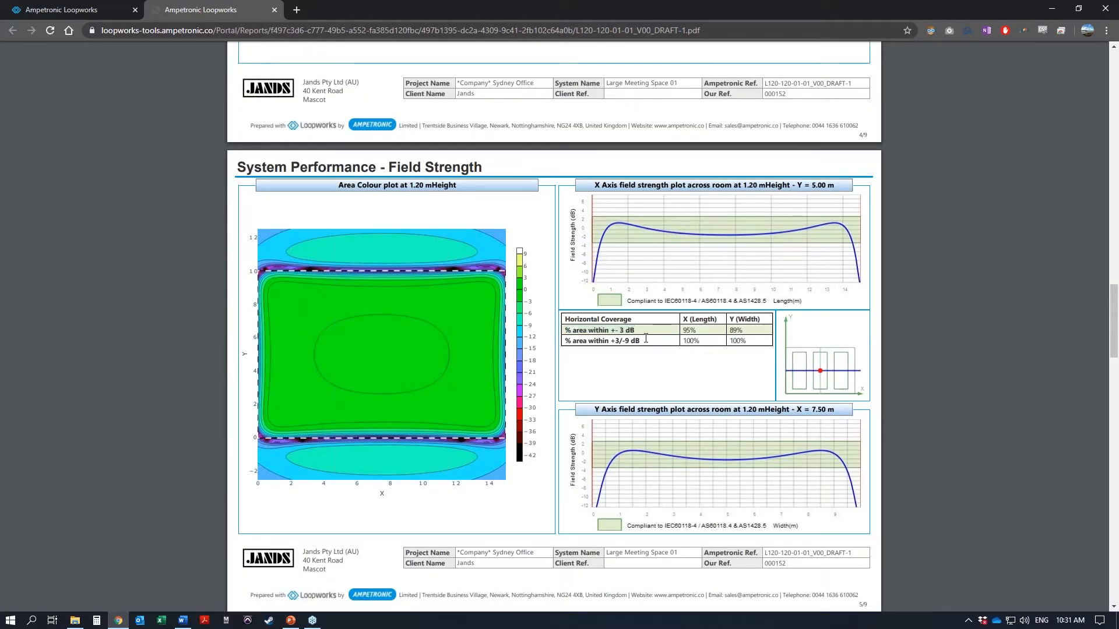
pyautogui.moveTo(653, 347); pyautogui.dragTo(564, 343)
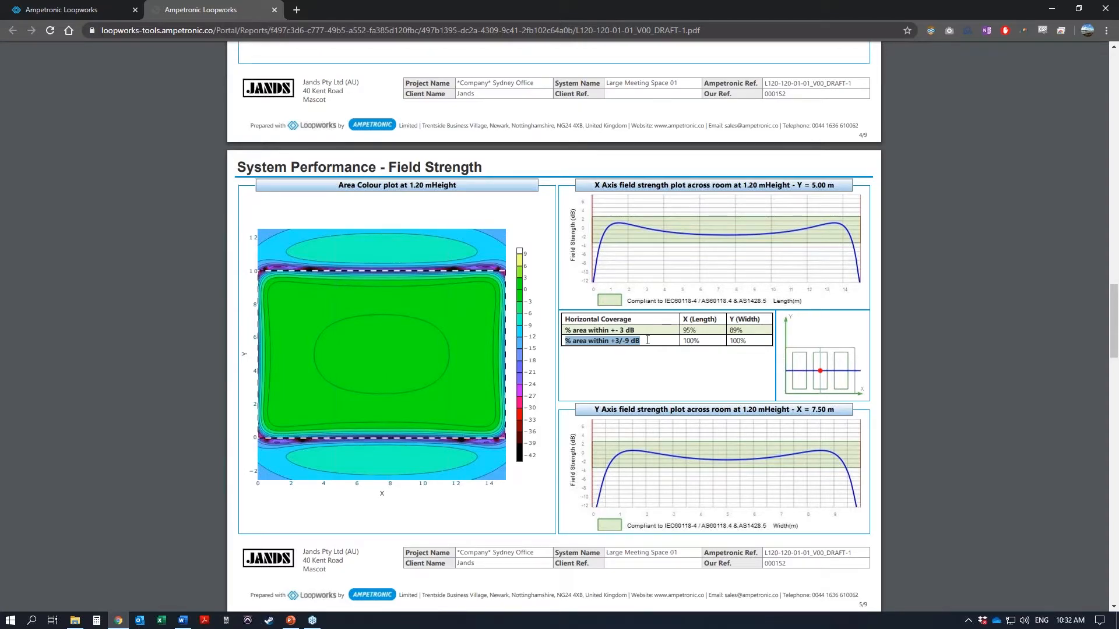
pyautogui.click(704, 372)
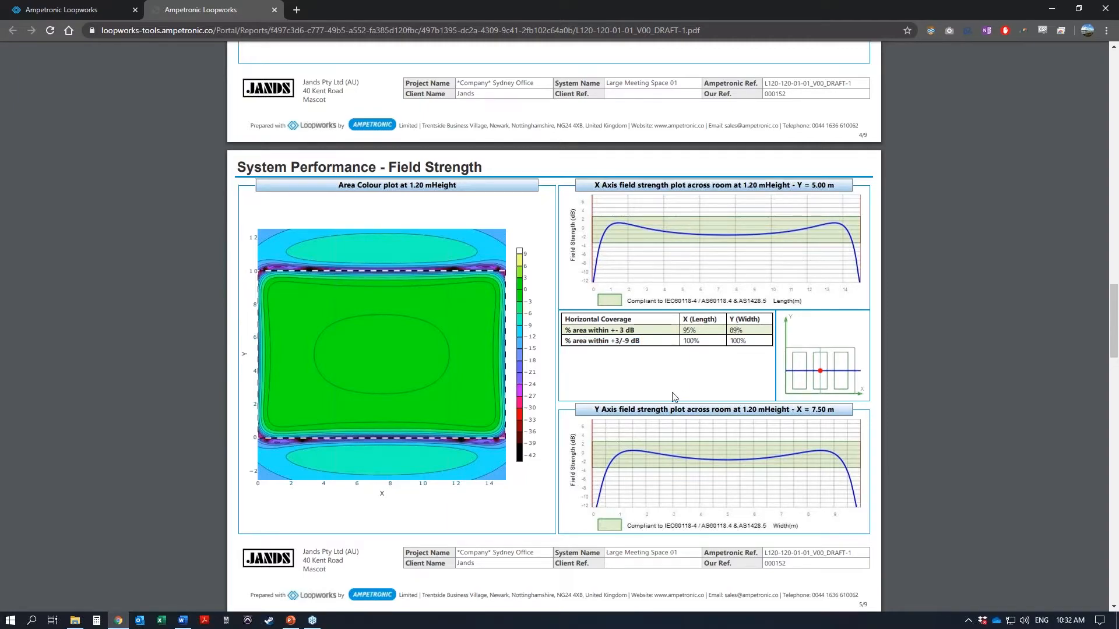
# Step: Examine the report's overspill page, including the overspill plots, the levels 2m outside the looped area and the vertical overspill performance
pyautogui.scroll(-4, 655, 396)
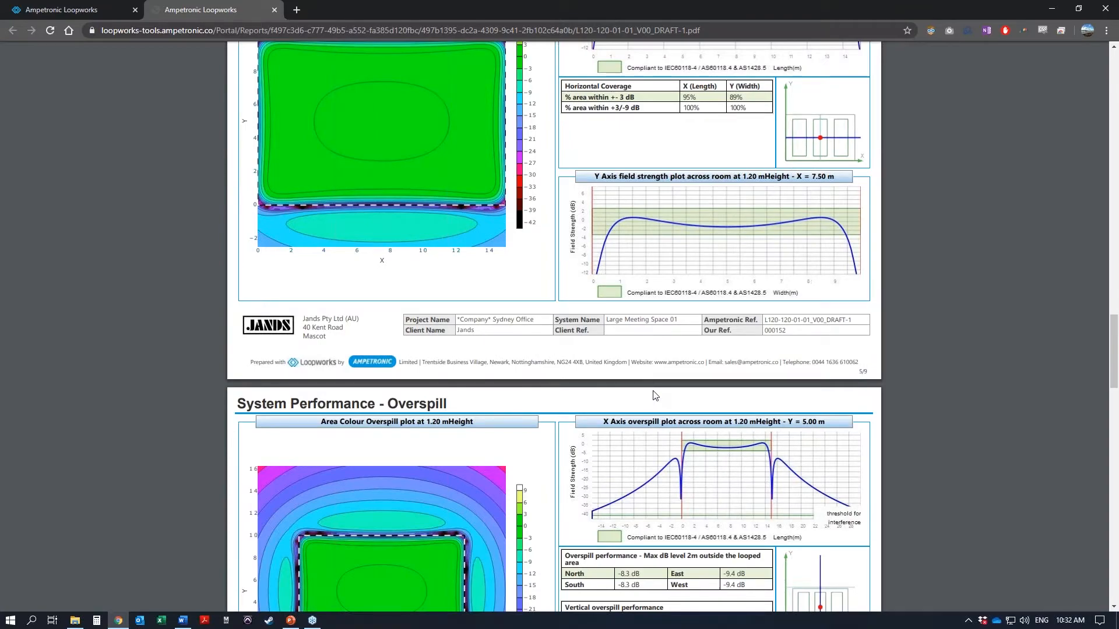
pyautogui.scroll(-5, 655, 396)
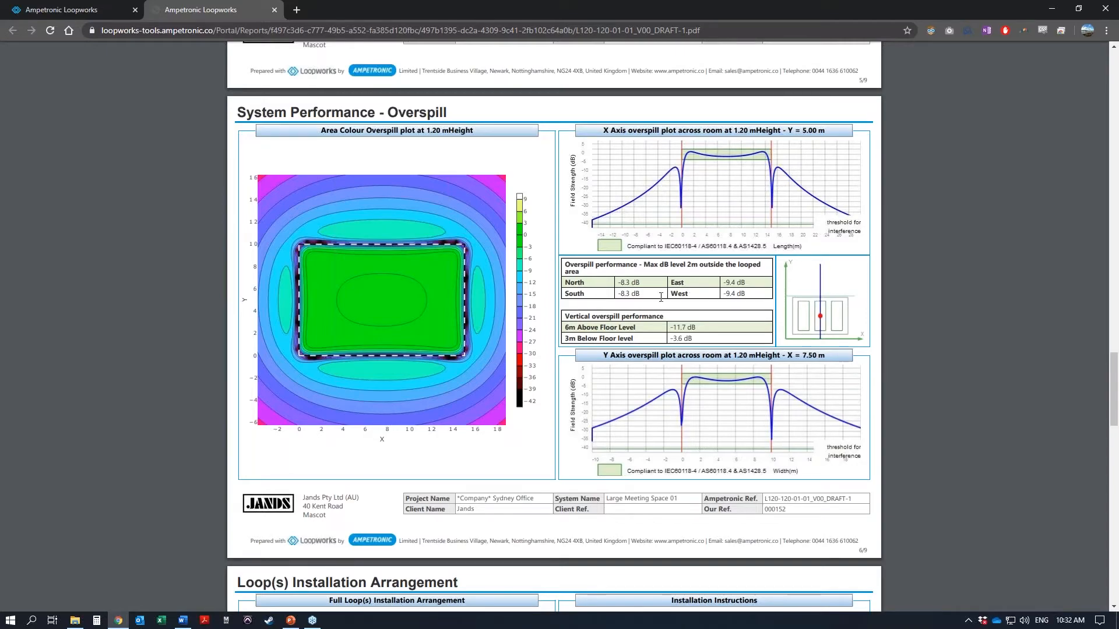
pyautogui.moveTo(640, 265); pyautogui.dragTo(757, 265)
pyautogui.click(755, 266)
pyautogui.scroll(-10, 271, 285)
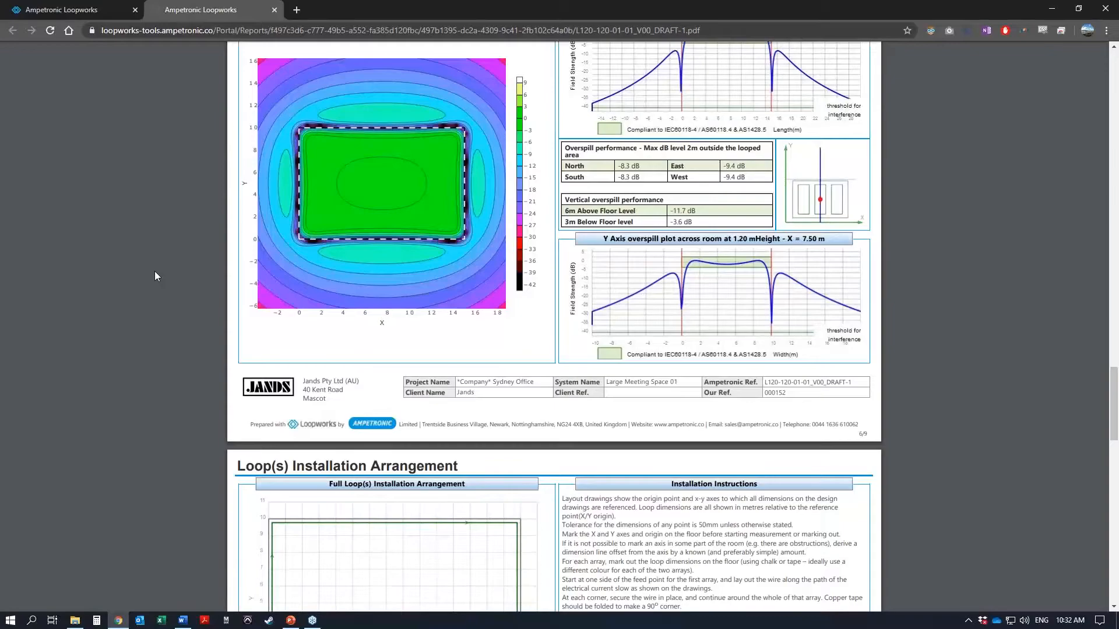
# Step: Examine the report's full loop installation arrangement drawing and read its installation instructions
pyautogui.scroll(3, 133, 232)
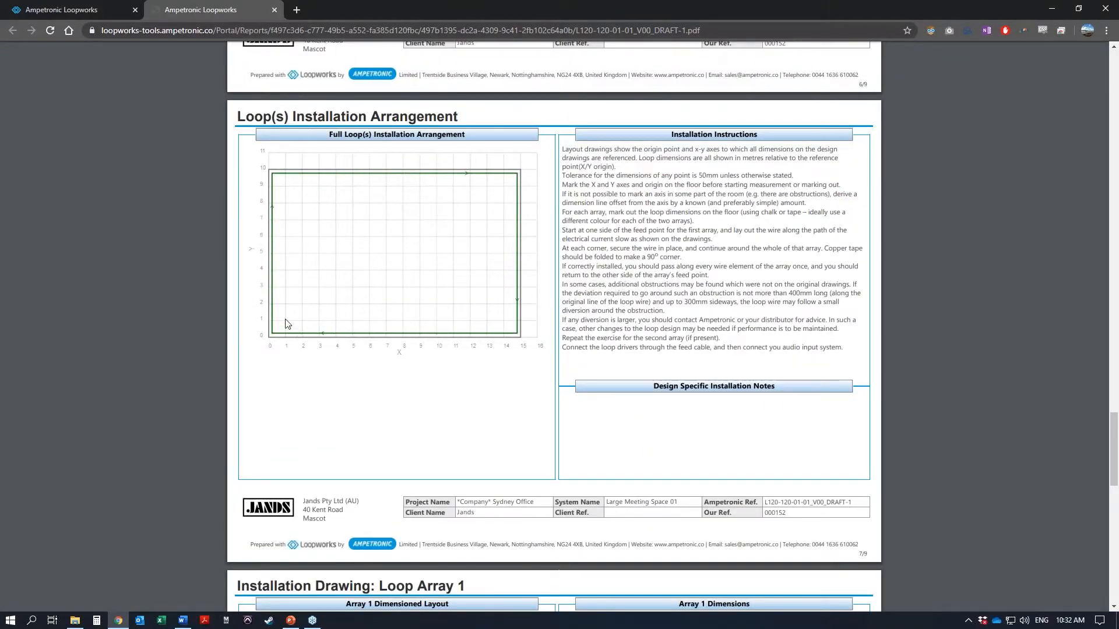
pyautogui.scroll(-1, 302, 201)
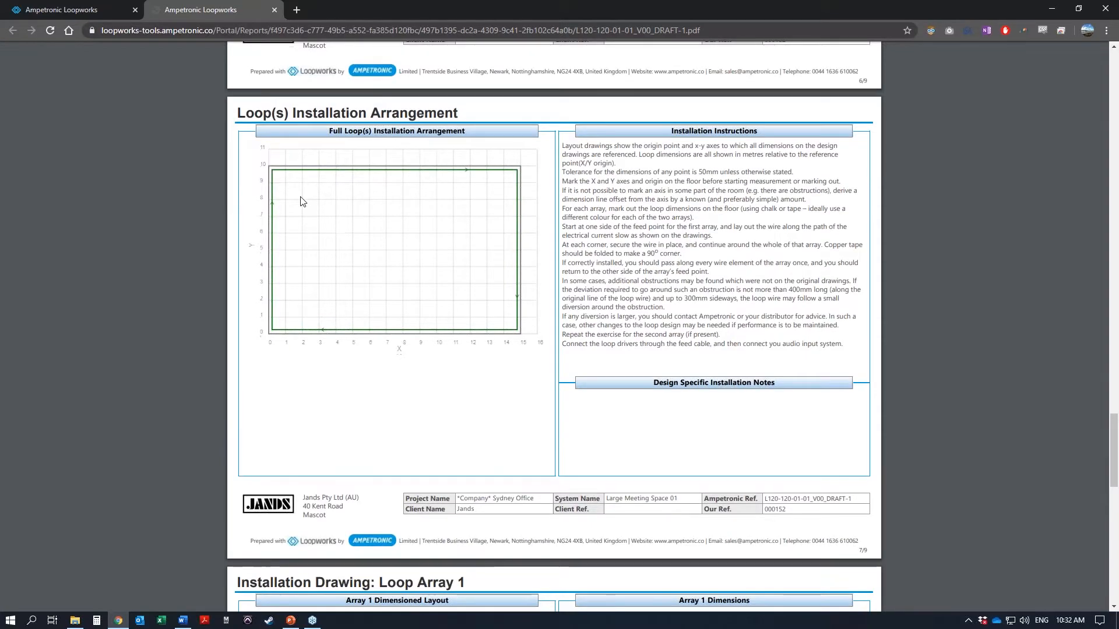
pyautogui.scroll(-3, 302, 198)
pyautogui.scroll(5, 302, 198)
pyautogui.moveTo(561, 149); pyautogui.dragTo(843, 350)
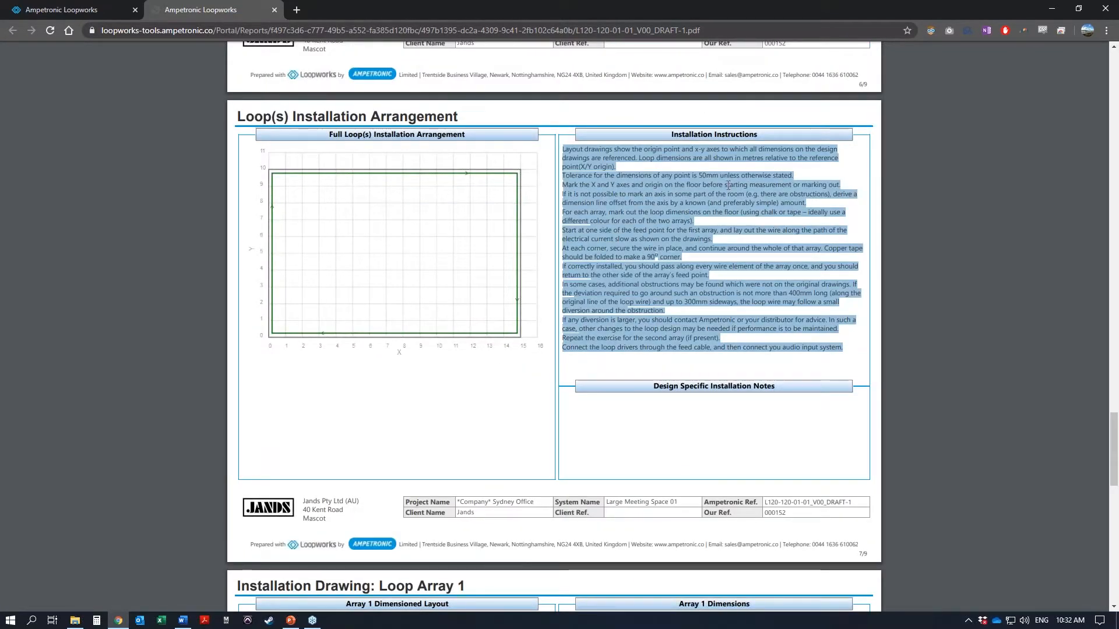
pyautogui.click(550, 283)
# Step: Examine the Loop Array 1 dimensioned layout and dimensions table, and the electrical connections page at the end of the report
pyautogui.scroll(-1, 393, 341)
pyautogui.scroll(-5, 394, 340)
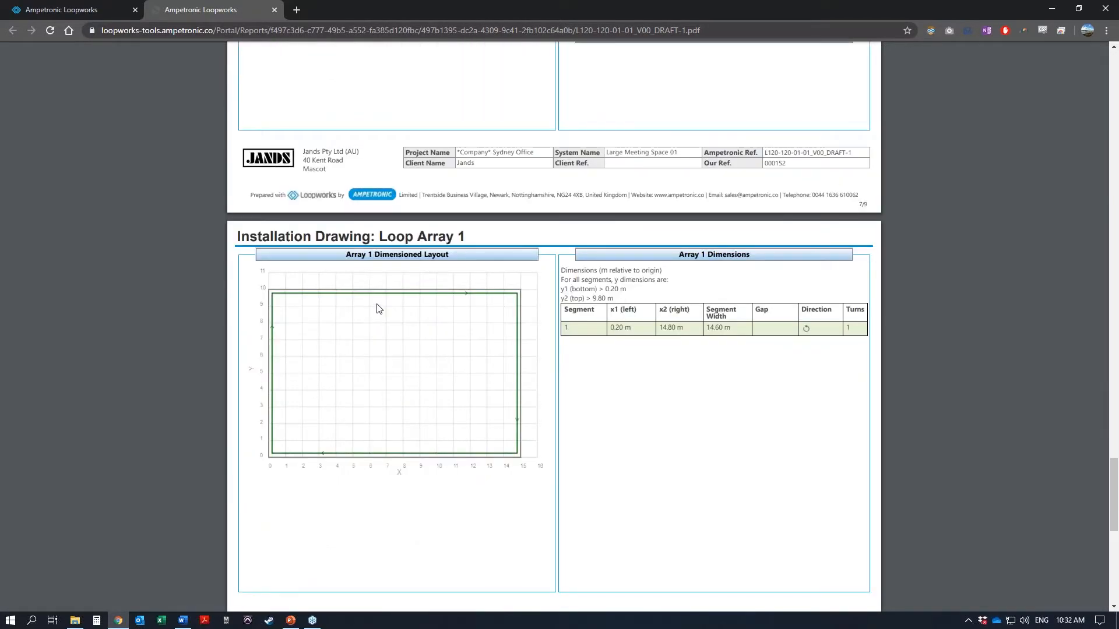
pyautogui.scroll(-1, 446, 267)
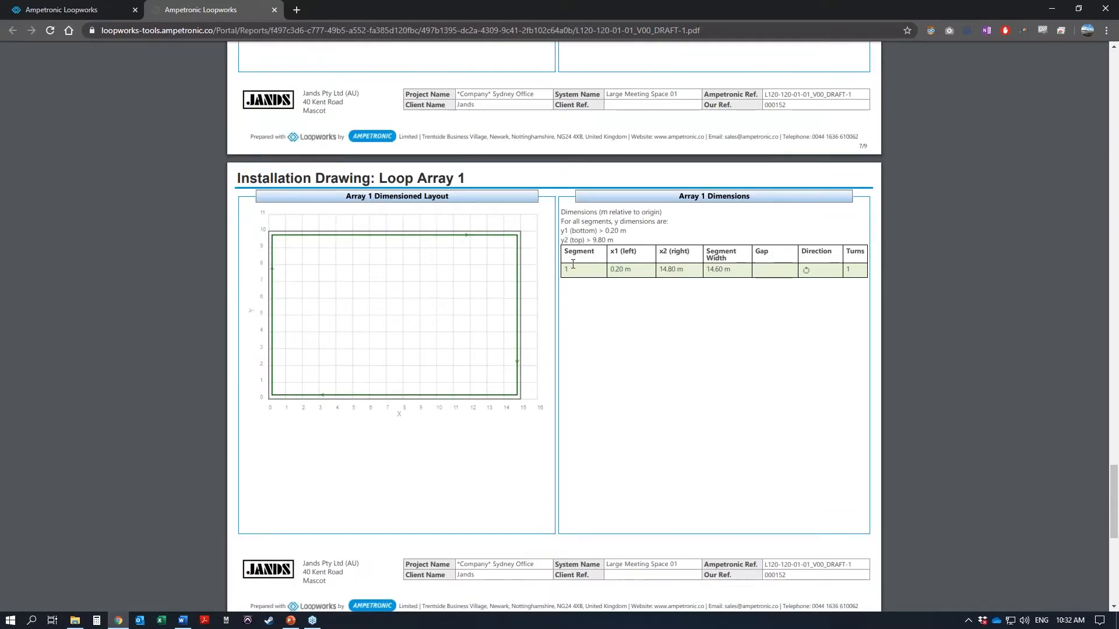
pyautogui.scroll(-8, 635, 274)
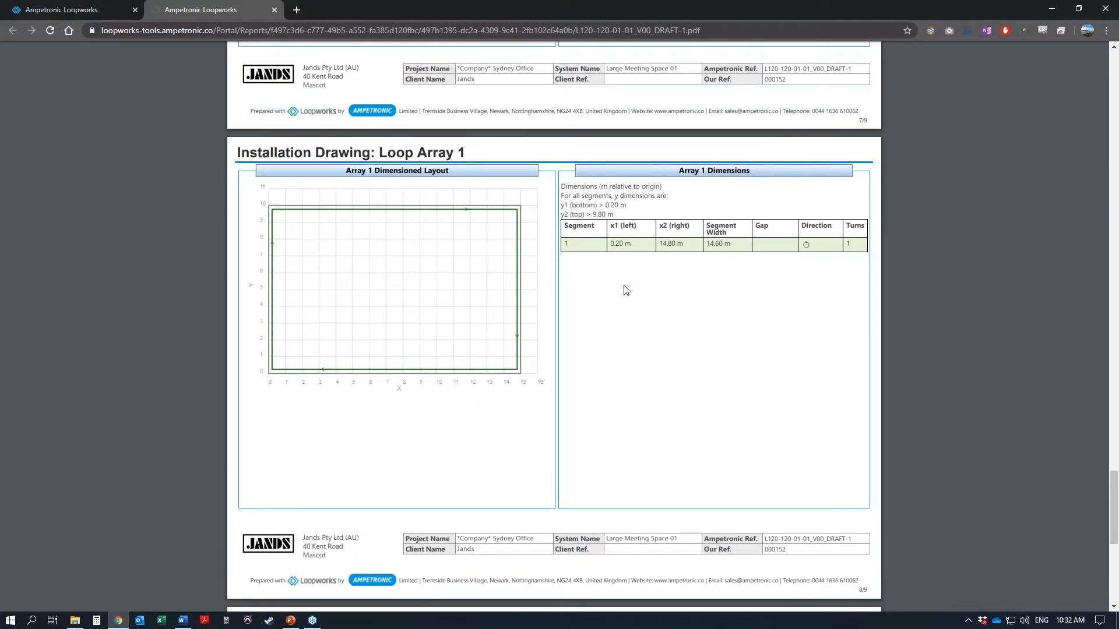
pyautogui.scroll(-1, 624, 278)
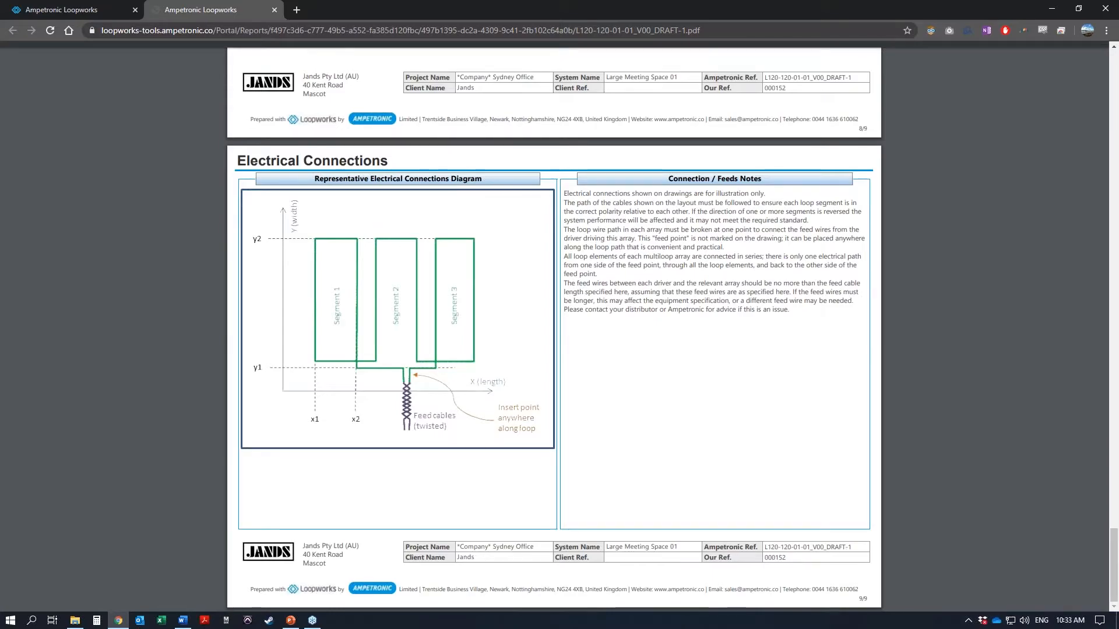
# Step: Close the report and return through the project summary to the Large Meeting Space 01 system
pyautogui.click(274, 10)
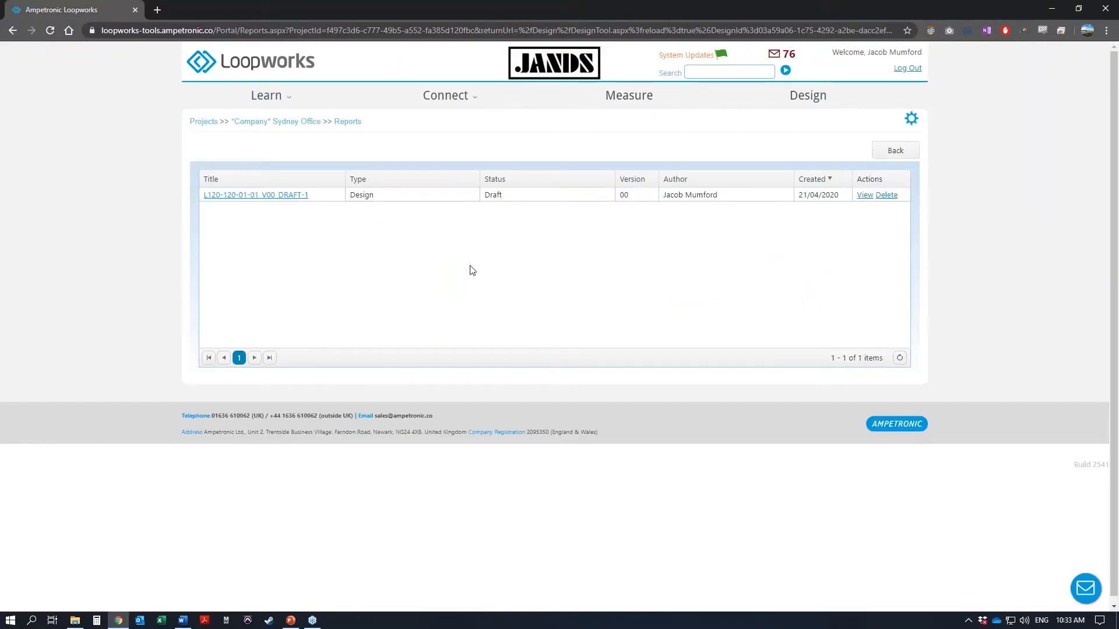
pyautogui.click(343, 122)
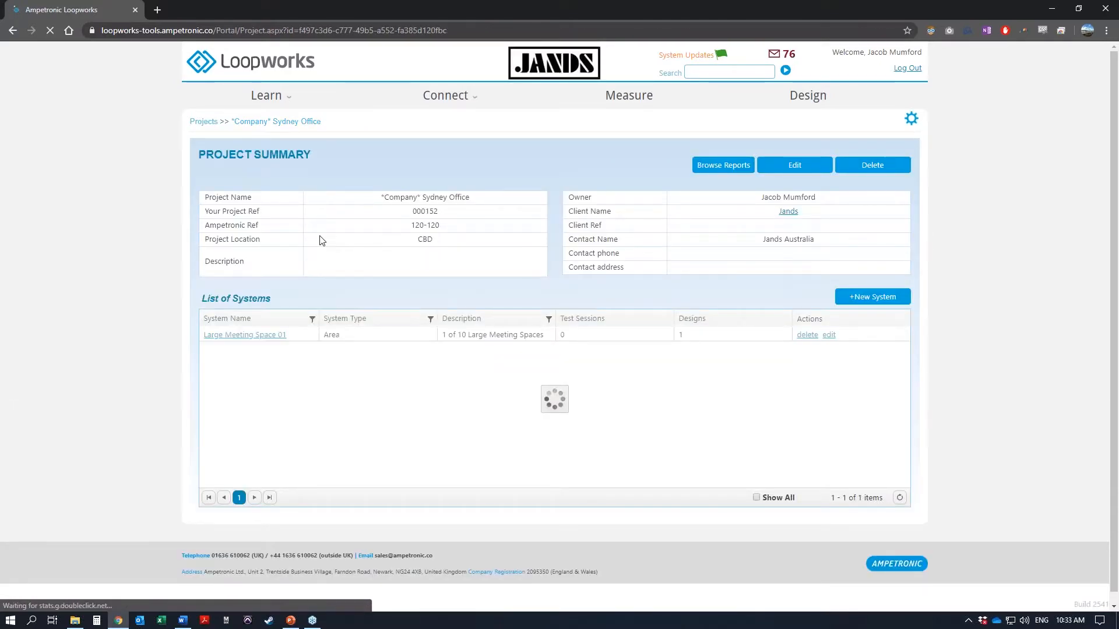
pyautogui.click(267, 334)
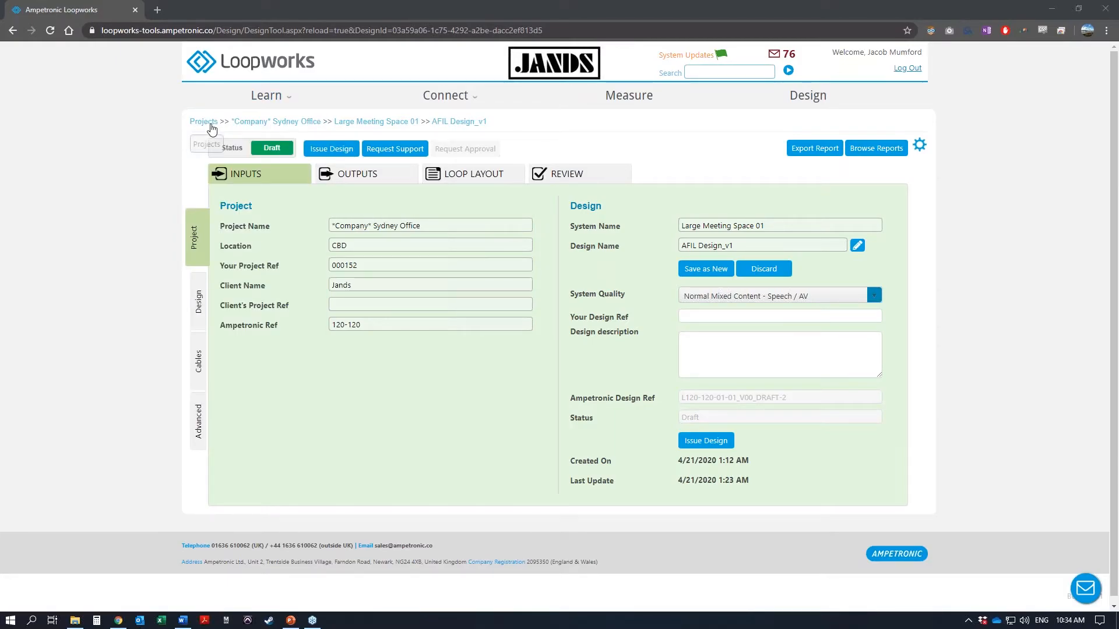
# Step: Go to the projects overview, view the measurement sessions of own projects, and return to the project list
pyautogui.click(204, 122)
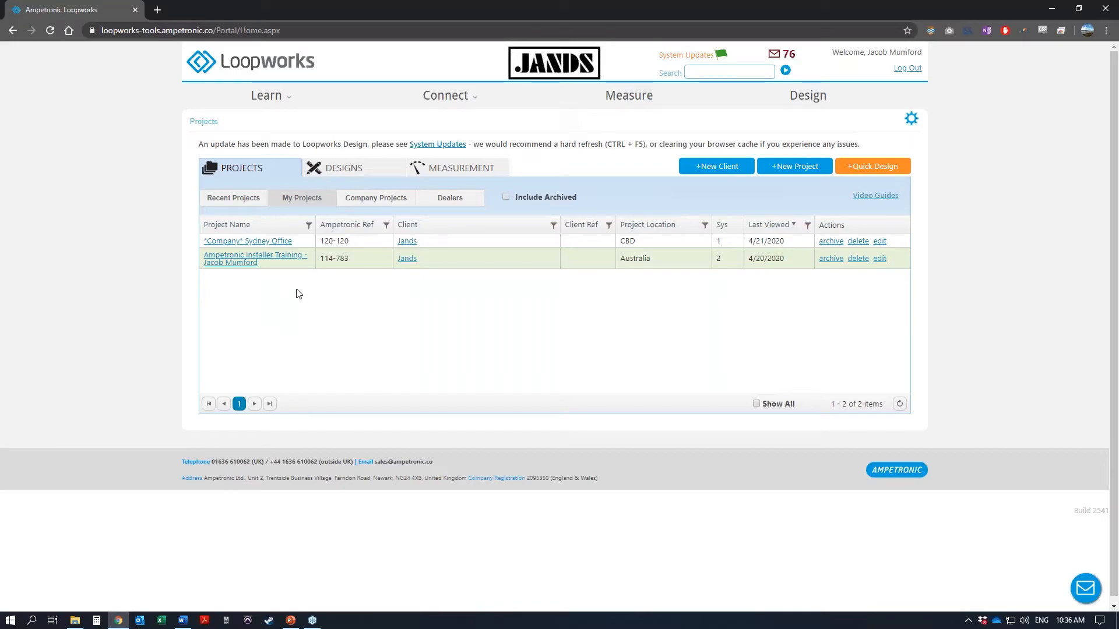
pyautogui.click(432, 168)
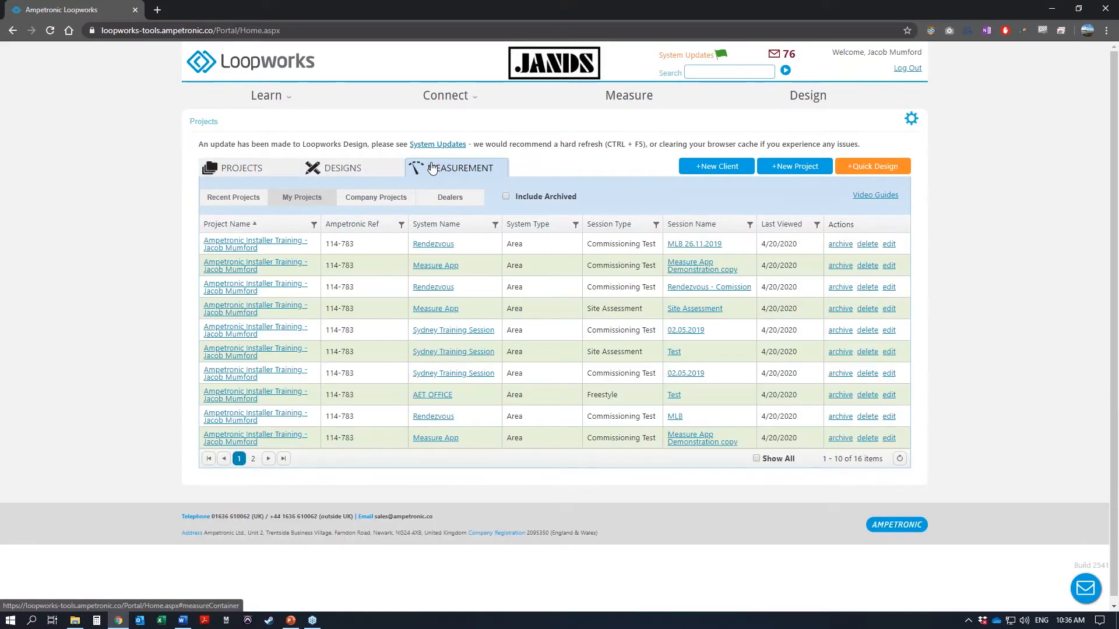
pyautogui.click(307, 198)
pyautogui.click(281, 172)
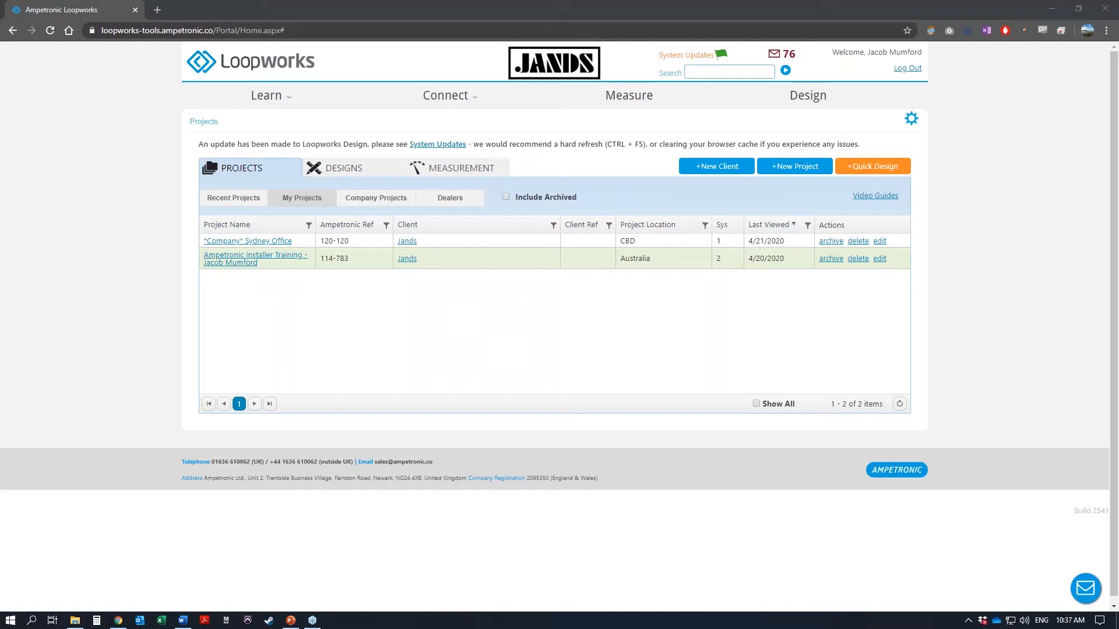
pyautogui.click(891, 4)
pyautogui.click(862, 5)
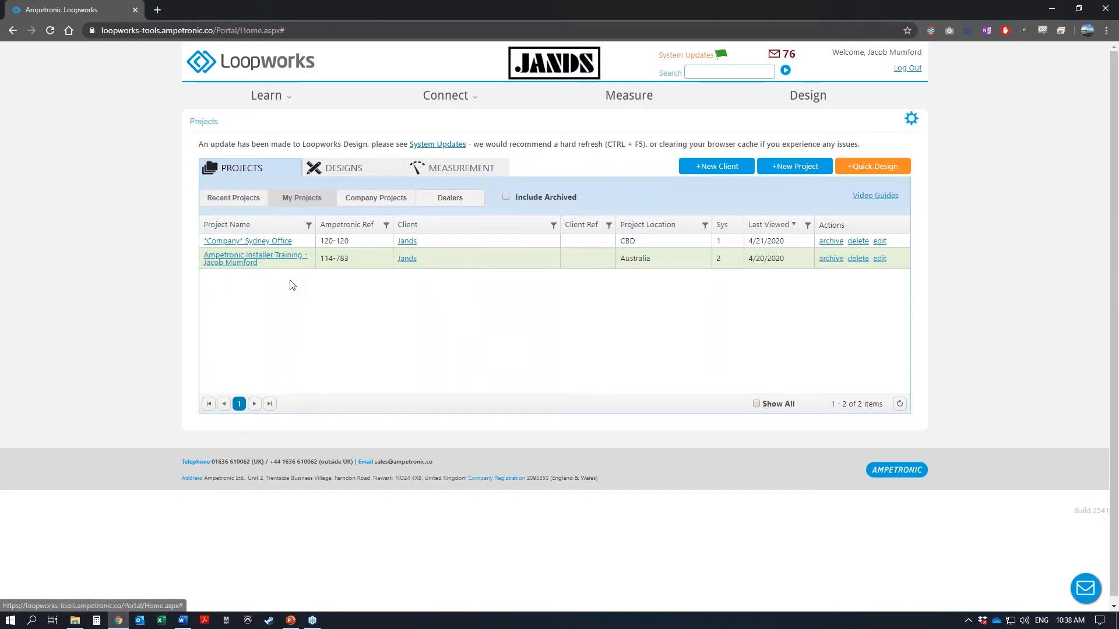
# Step: Open AFIL Design_v1 of Large Meeting Space 01 in the "Company" Sydney Office project and show its room and loop system type inputs
pyautogui.click(270, 242)
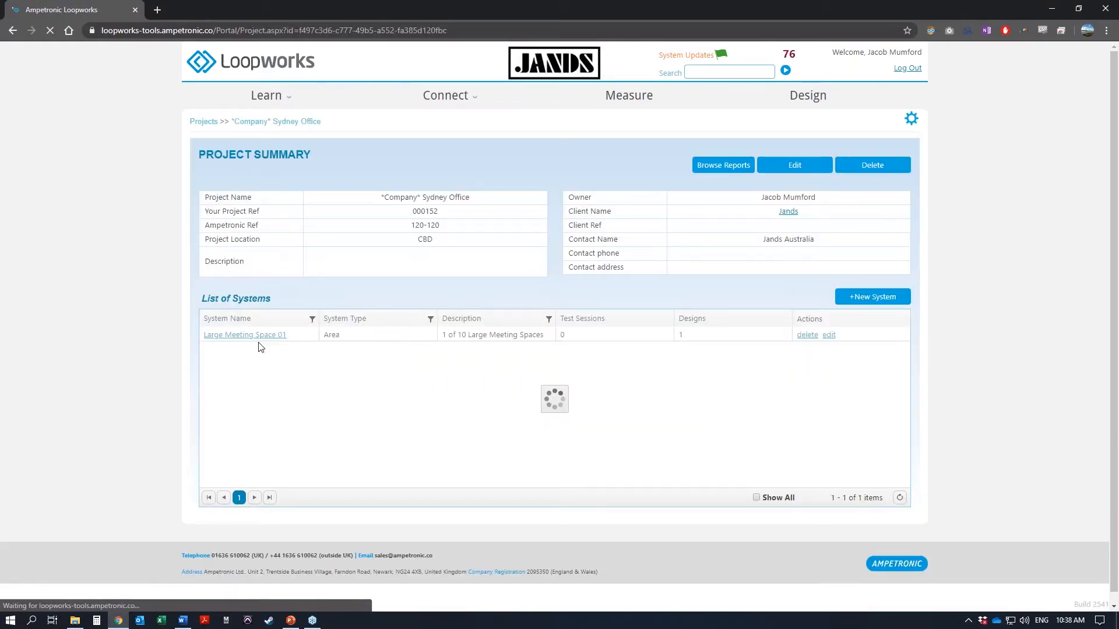
pyautogui.click(259, 339)
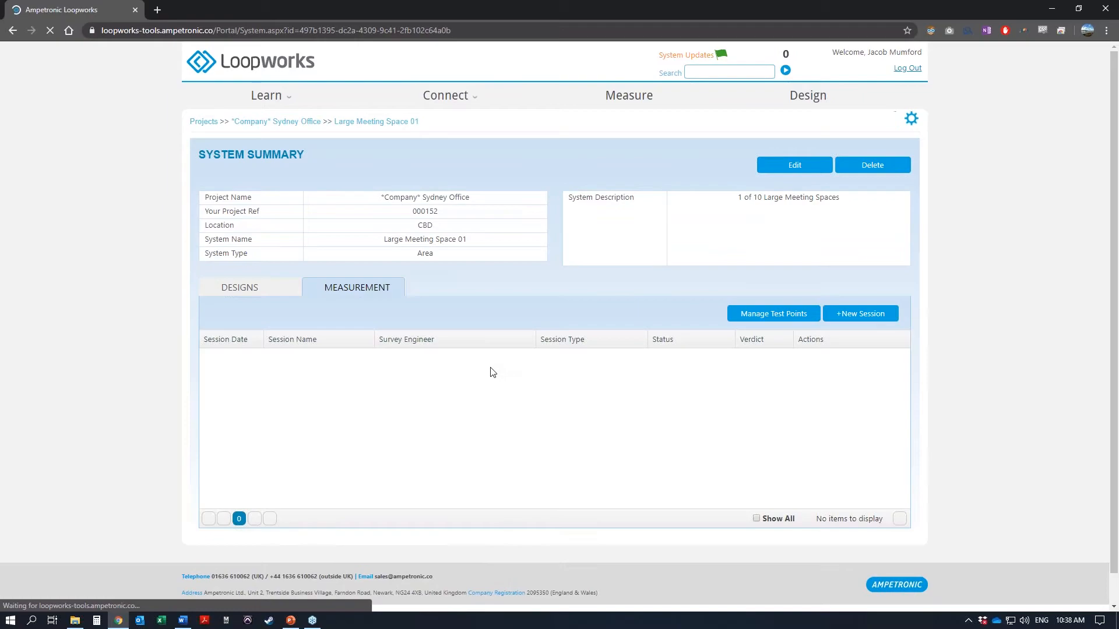
pyautogui.click(236, 287)
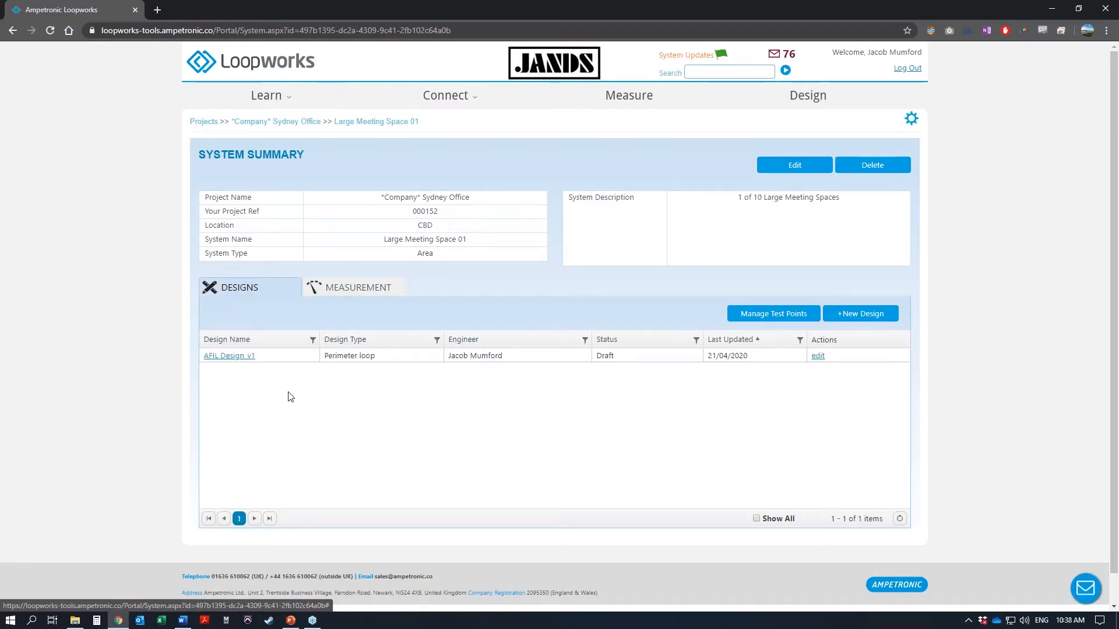
pyautogui.click(245, 358)
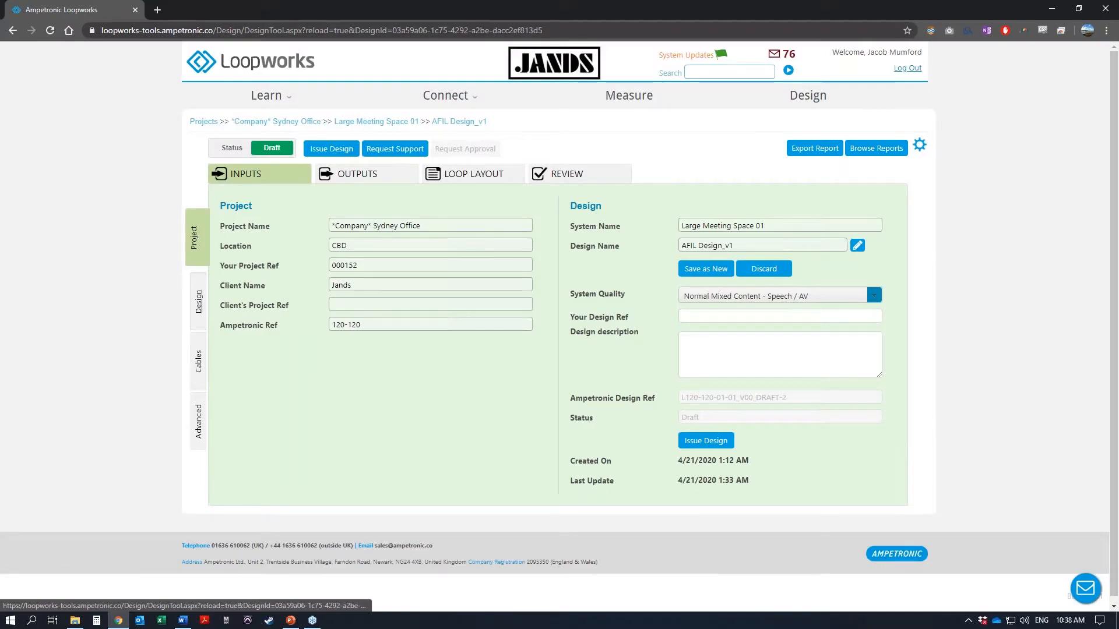
pyautogui.click(198, 301)
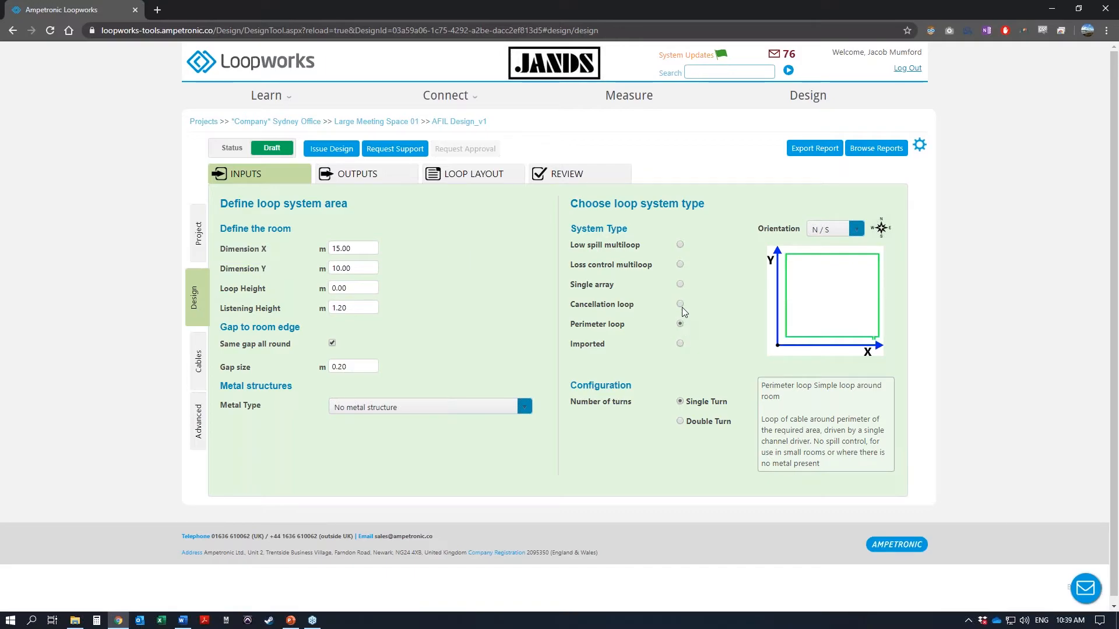
# Step: Set the system type to Loss control multiloop with the No overlap configuration and the metal type to Concrete with moderate reinforcement
pyautogui.click(680, 264)
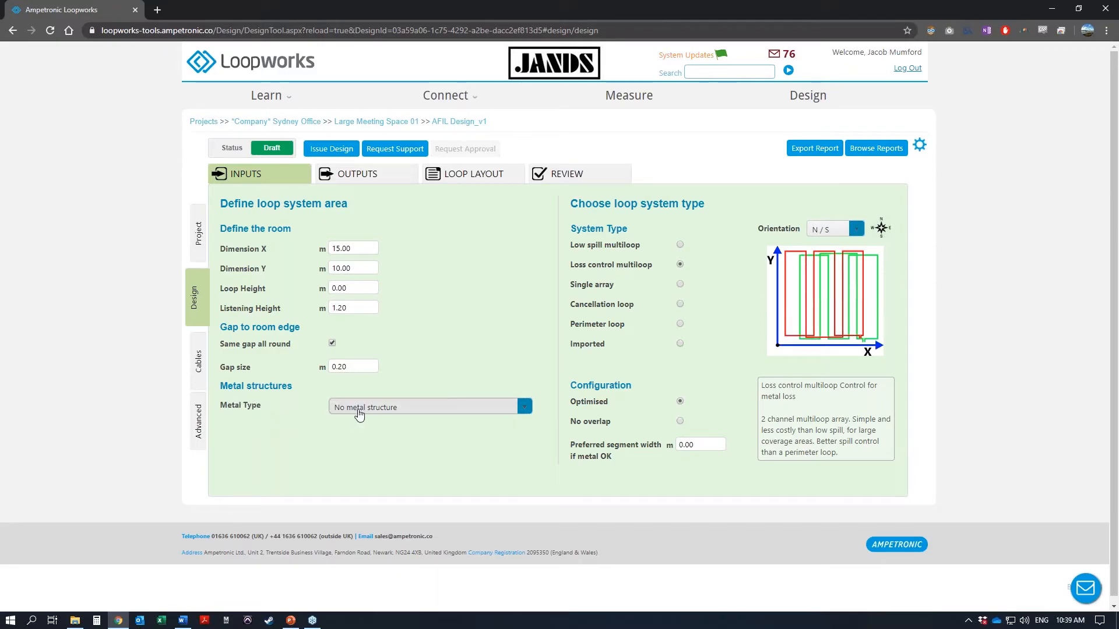
pyautogui.click(438, 408)
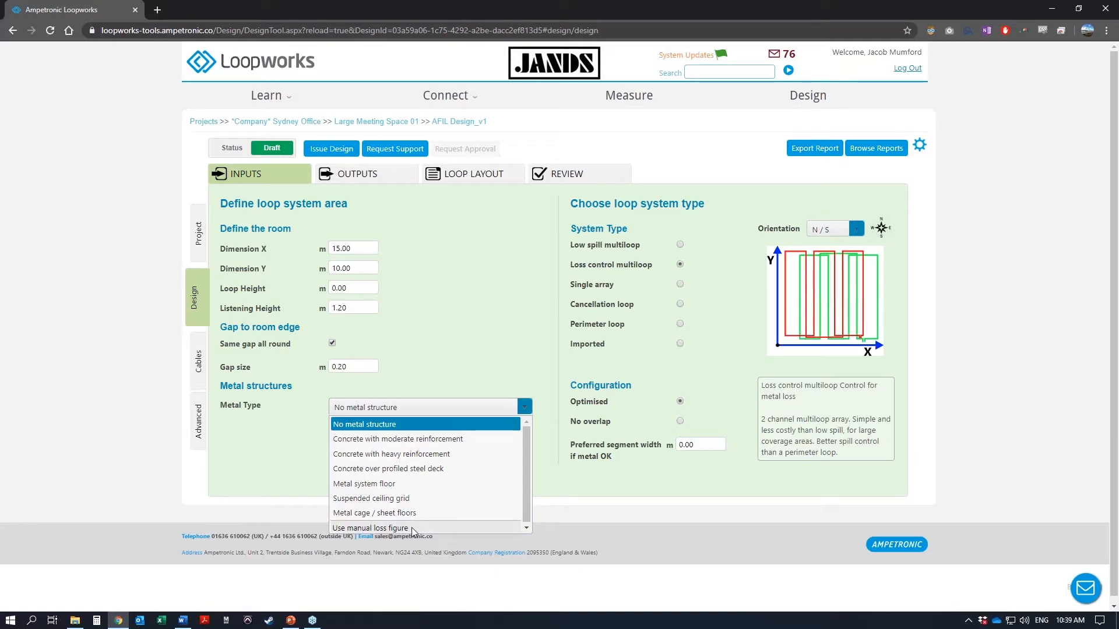
pyautogui.click(463, 438)
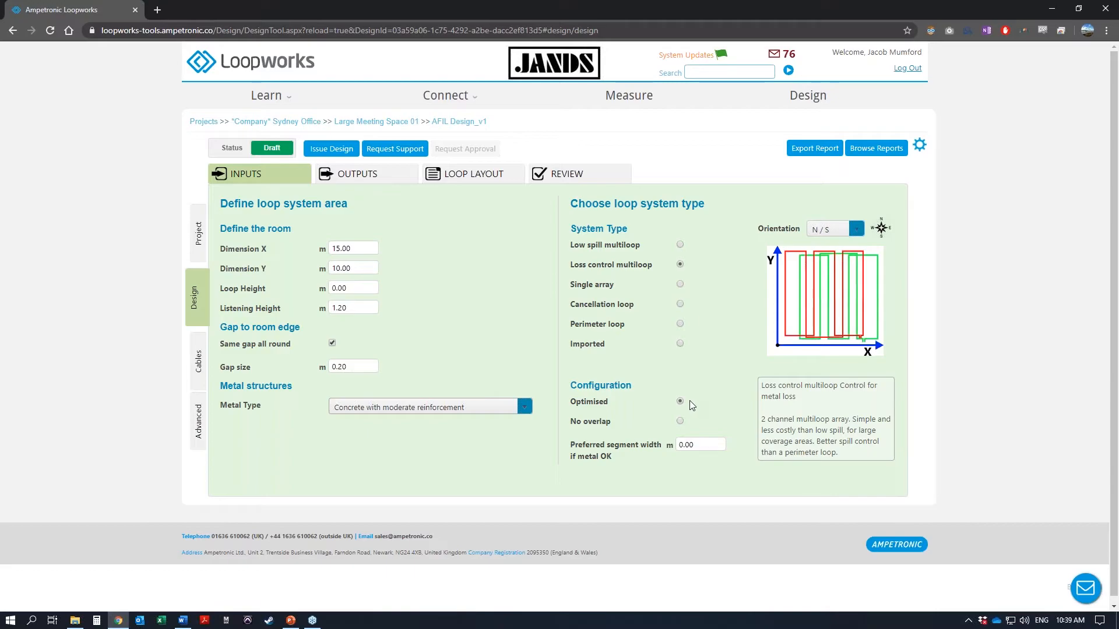
pyautogui.click(680, 421)
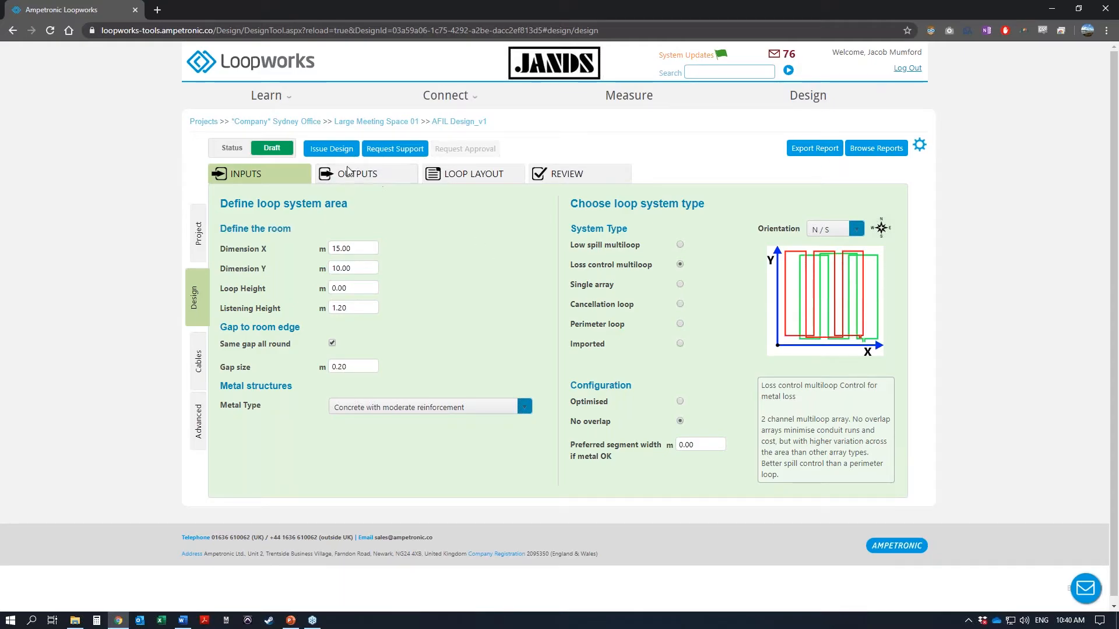
pyautogui.click(702, 444)
pyautogui.moveTo(702, 444); pyautogui.dragTo(653, 444)
pyautogui.click(746, 429)
pyautogui.doubleClick(707, 443)
pyautogui.click(724, 421)
pyautogui.moveTo(708, 445); pyautogui.dragTo(595, 449)
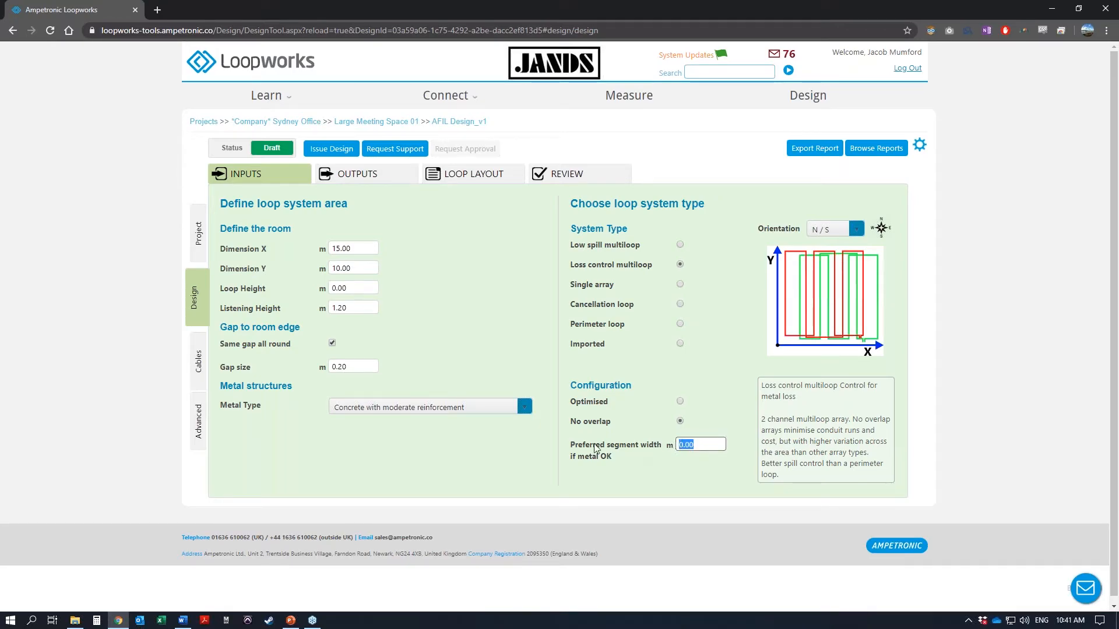
pyautogui.click(626, 464)
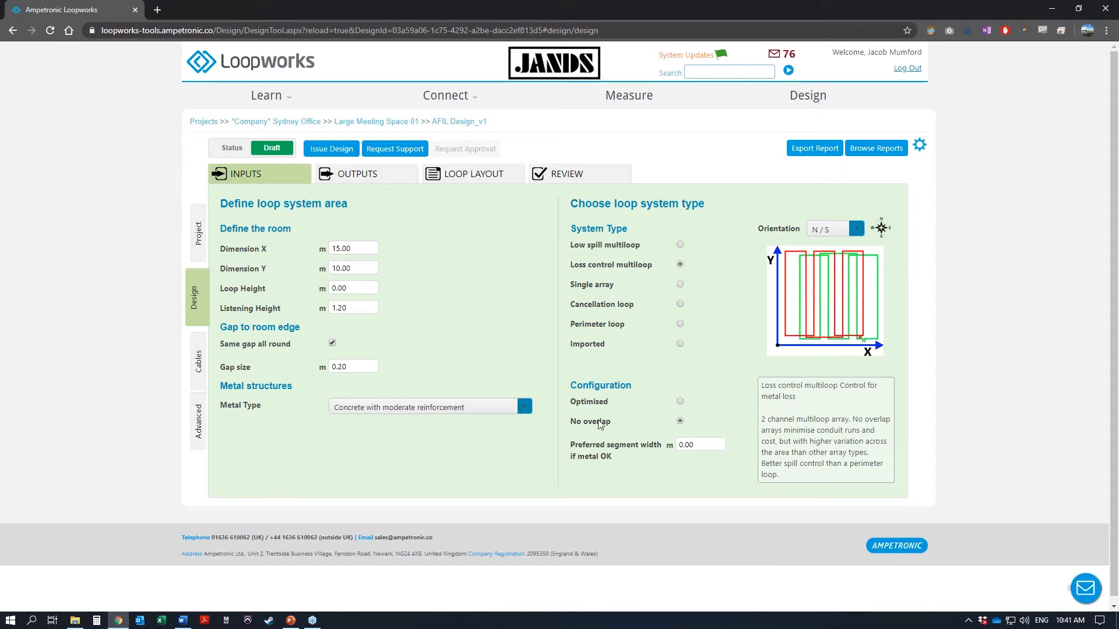
# Step: Review the loop and feeder cable inputs, and examine the suggested driver, loop layout data and advice in the outputs overview
pyautogui.click(197, 358)
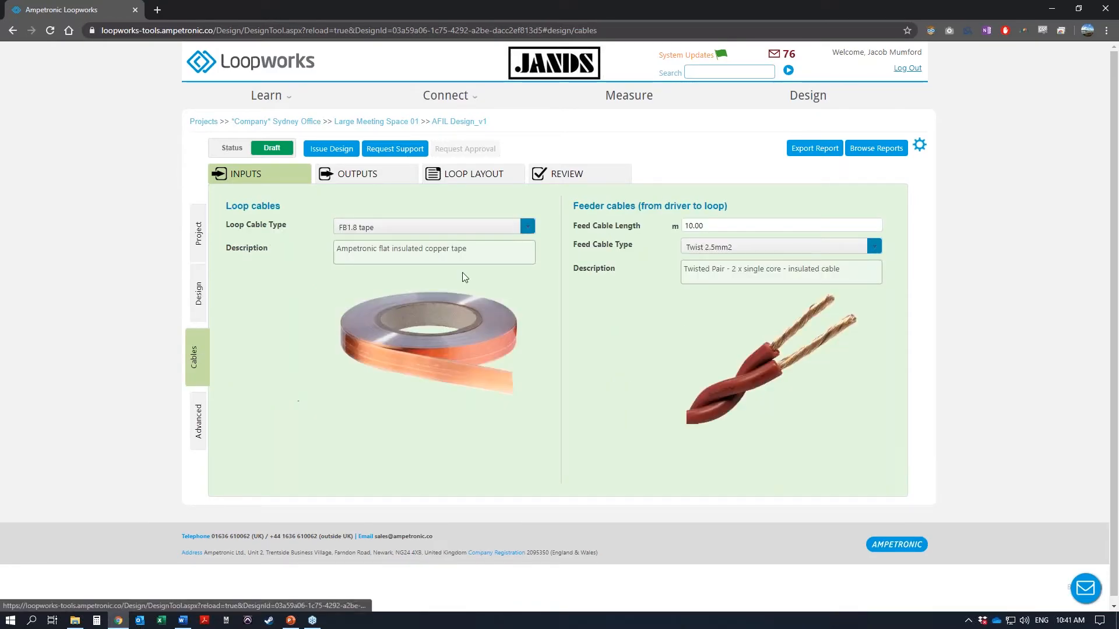
pyautogui.click(367, 177)
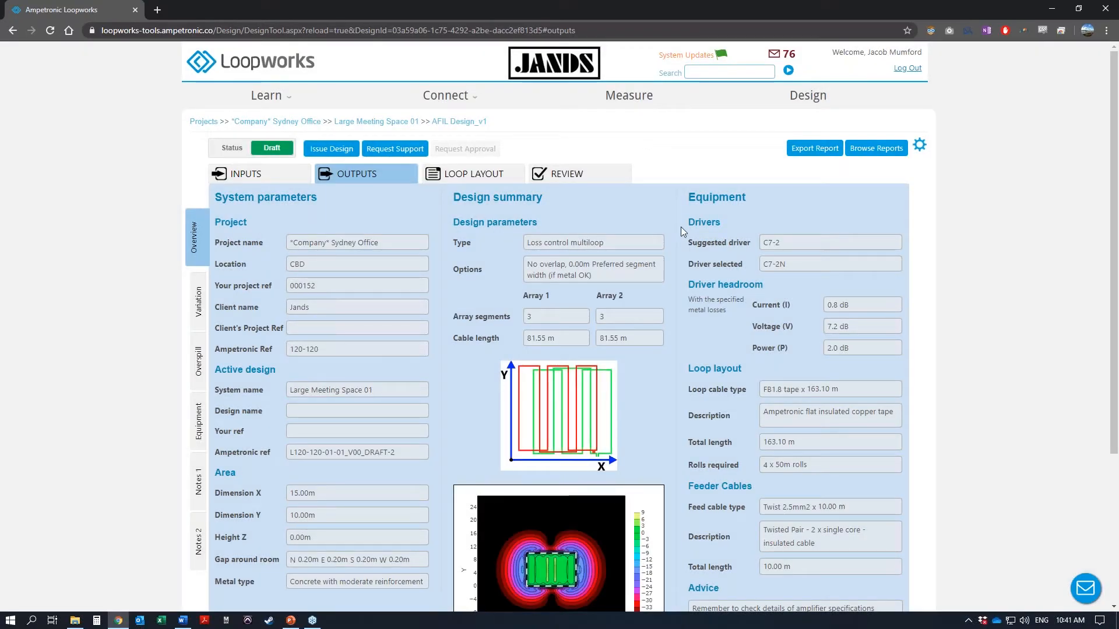
pyautogui.doubleClick(778, 242)
pyautogui.click(789, 242)
pyautogui.scroll(-1, 546, 263)
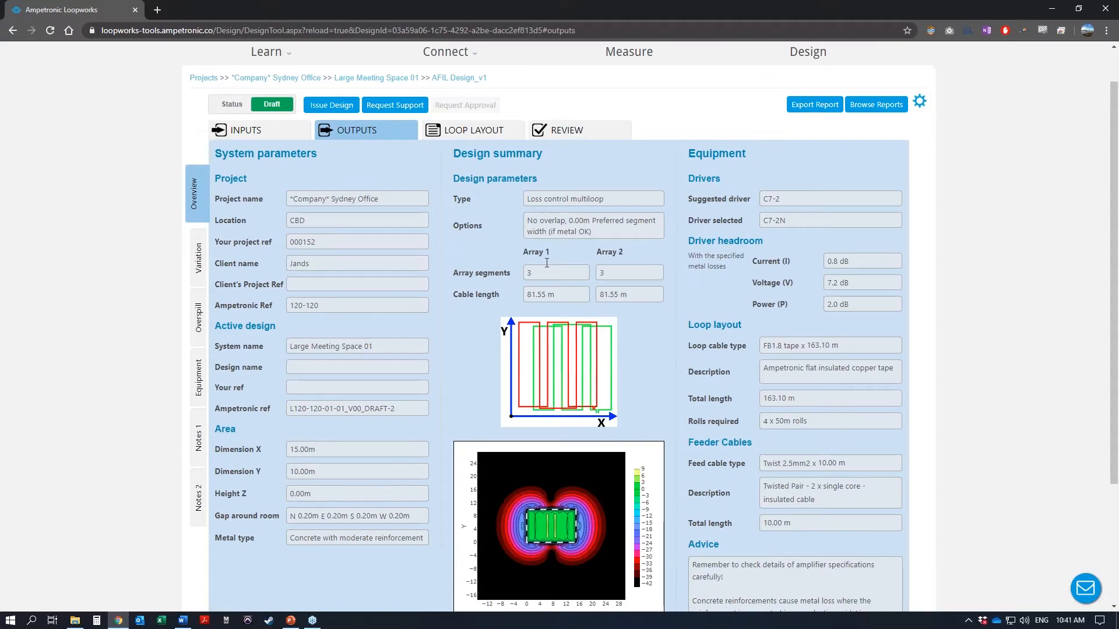
pyautogui.scroll(-1, 668, 383)
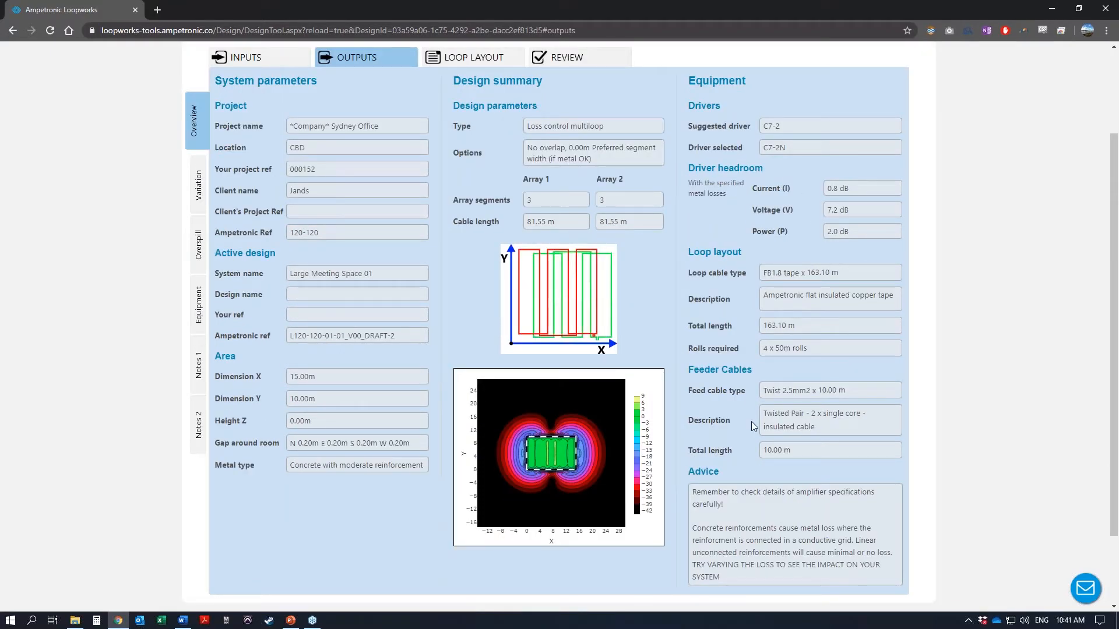
pyautogui.scroll(1, 730, 412)
# Step: Examine the field strength variation plots and set the manual driver current adjustment to 0 dB
pyautogui.click(198, 242)
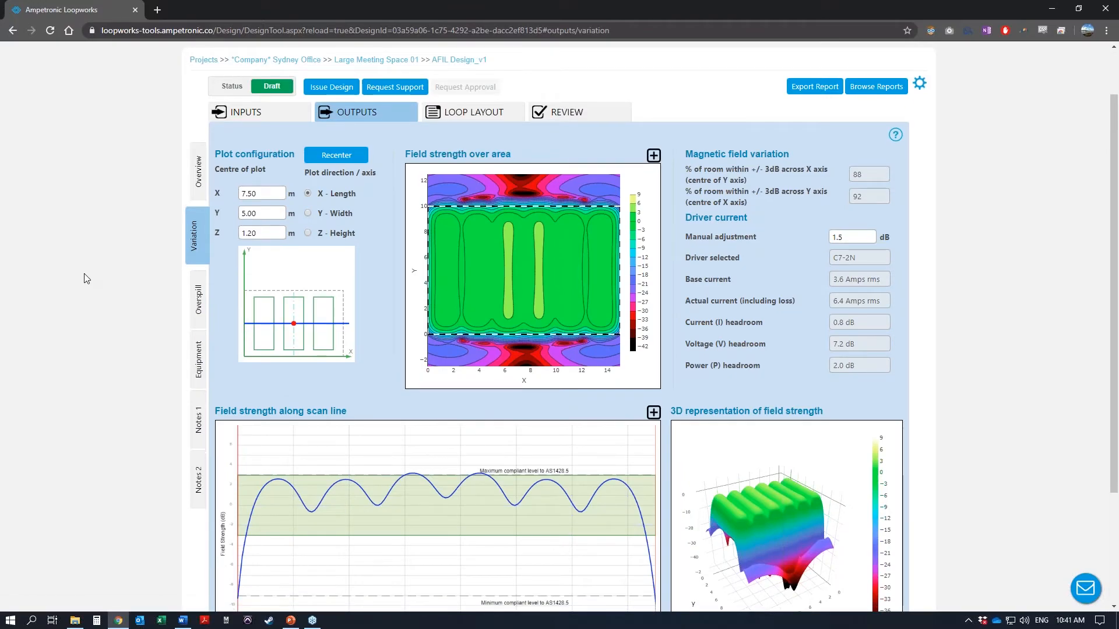
pyautogui.scroll(-1, 116, 315)
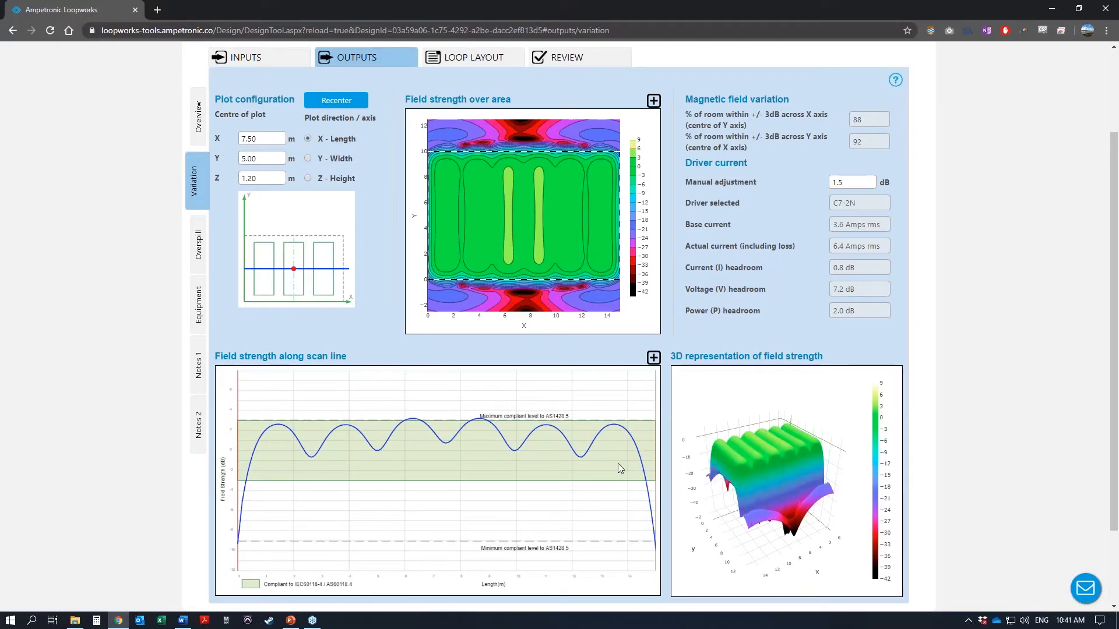
pyautogui.scroll(1, 618, 463)
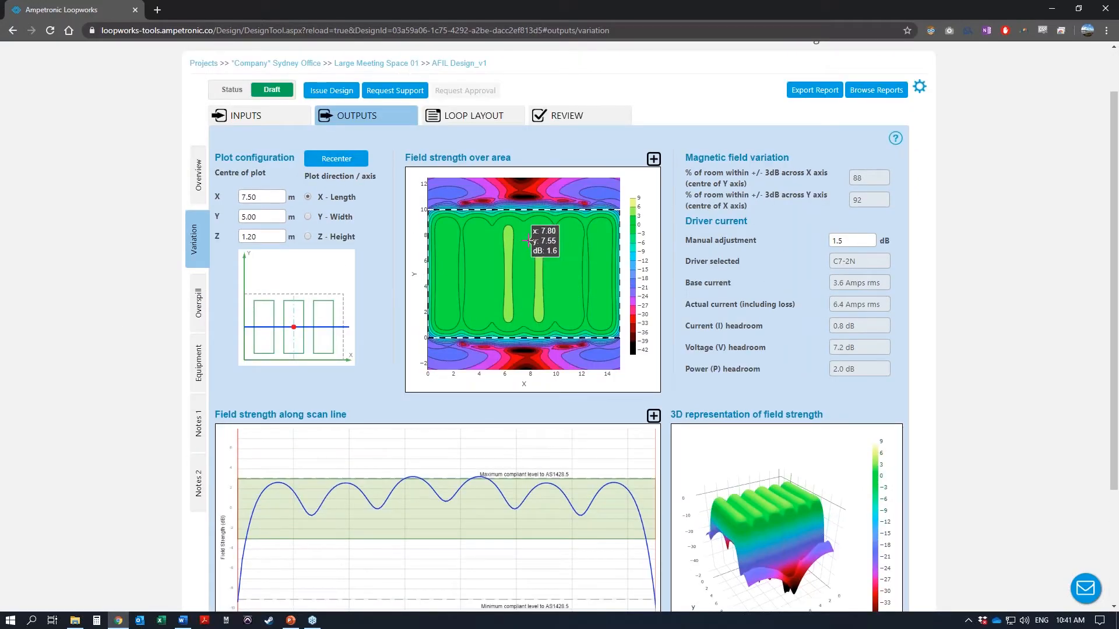
pyautogui.click(801, 248)
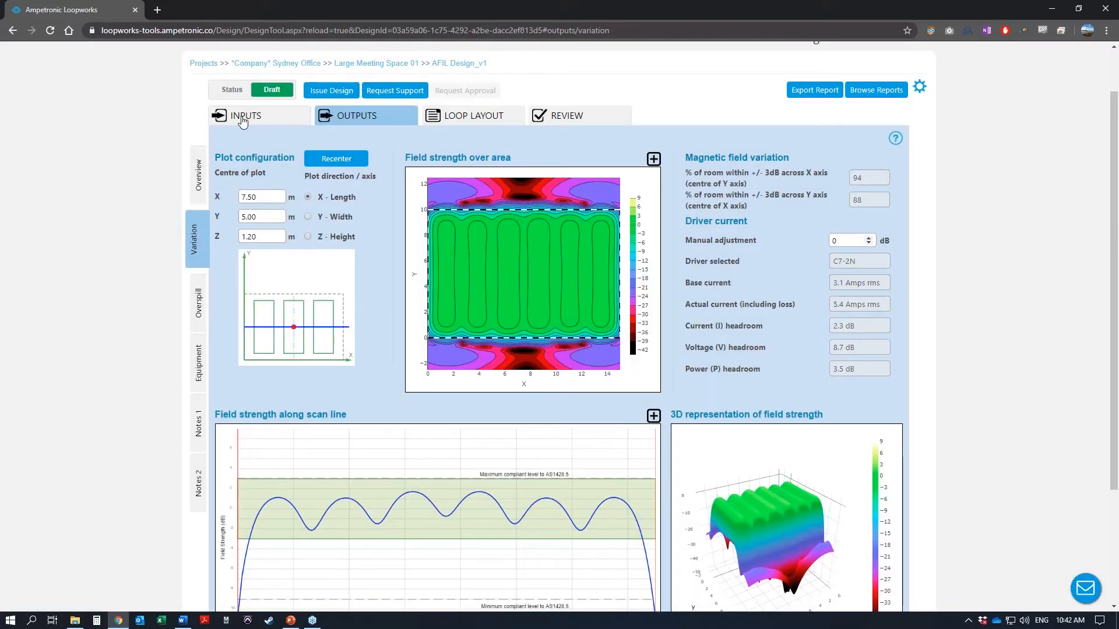
# Step: Recheck the system type and configuration inputs, and examine the variation outputs and the loop layout plot of the no-overlap design
pyautogui.click(243, 119)
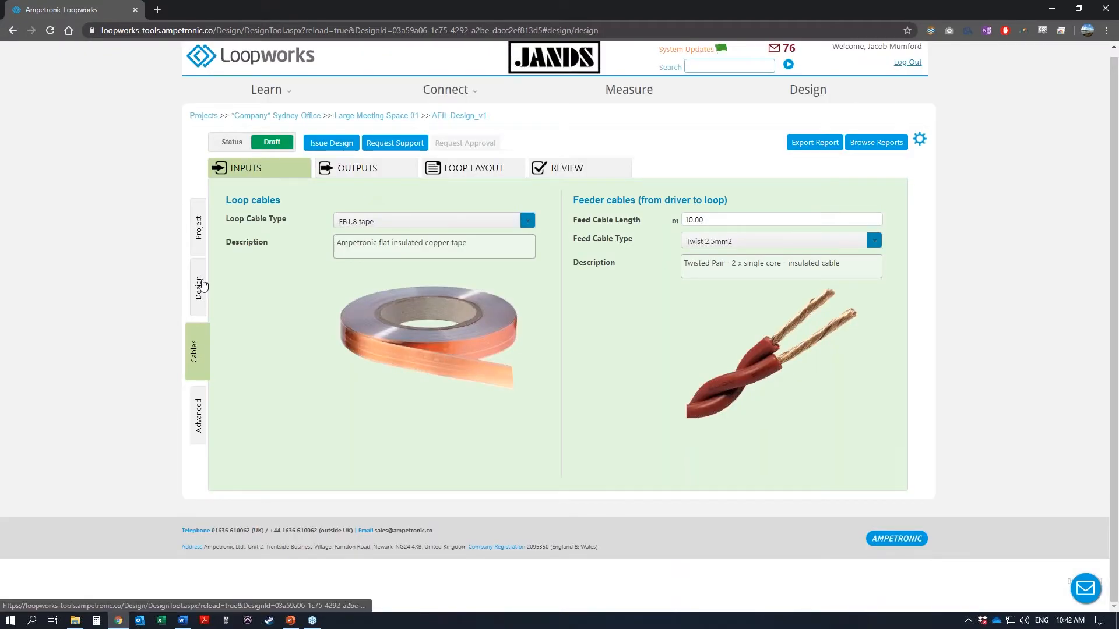
pyautogui.click(200, 285)
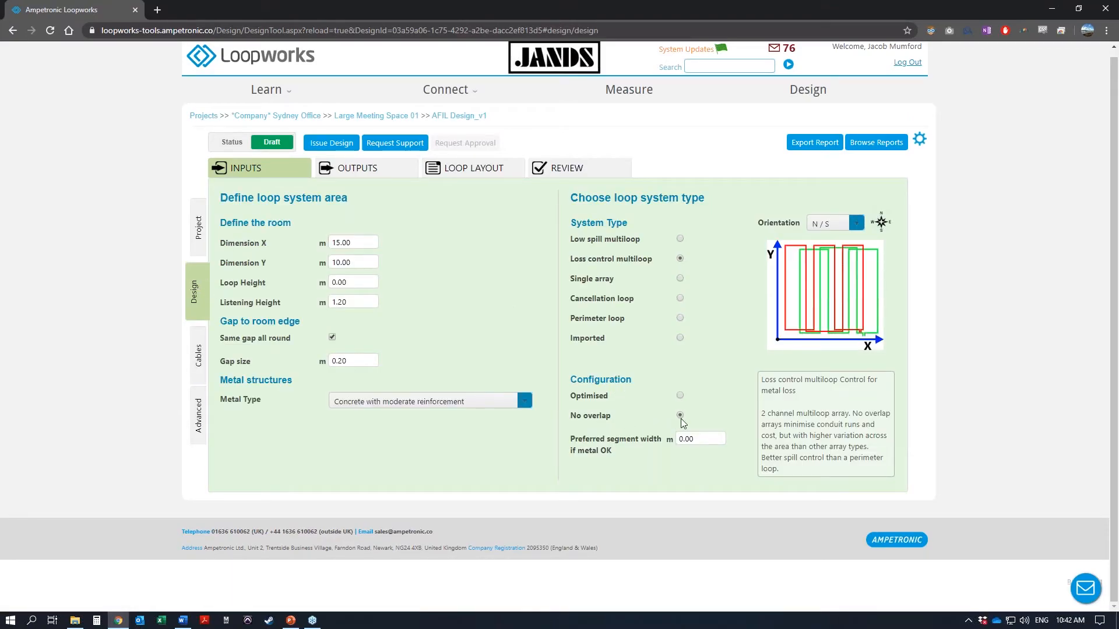
pyautogui.click(344, 169)
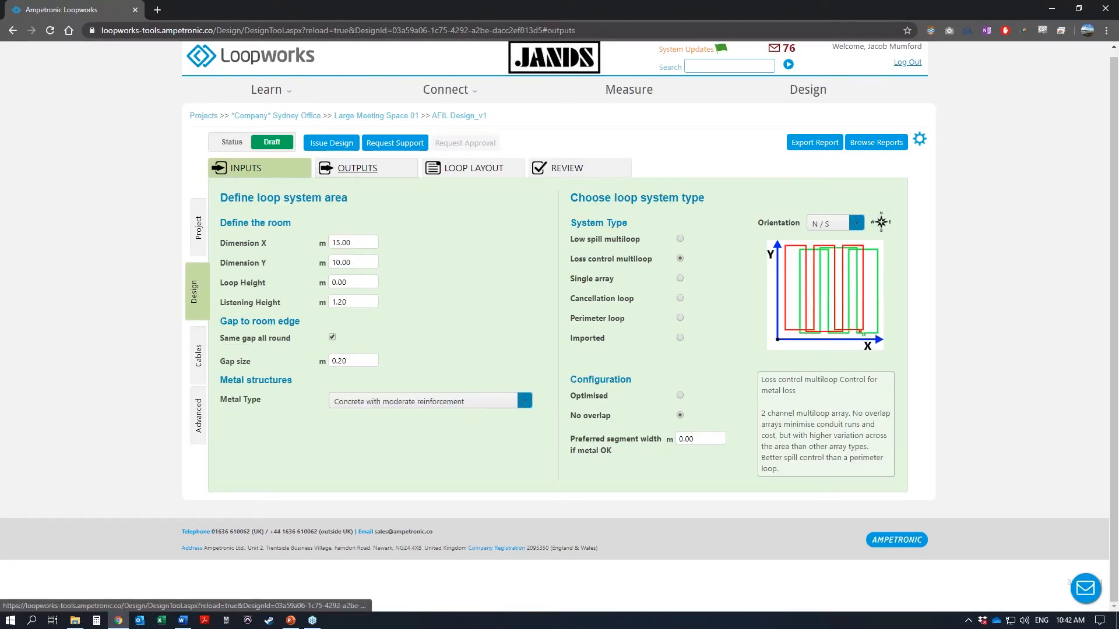
pyautogui.scroll(-2, 290, 525)
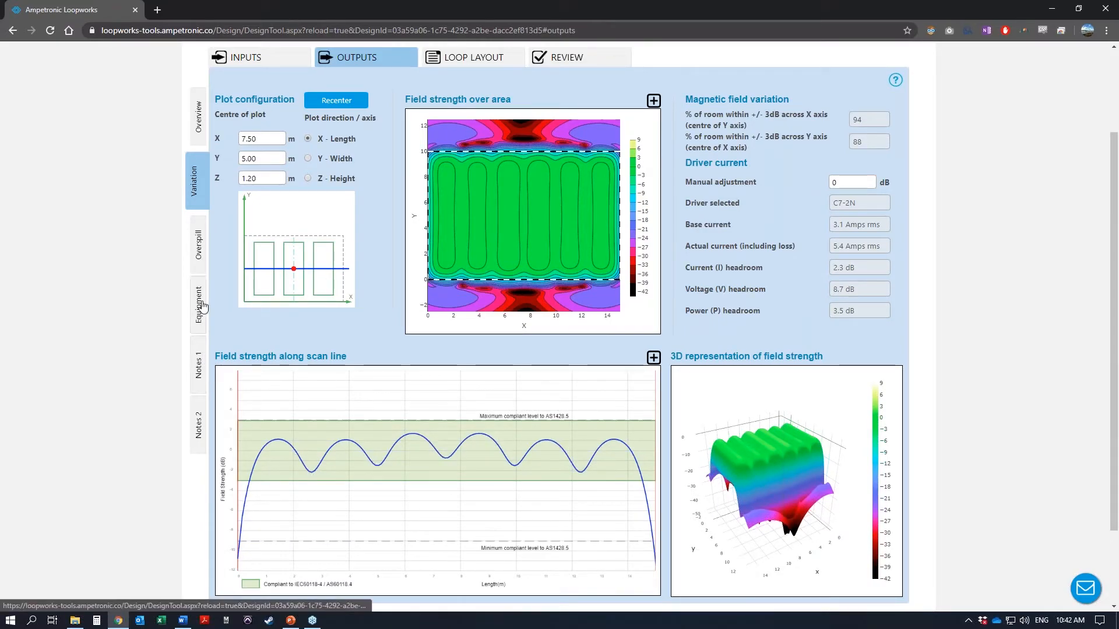
pyautogui.click(473, 59)
pyautogui.scroll(1, 376, 322)
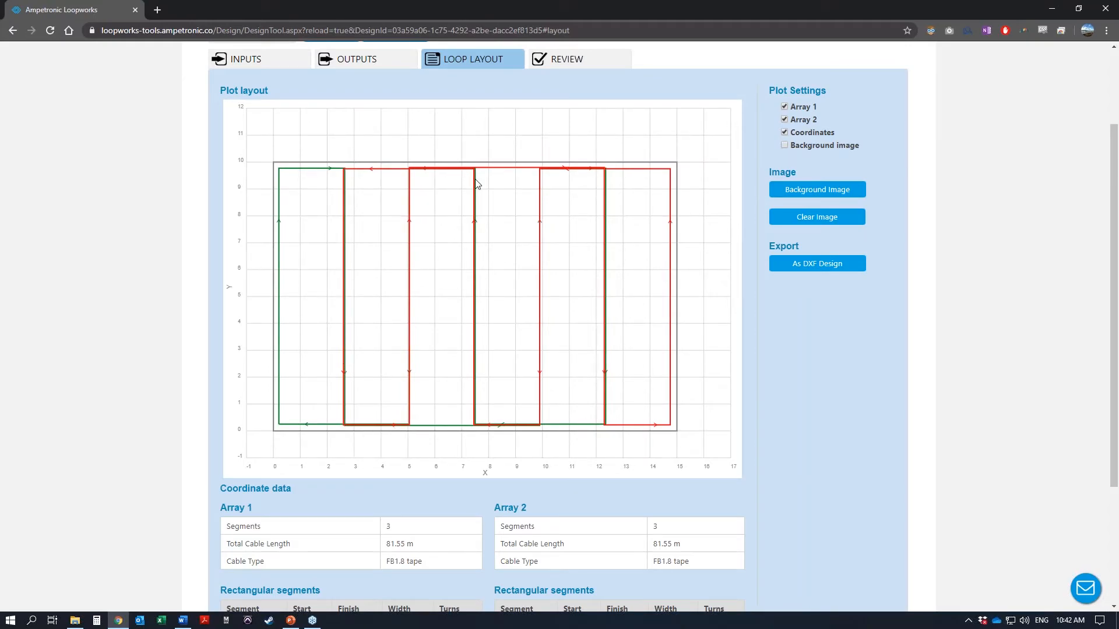
# Step: Set the loss control multiloop configuration to Optimised and show the recalculated variation outputs
pyautogui.click(283, 62)
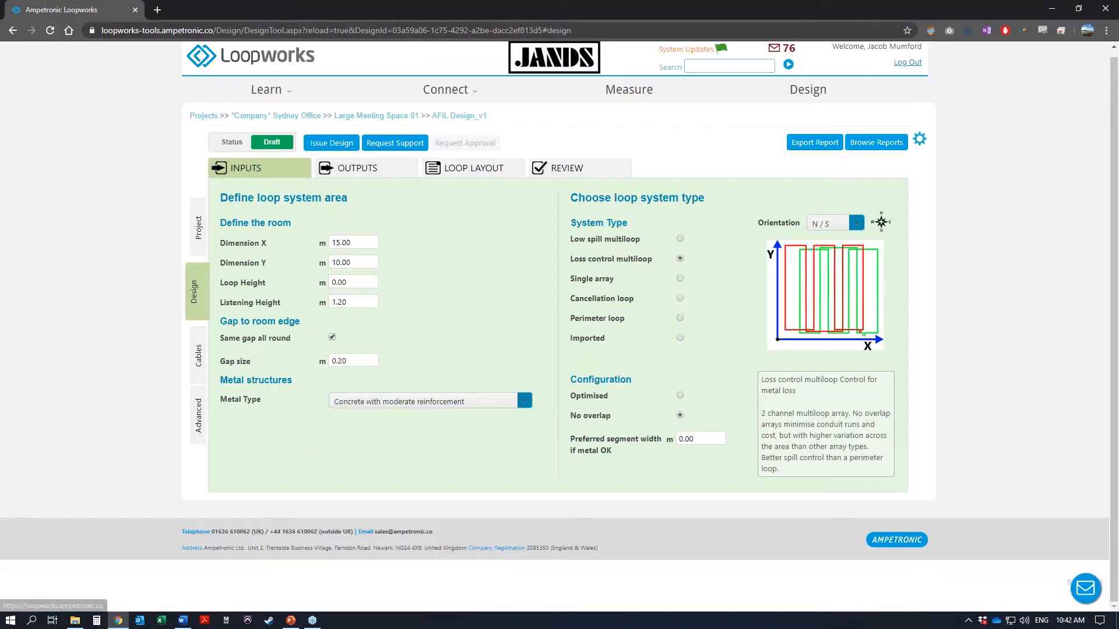
pyautogui.click(680, 396)
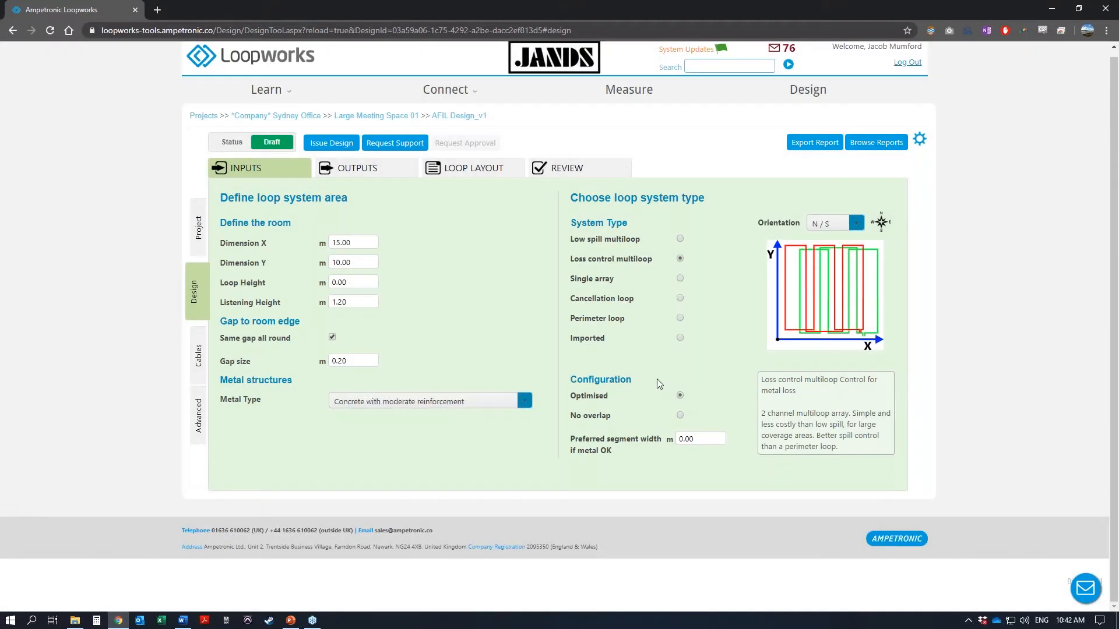
pyautogui.click(341, 170)
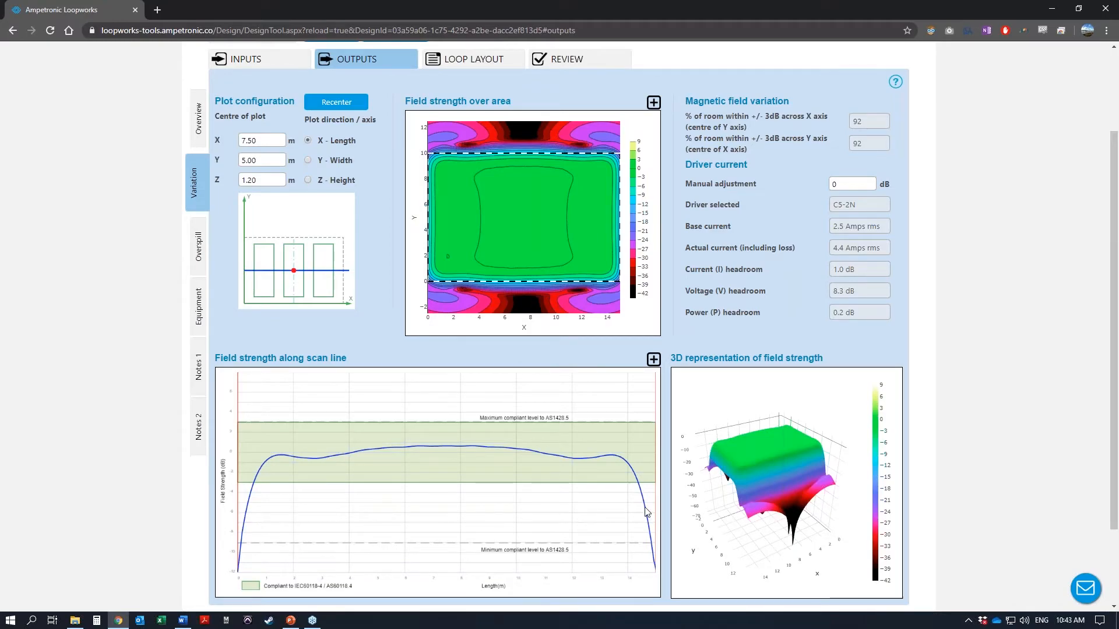
# Step: Examine the overspill levels above and below the room, and set the overspill plot's centre height Z to 3 m
pyautogui.click(194, 247)
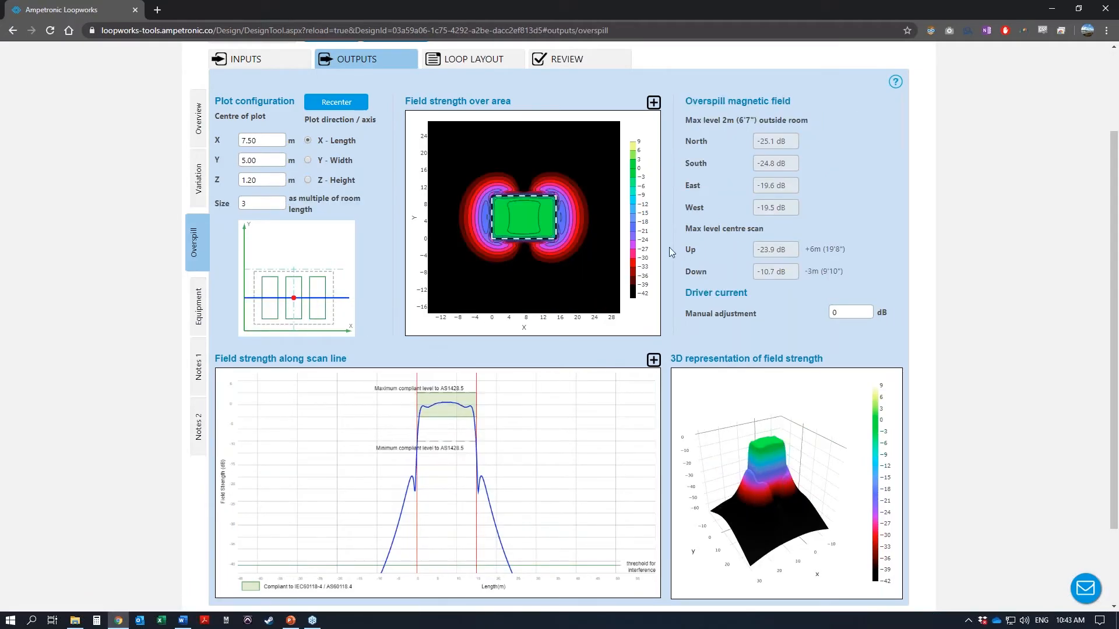
pyautogui.doubleClick(811, 249)
pyautogui.moveTo(845, 272); pyautogui.dragTo(804, 272)
pyautogui.moveTo(278, 180); pyautogui.dragTo(213, 184)
pyautogui.write('3')
pyautogui.click(248, 125)
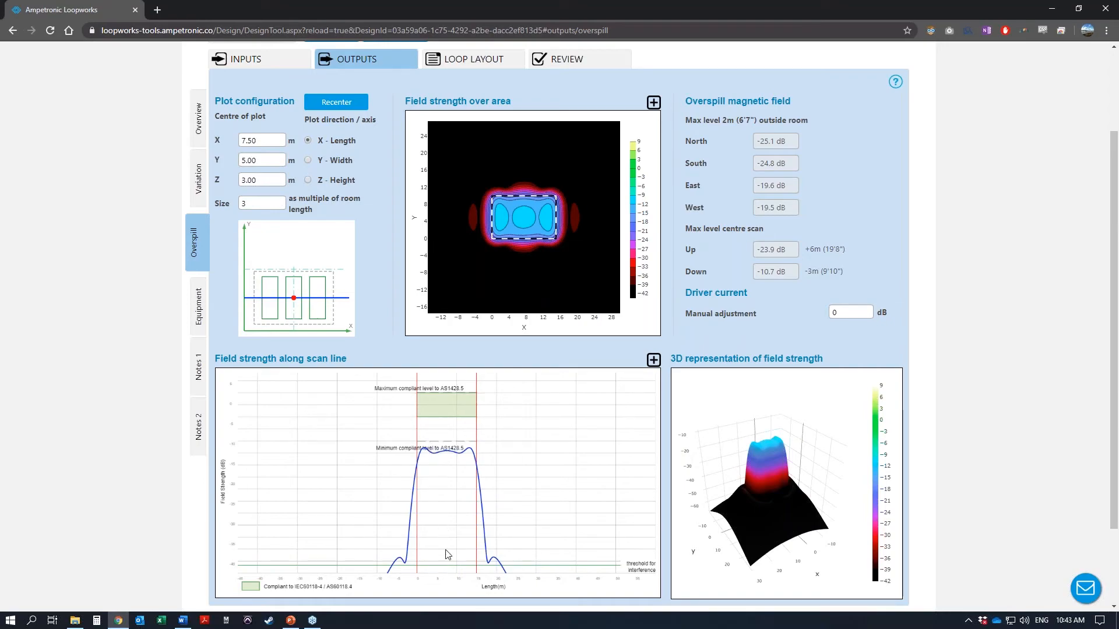
# Step: Set the overspill plot's centre height Z back to 1.20 m and compare the variation and overspill results
pyautogui.moveTo(514, 210)
pyautogui.doubleClick(264, 181)
pyautogui.write('1.20')
pyautogui.press('Tab')
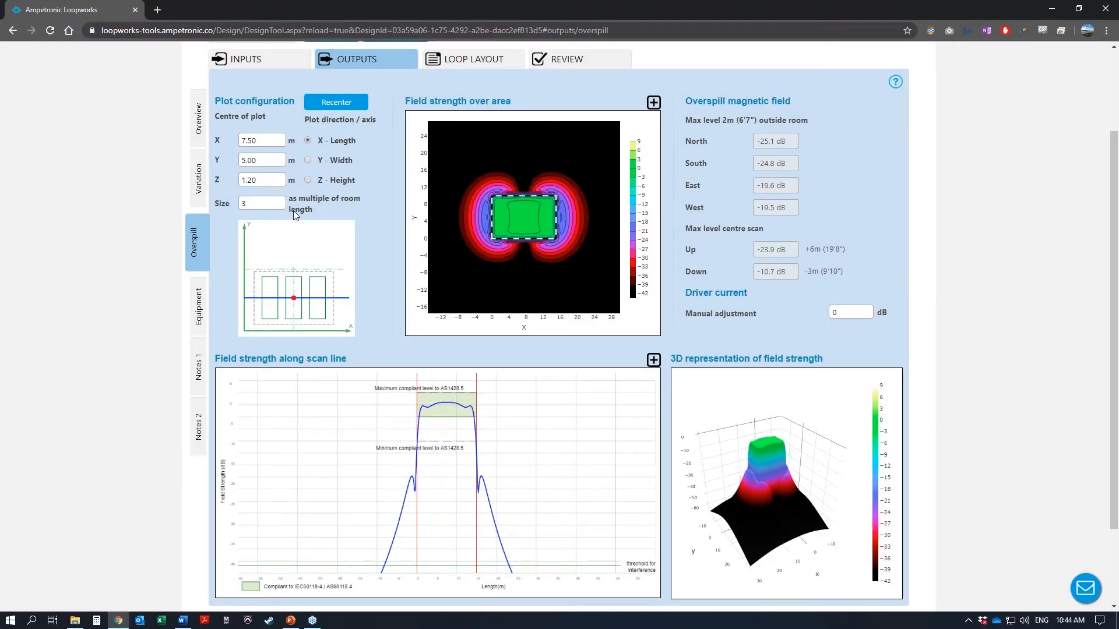
pyautogui.click(199, 184)
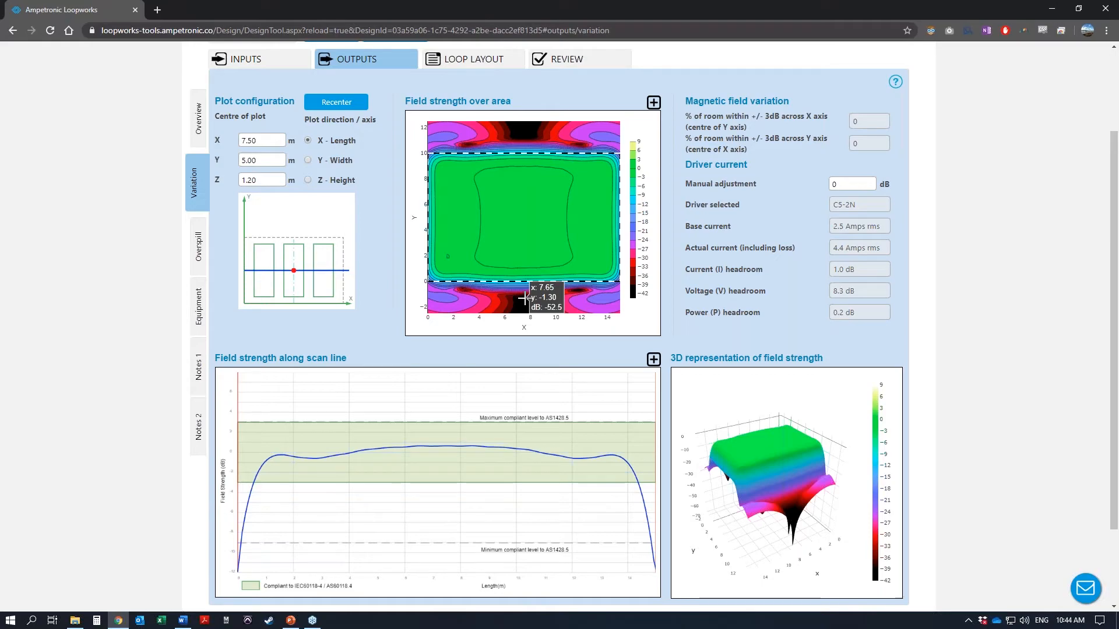
pyautogui.click(198, 271)
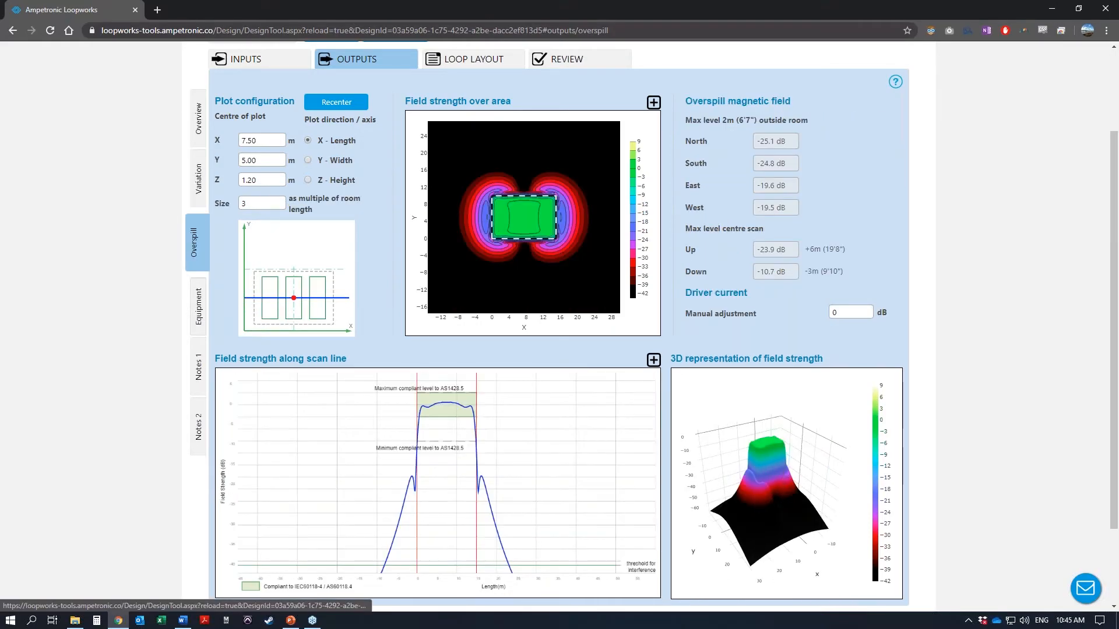
# Step: Review the design's equipment details, the driver selection table, and both pages of notes
pyautogui.click(198, 306)
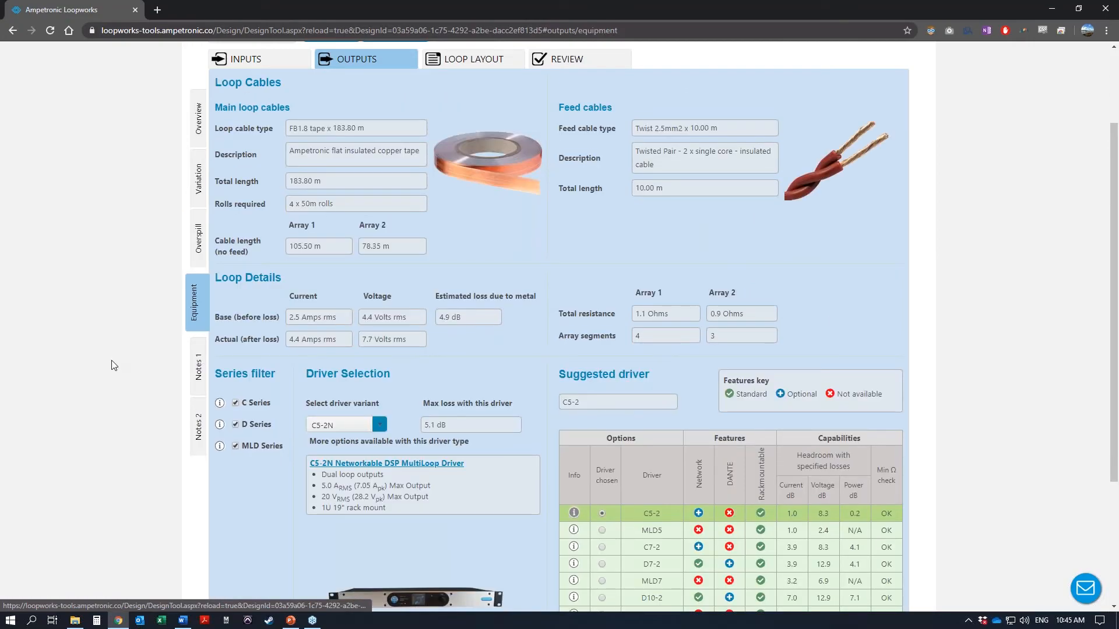
pyautogui.scroll(-2, 114, 365)
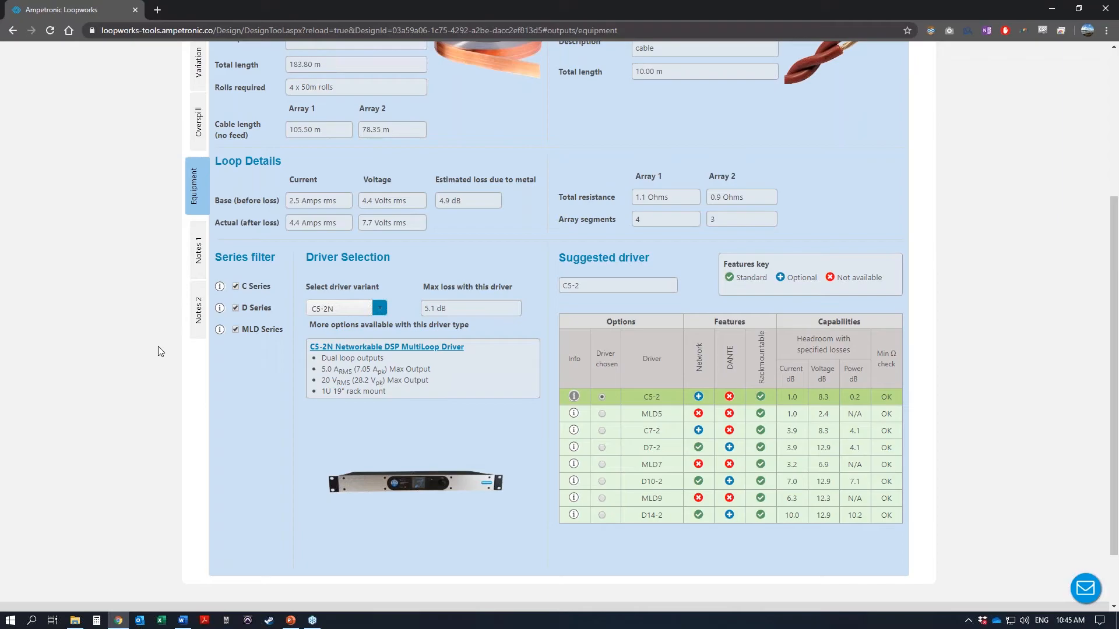
pyautogui.scroll(3, 190, 271)
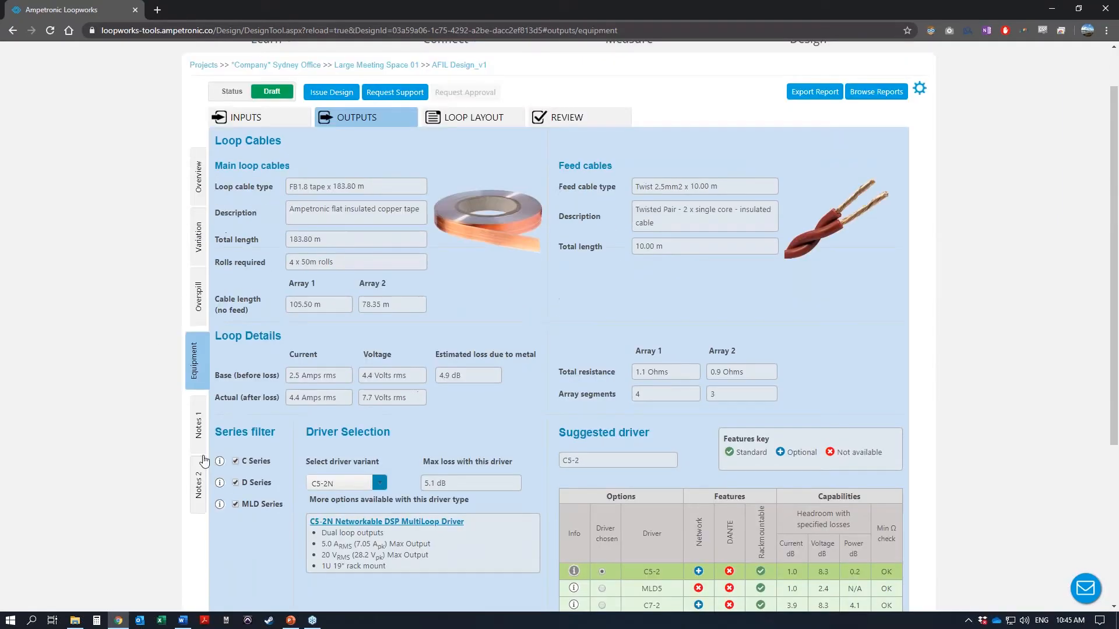
pyautogui.click(198, 427)
pyautogui.click(198, 478)
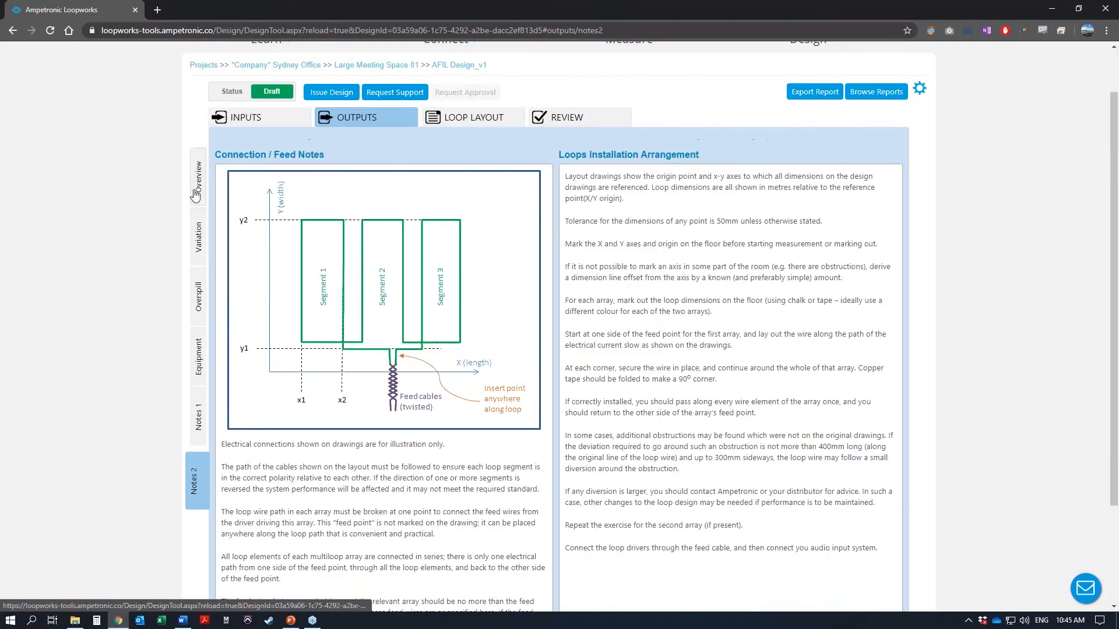
# Step: Open the loop layout and examine the plot with both arrays and their coordinate tables
pyautogui.click(460, 119)
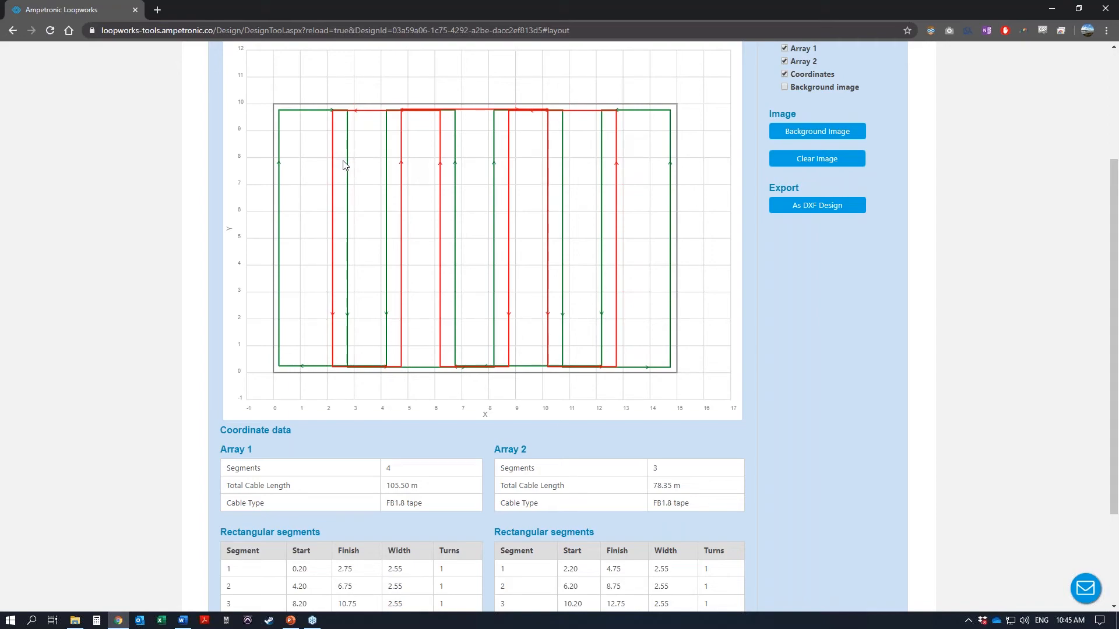
pyautogui.scroll(-1, 344, 165)
pyautogui.moveTo(1116, 285); pyautogui.dragTo(1115, 272)
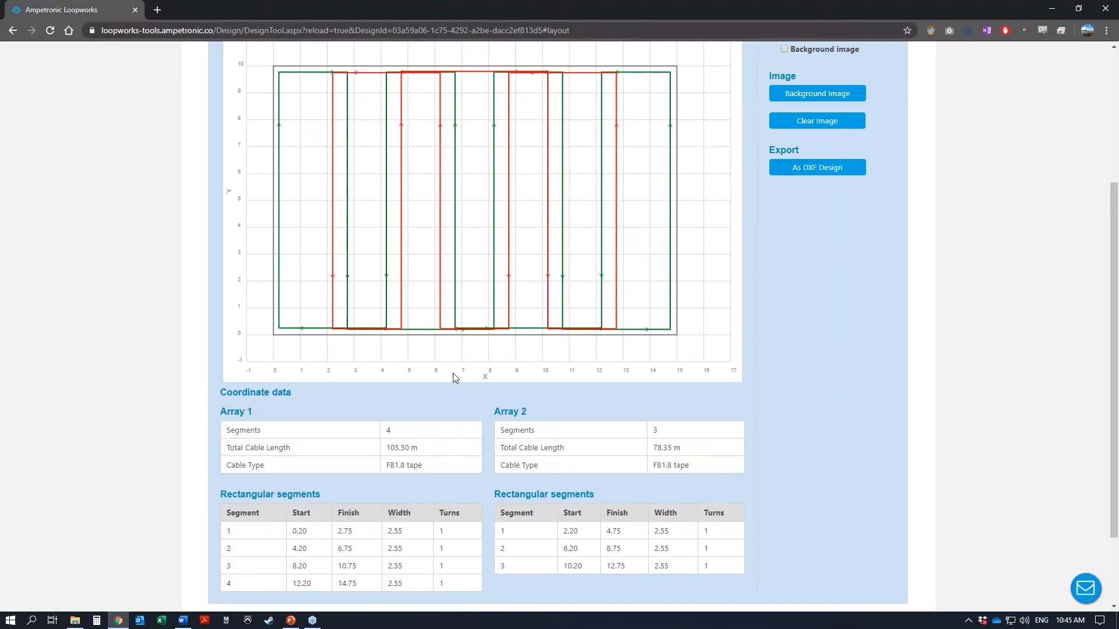
pyautogui.scroll(1, 454, 376)
pyautogui.scroll(2, 455, 376)
# Step: Hide Array 2 in the layout plot and examine Array 1's cable path against its segment coordinates
pyautogui.click(785, 140)
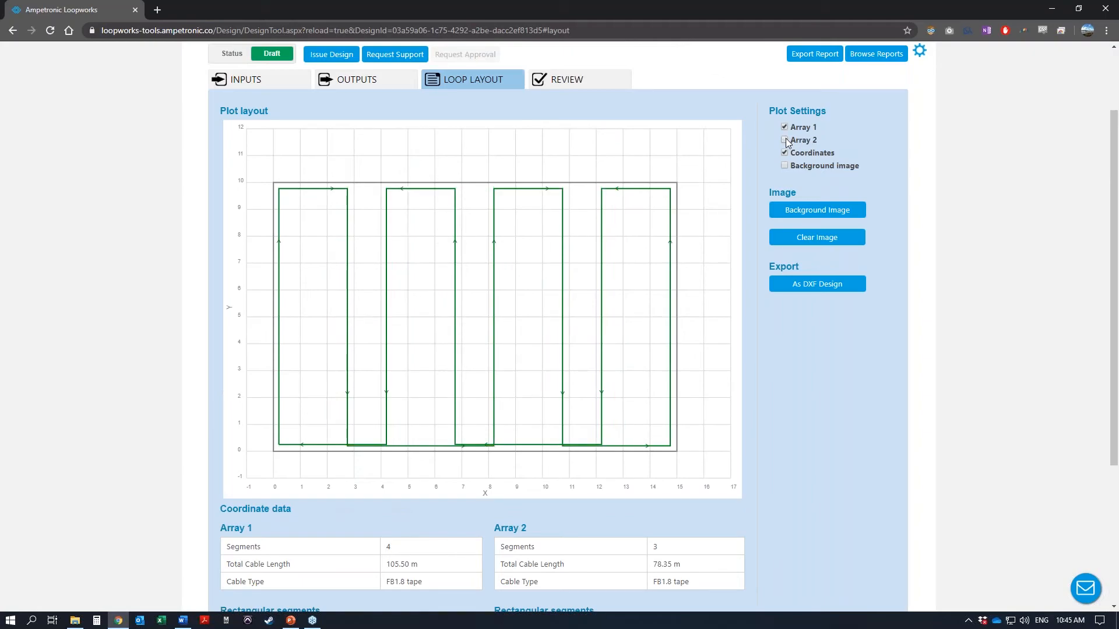
pyautogui.scroll(-2, 717, 354)
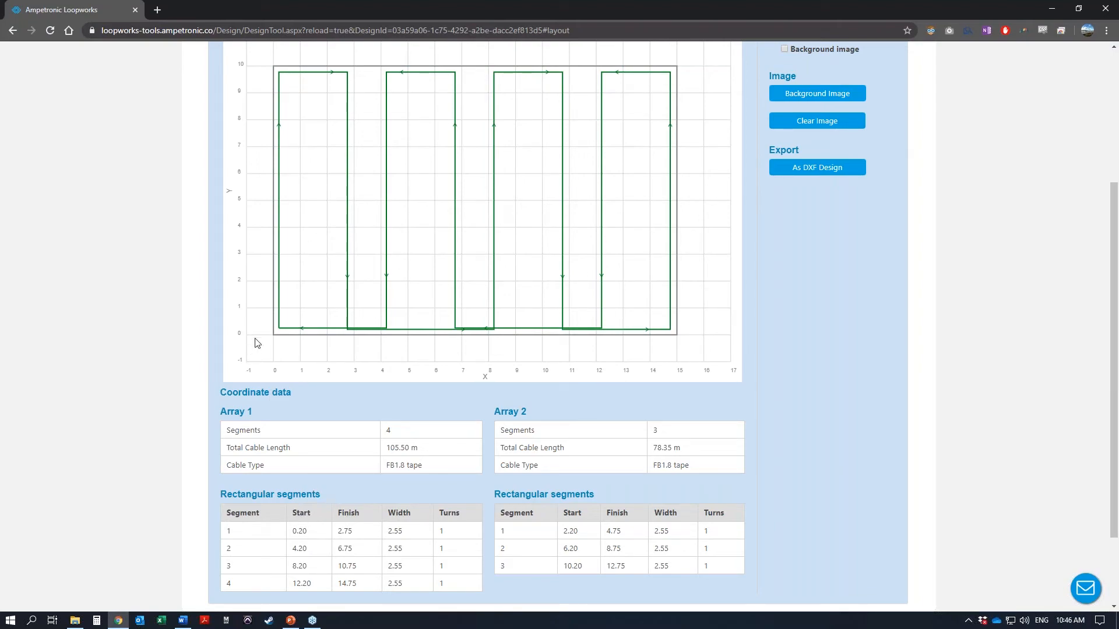
pyautogui.scroll(1, 284, 309)
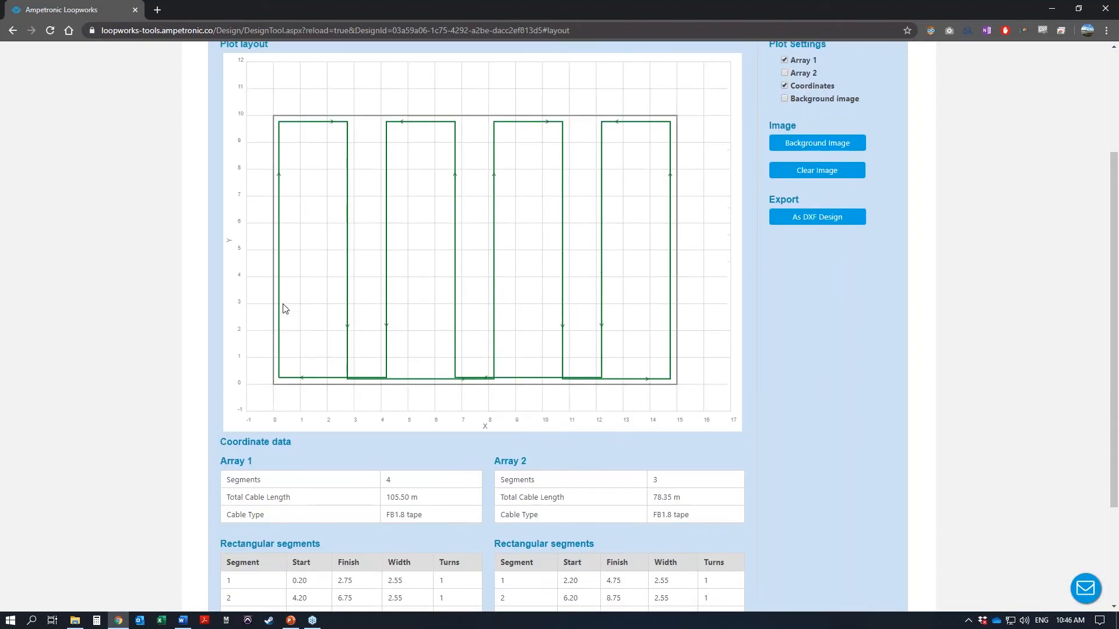
pyautogui.scroll(-1, 283, 309)
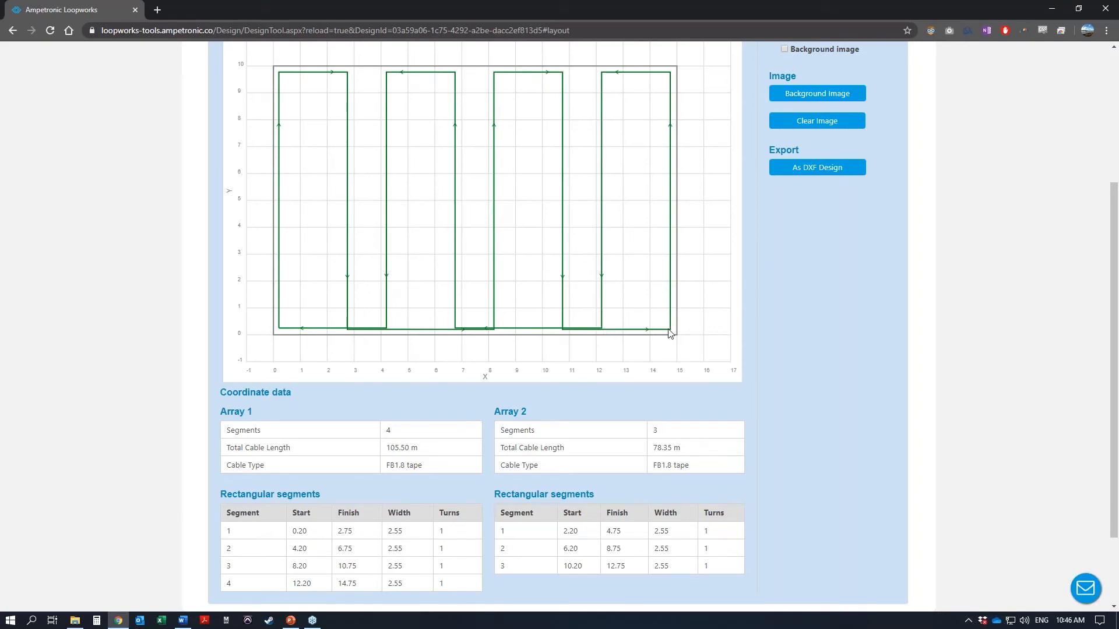
# Step: Show only Array 2 in the layout plot, examine its segment coordinates, and switch the plot back to only Array 1
pyautogui.scroll(1, 746, 156)
pyautogui.click(784, 81)
pyautogui.click(784, 69)
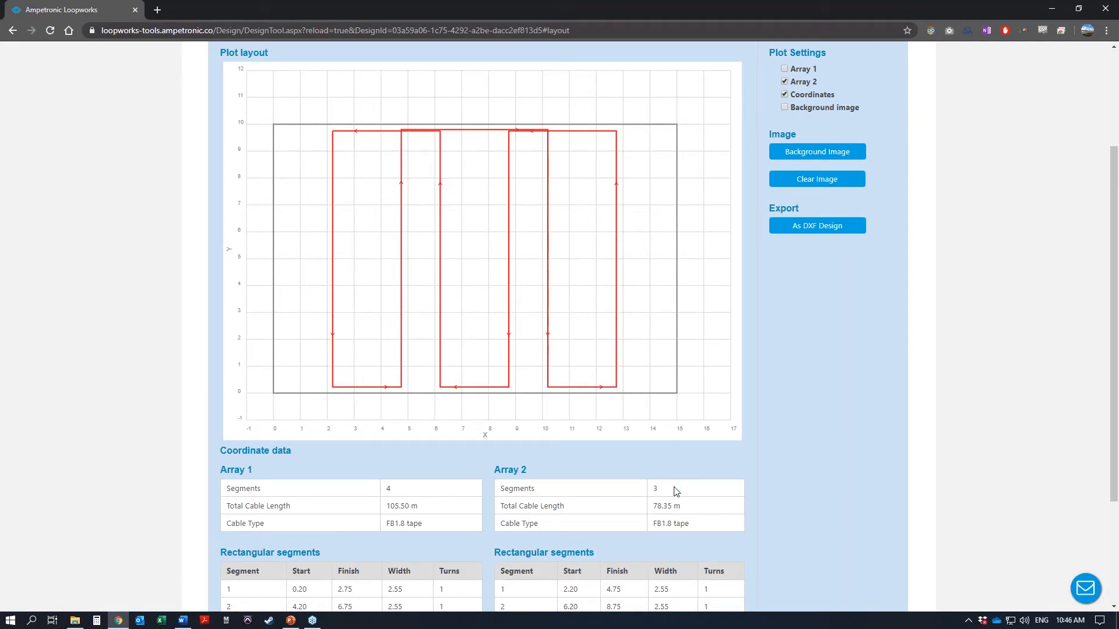
pyautogui.scroll(-1, 676, 491)
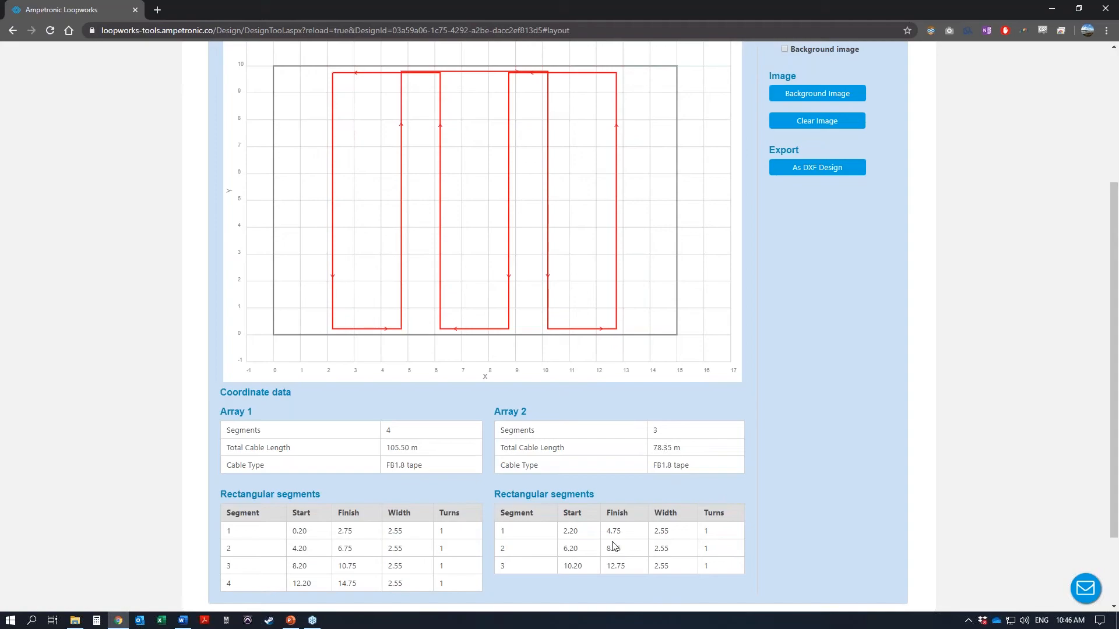
pyautogui.scroll(1, 493, 312)
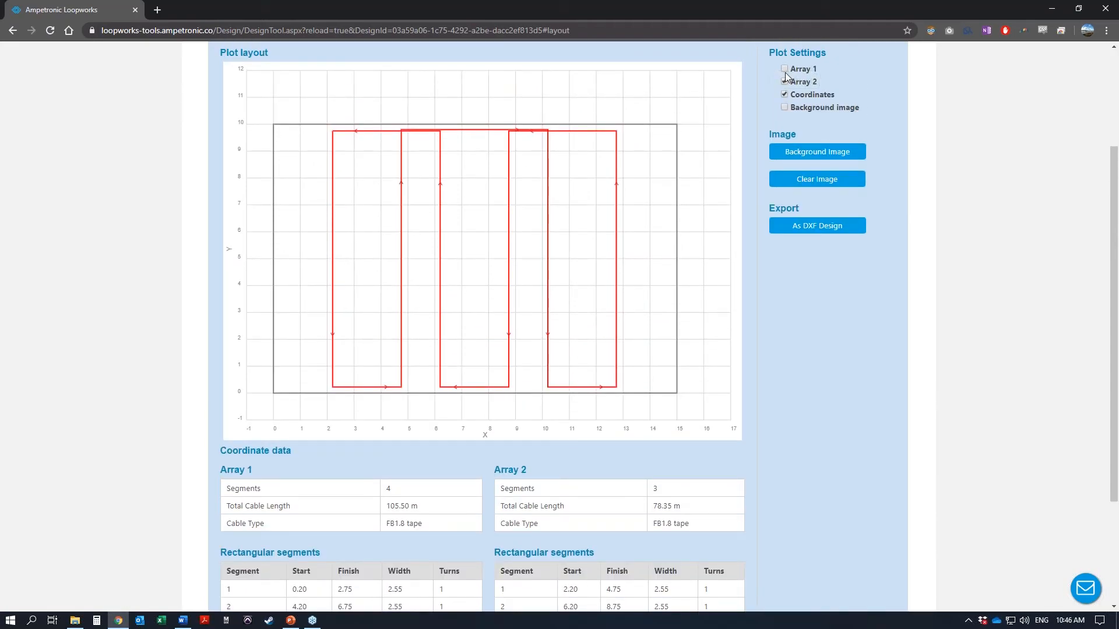
pyautogui.click(784, 82)
pyautogui.click(784, 68)
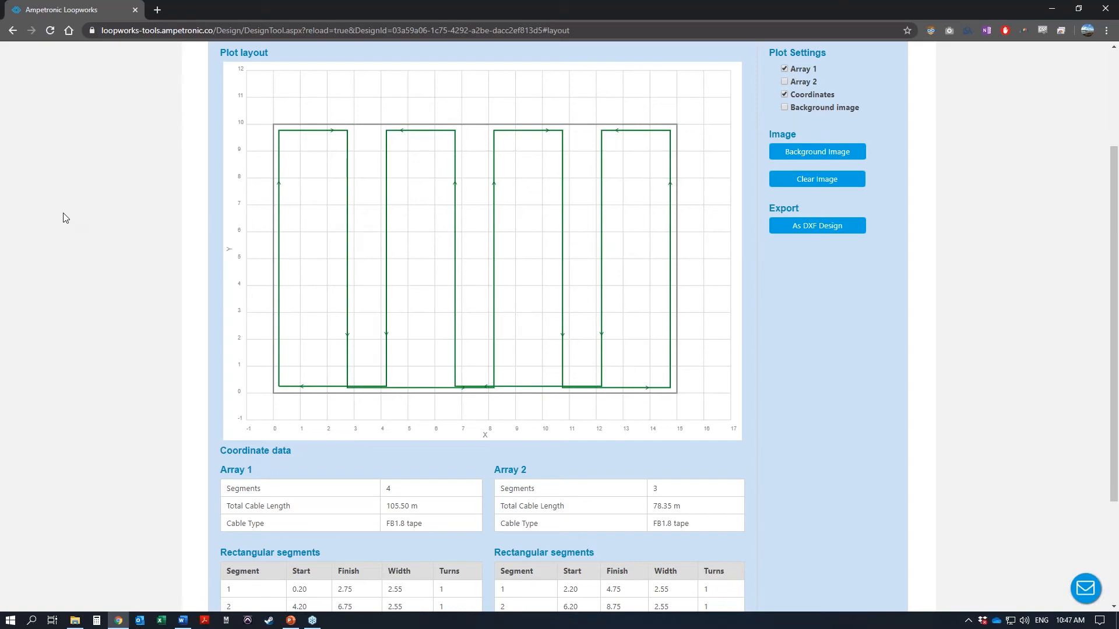
# Step: Show Array 2 in the layout plot again alongside Array 1
pyautogui.scroll(1, 65, 218)
pyautogui.click(785, 139)
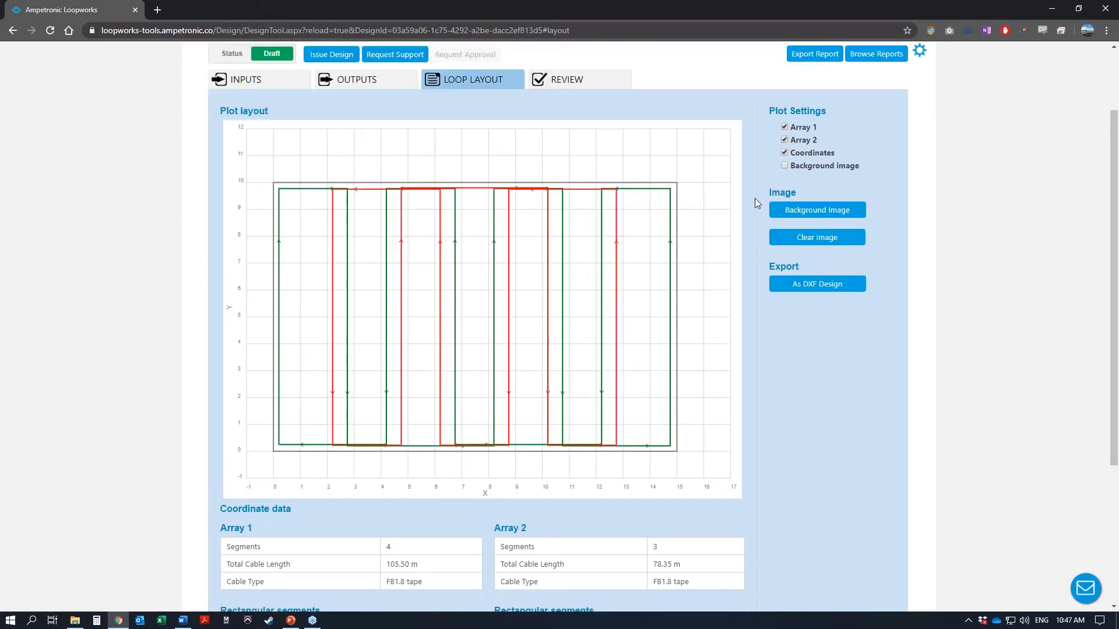
pyautogui.scroll(1, 750, 201)
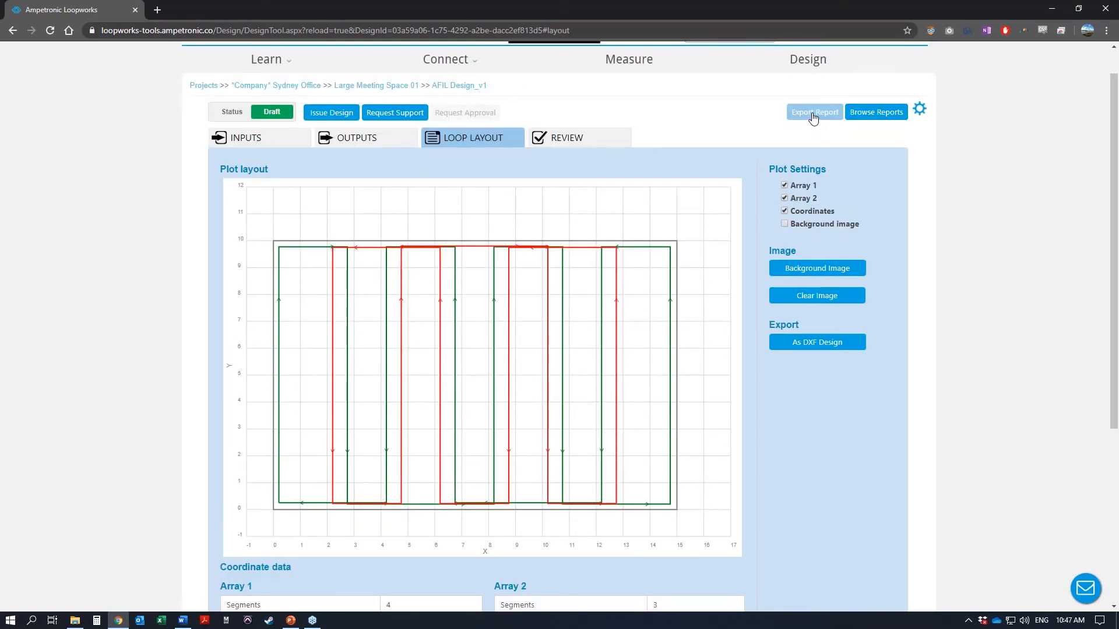
# Step: Export a report of the AFIL Design_v1 design
pyautogui.click(813, 115)
pyautogui.click(460, 352)
pyautogui.click(567, 413)
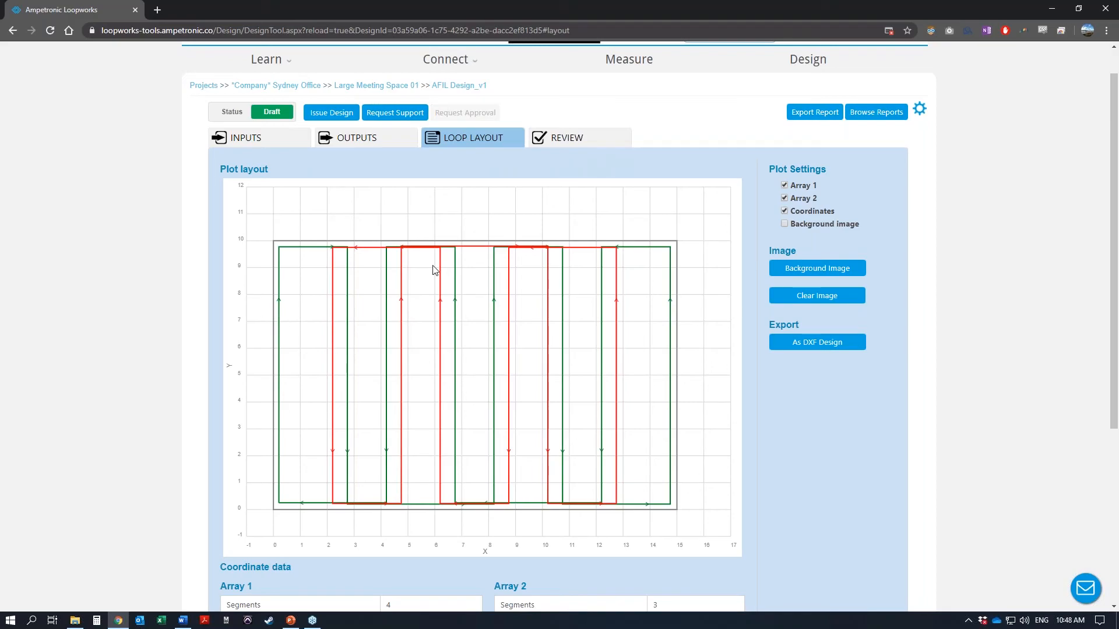
pyautogui.click(868, 115)
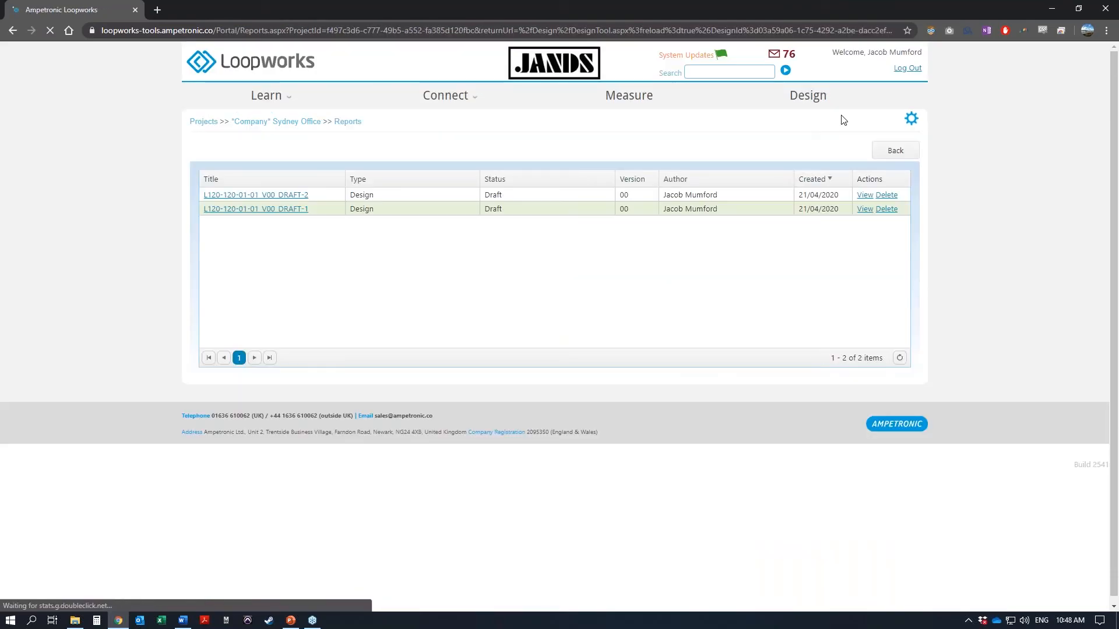
pyautogui.click(283, 200)
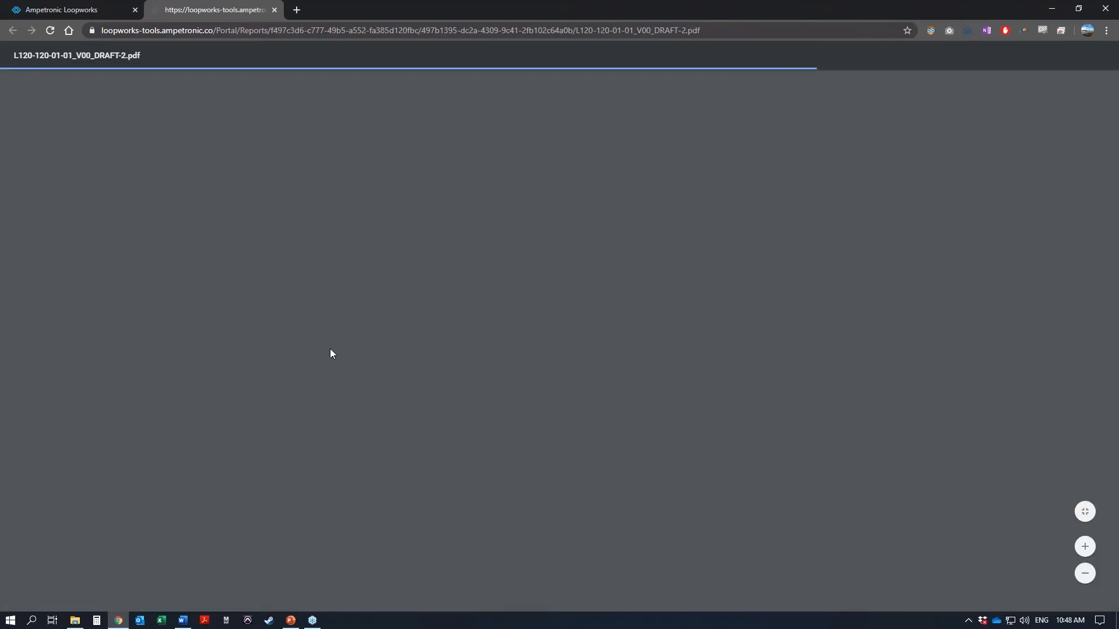
pyautogui.scroll(-10, 331, 353)
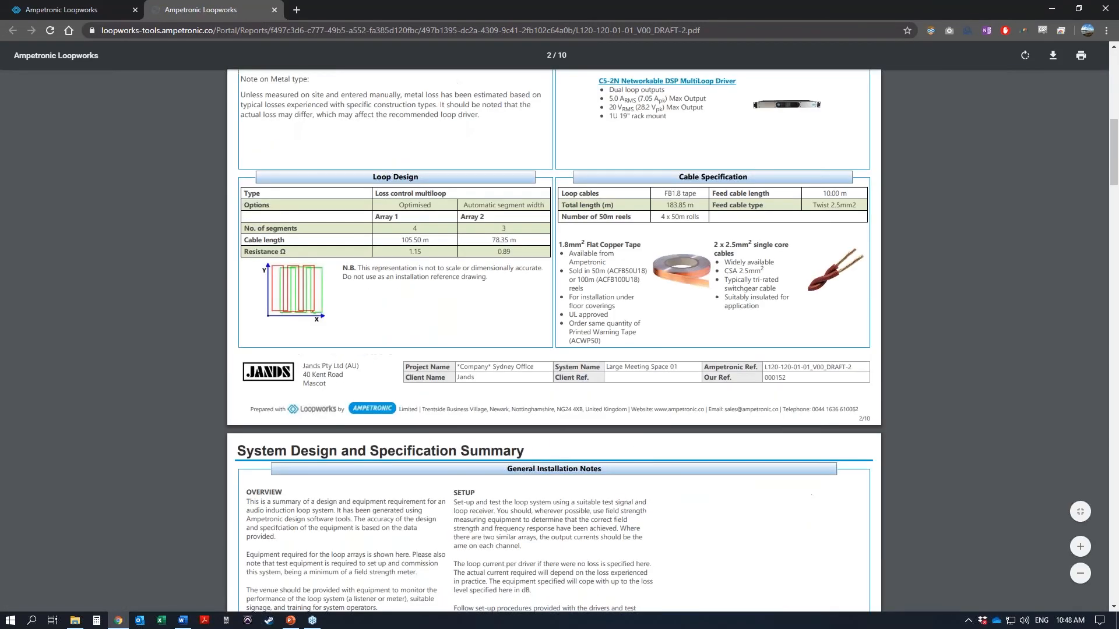
pyautogui.scroll(-15, 330, 305)
pyautogui.scroll(-20, 330, 305)
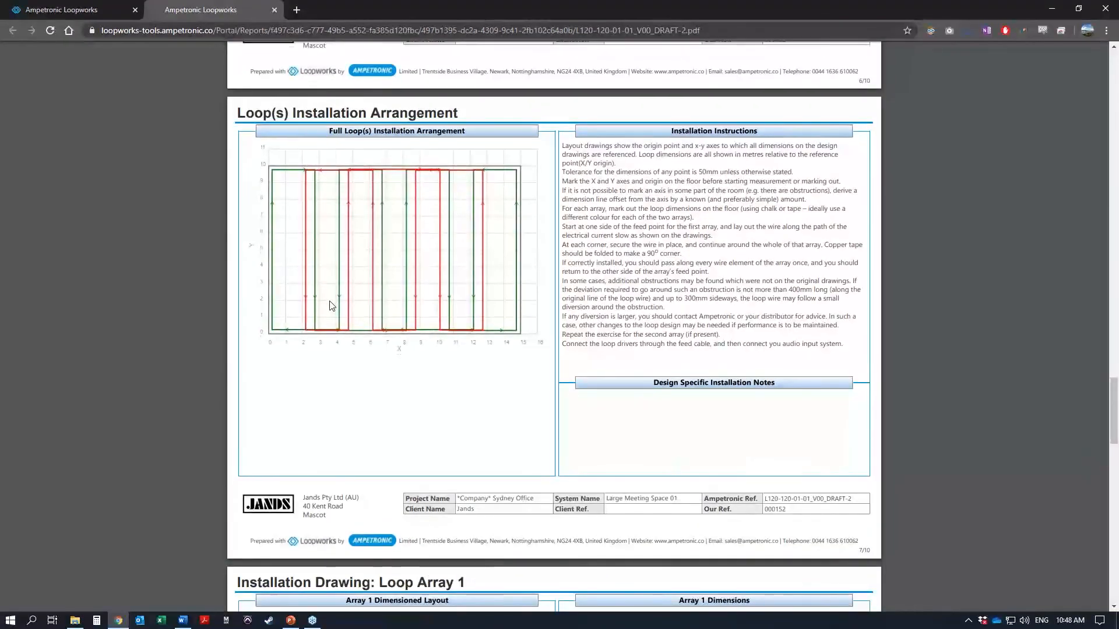
# Step: Compare the report's full loop arrangement with the Array 1 and Array 2 installation drawings, and examine the electrical connections page
pyautogui.scroll(-7, 330, 303)
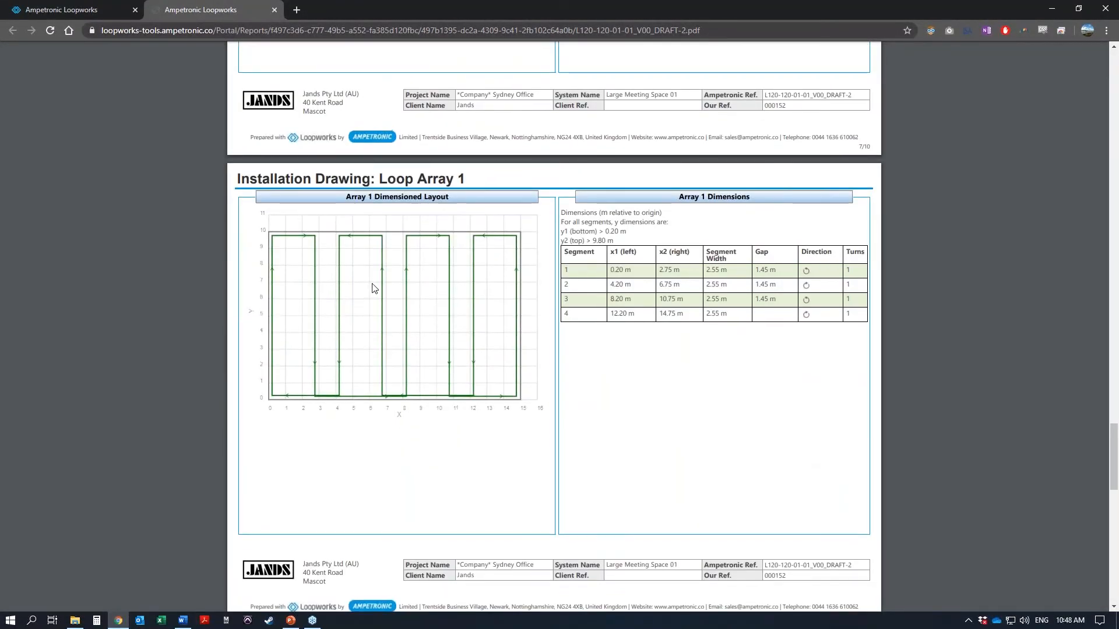
pyautogui.scroll(7, 374, 287)
pyautogui.scroll(3, 356, 295)
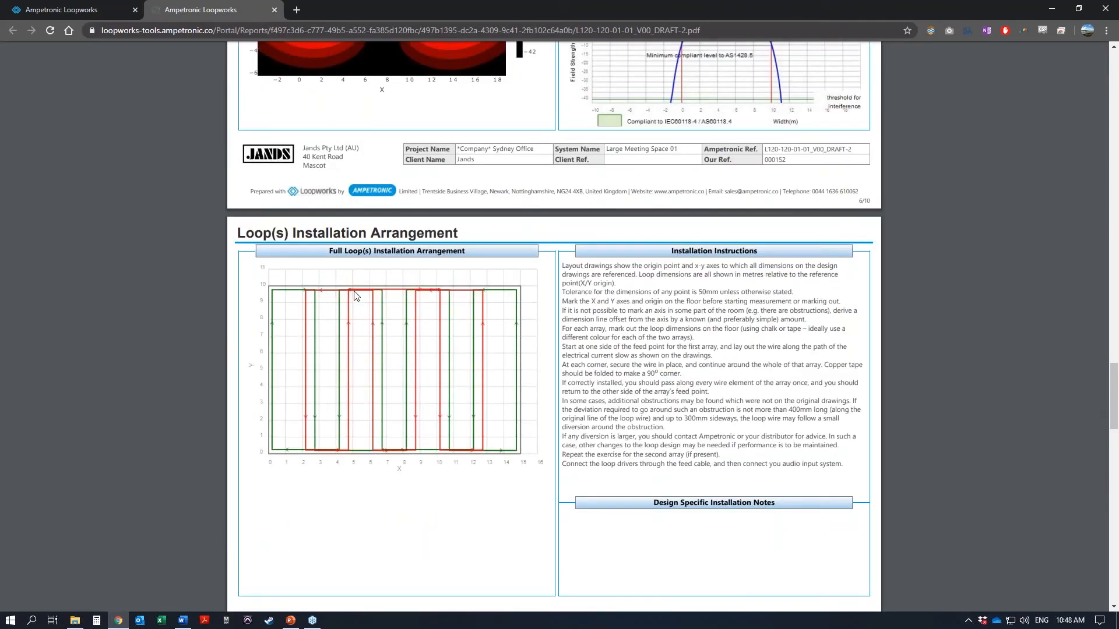
pyautogui.scroll(-9, 356, 296)
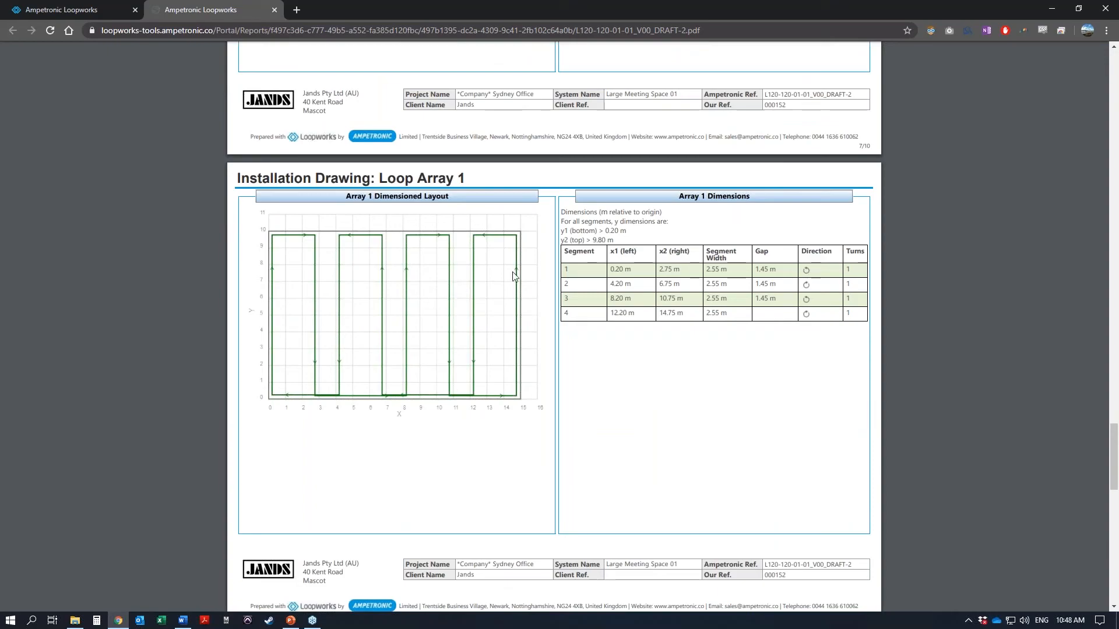
pyautogui.scroll(1, 541, 270)
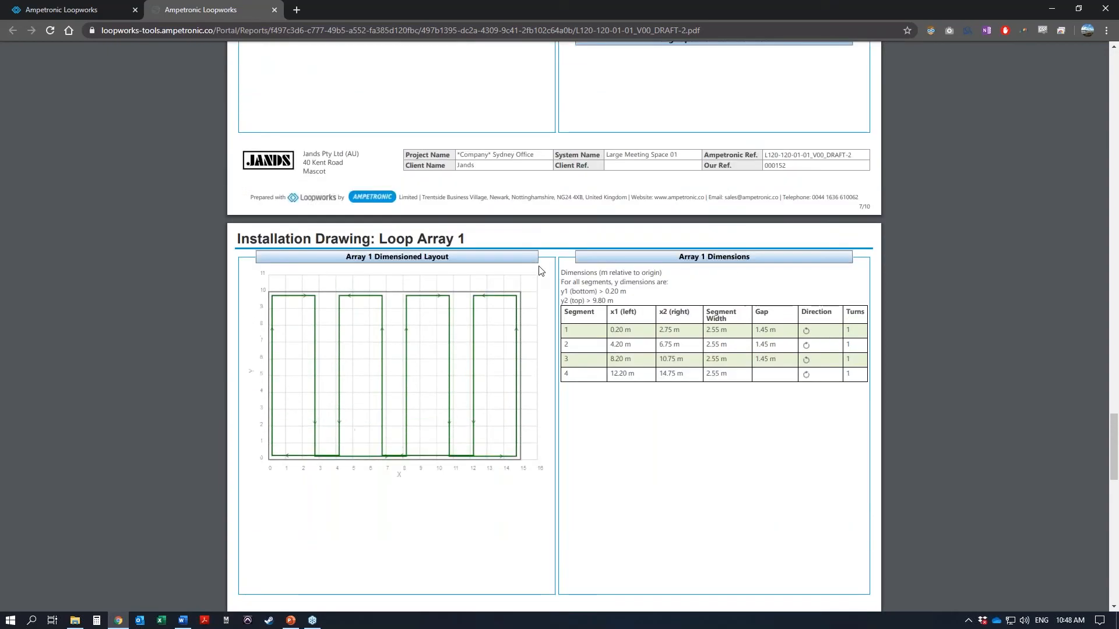
pyautogui.scroll(5, 540, 269)
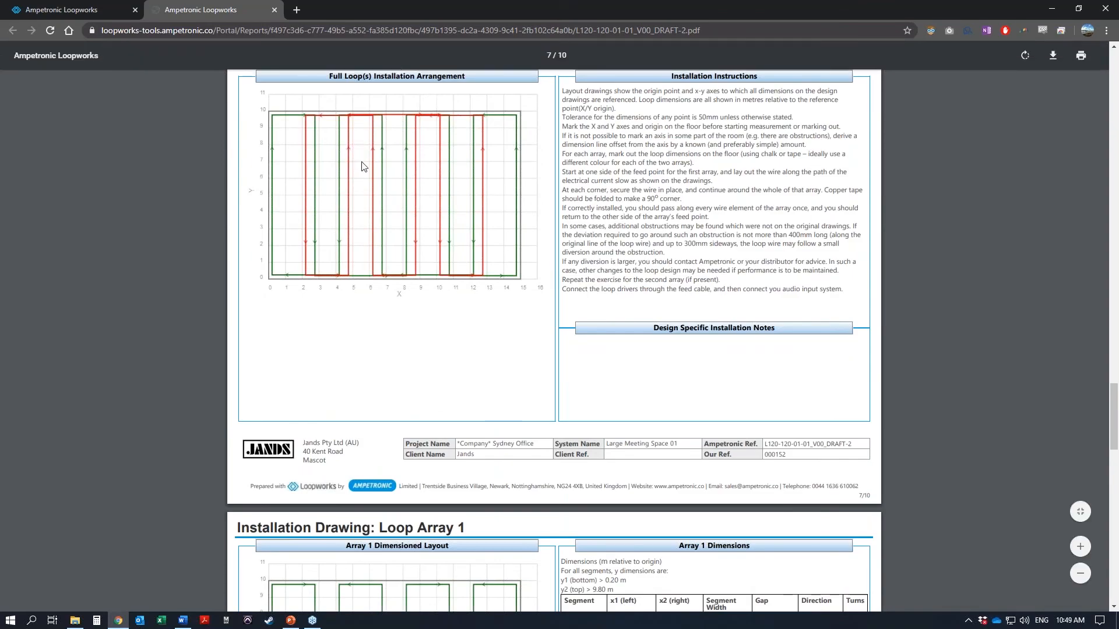
pyautogui.scroll(-7, 363, 167)
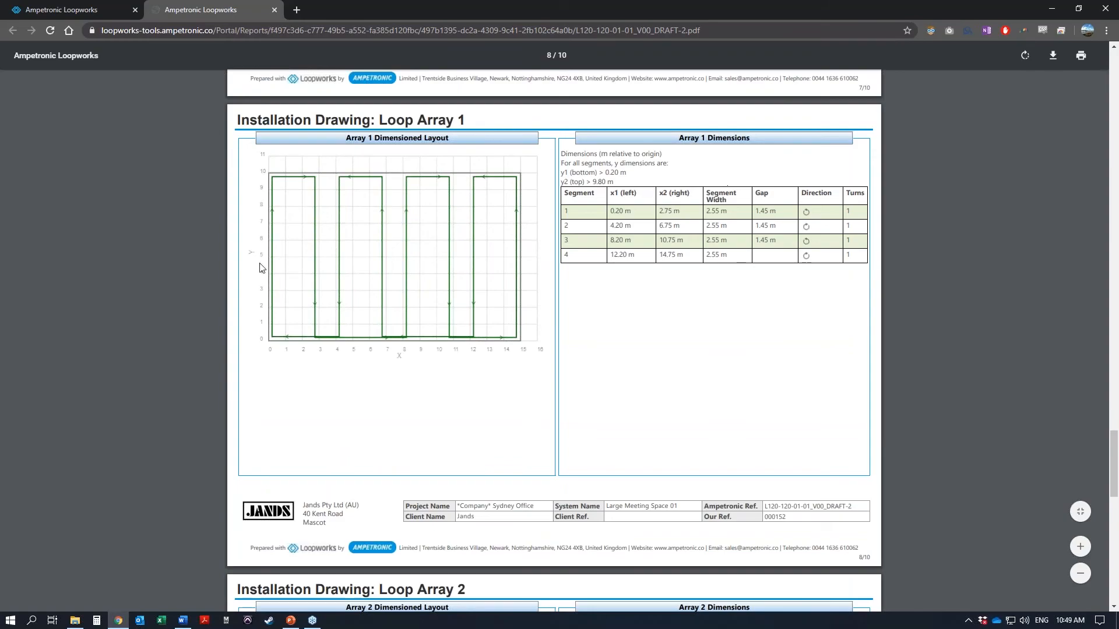
pyautogui.scroll(-8, 257, 267)
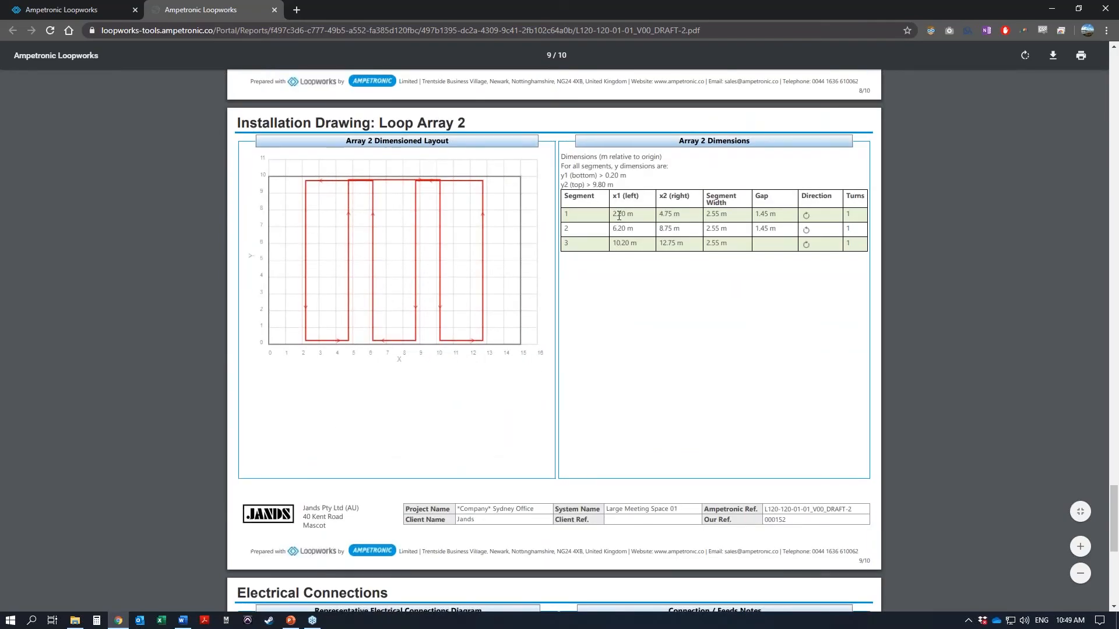
pyautogui.scroll(-7, 390, 313)
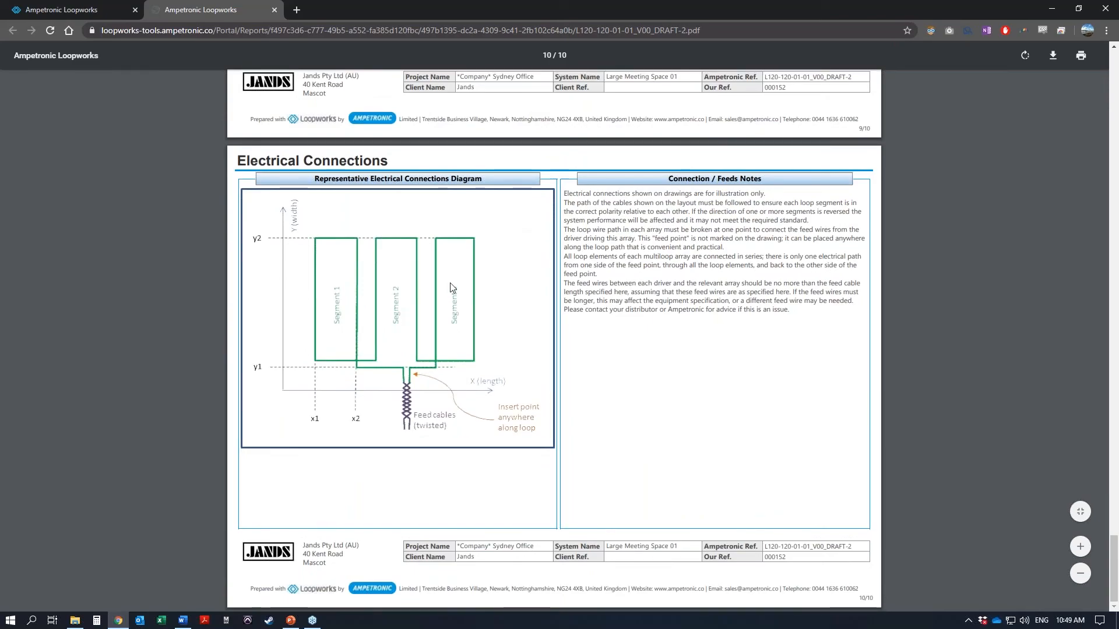
# Step: Close the report and reopen AFIL Design_v1 from the Large Meeting Space 01 system in the Sydney Office project
pyautogui.click(274, 9)
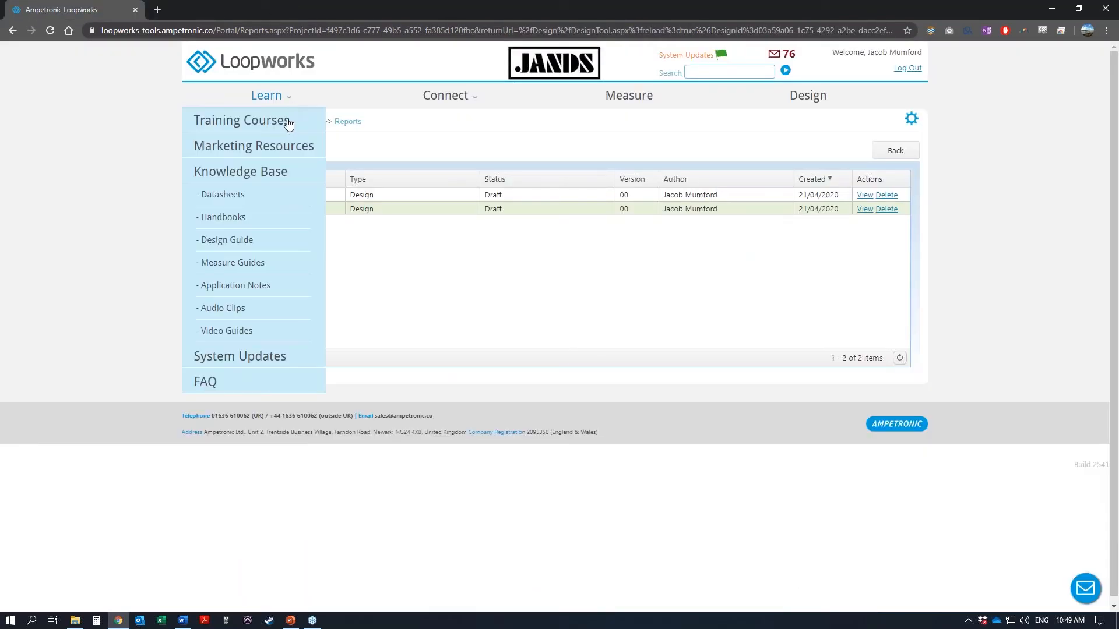
pyautogui.click(301, 123)
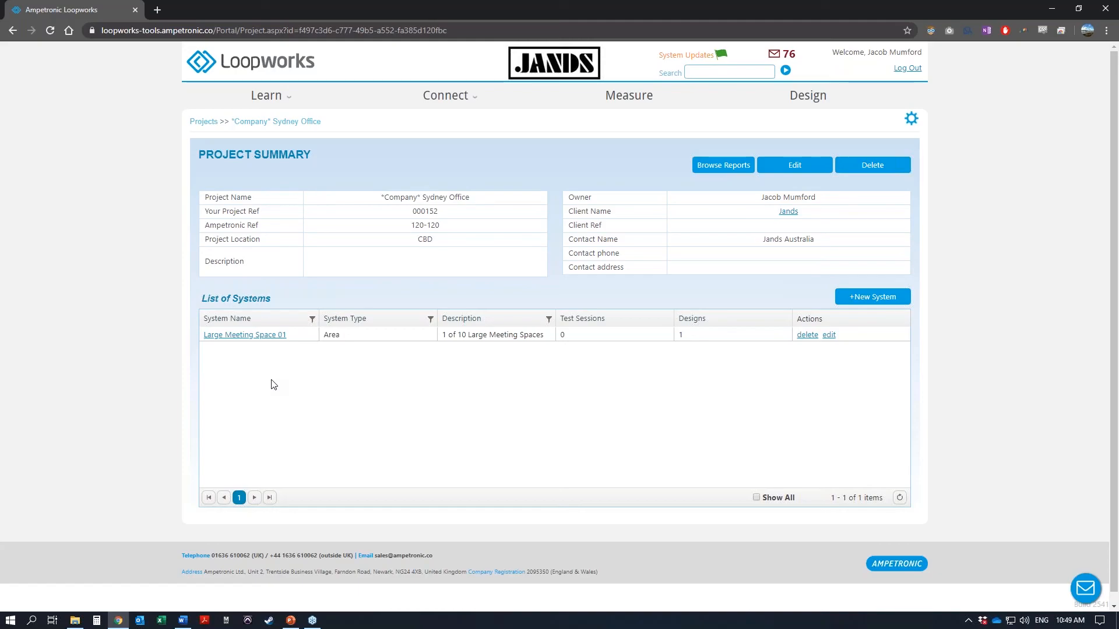
pyautogui.click(257, 336)
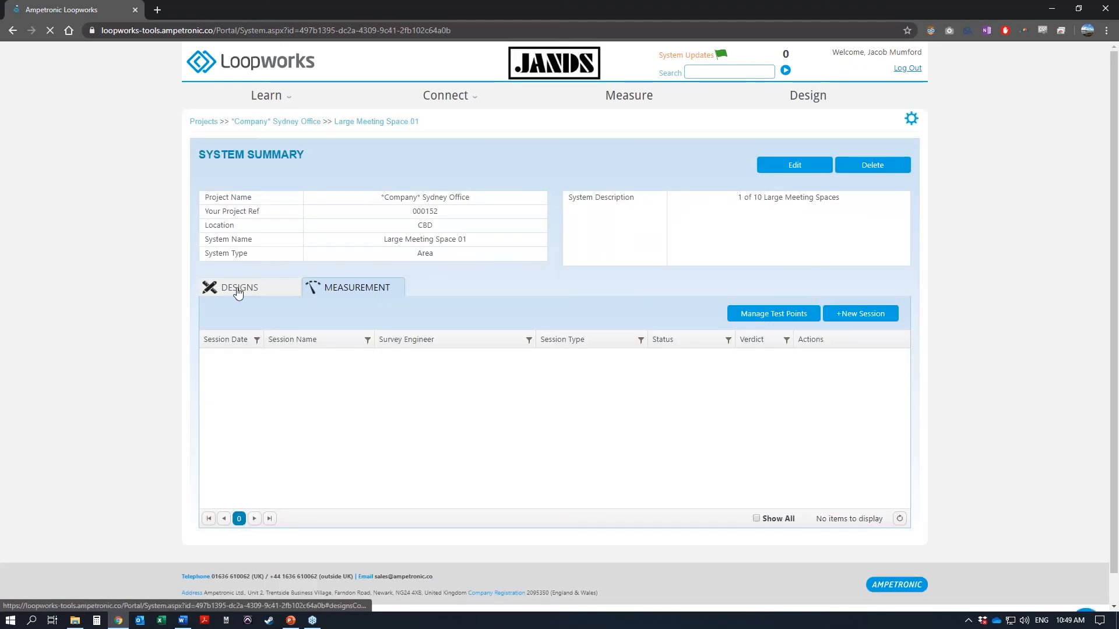
pyautogui.click(239, 288)
pyautogui.click(244, 361)
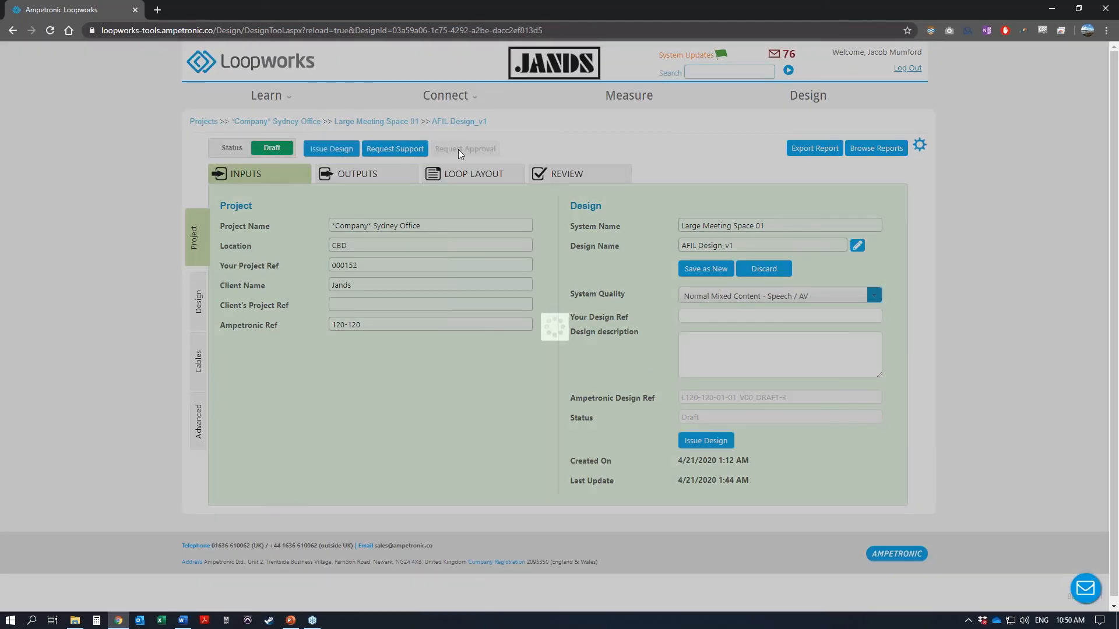
# Step: Issue the AFIL Design_v1 design
pyautogui.click(676, 72)
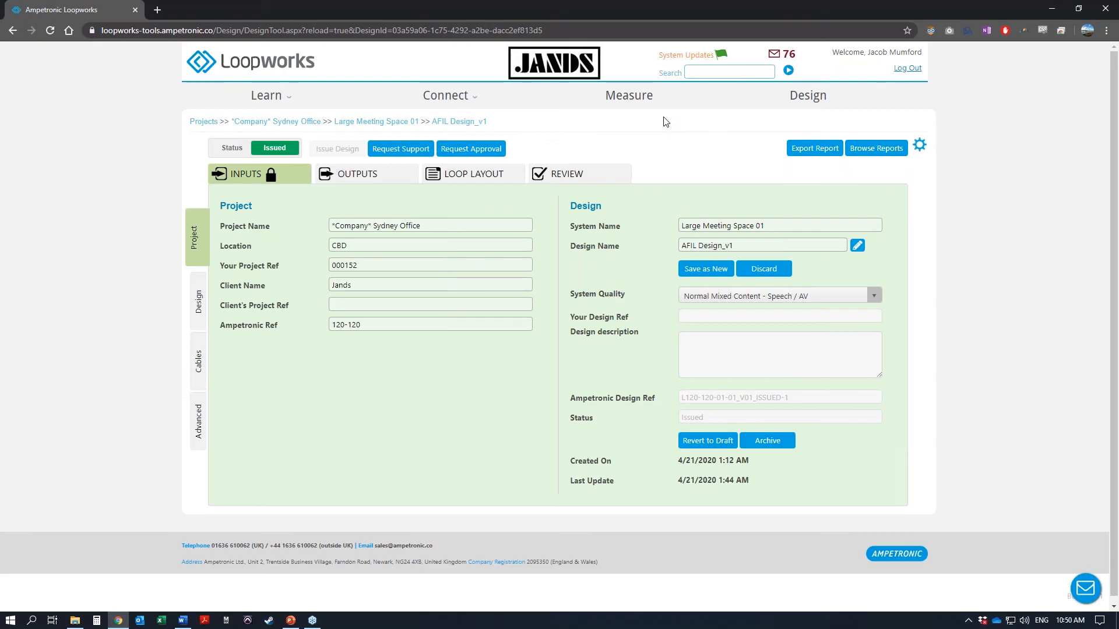
pyautogui.click(500, 151)
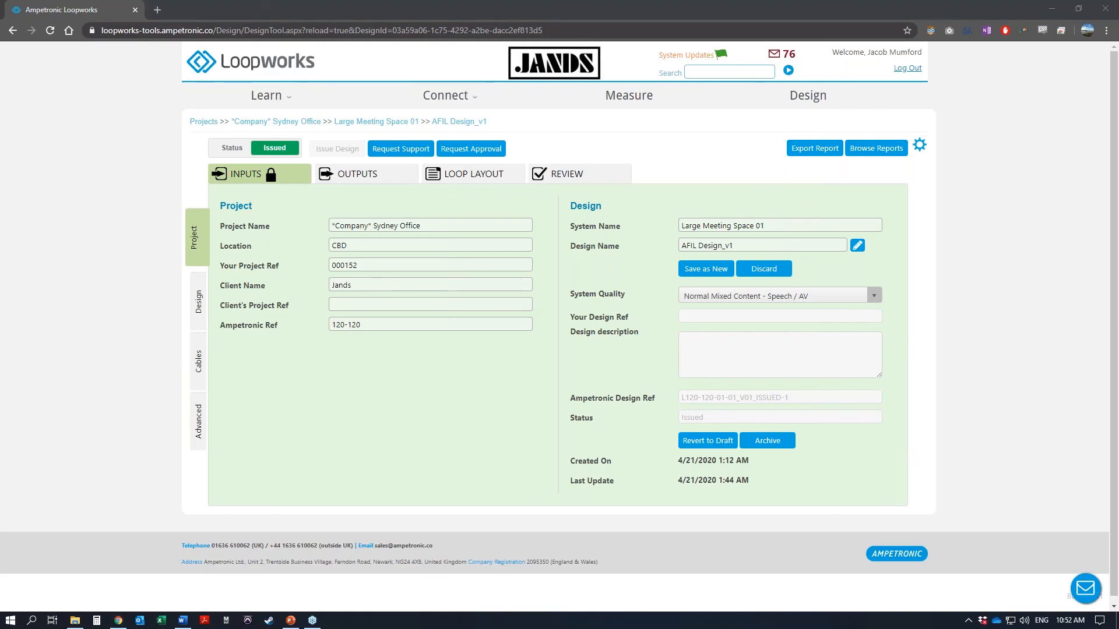
pyautogui.click(676, 4)
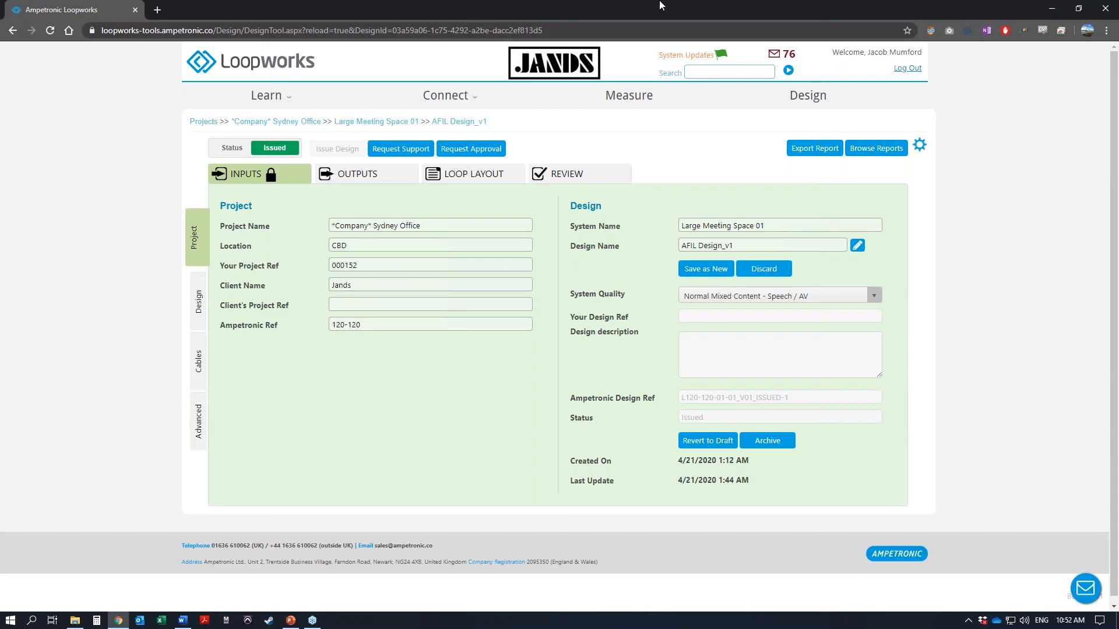
# Step: Review the issued design's magnetic field variation outputs, including the area plot, scan line graph and 3D field strength representation
pyautogui.click(344, 174)
pyautogui.click(199, 307)
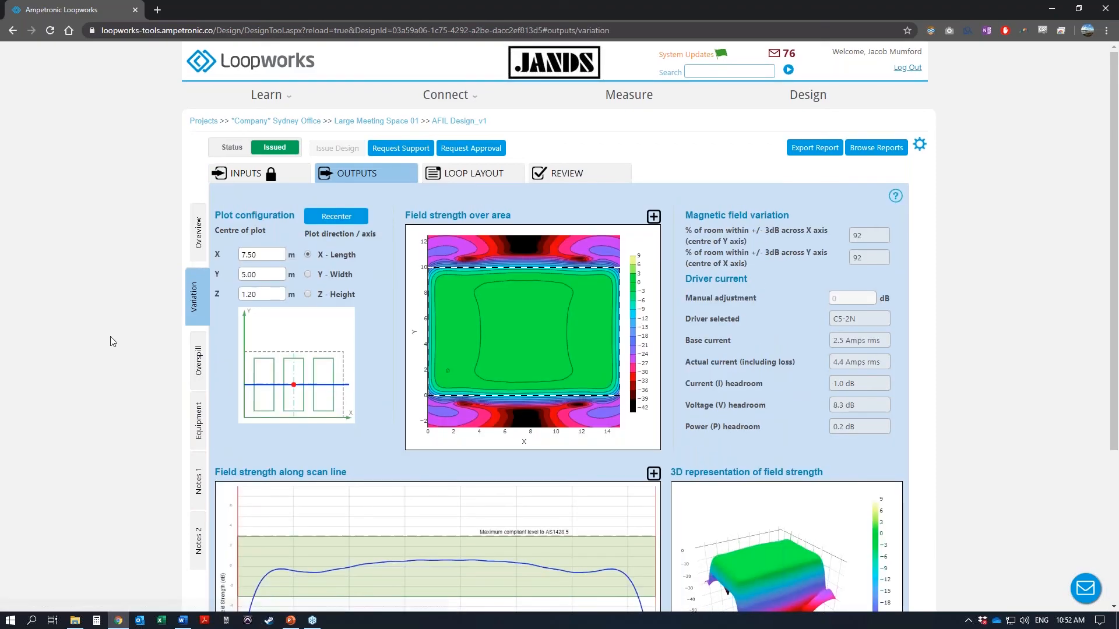
pyautogui.scroll(-2, 110, 340)
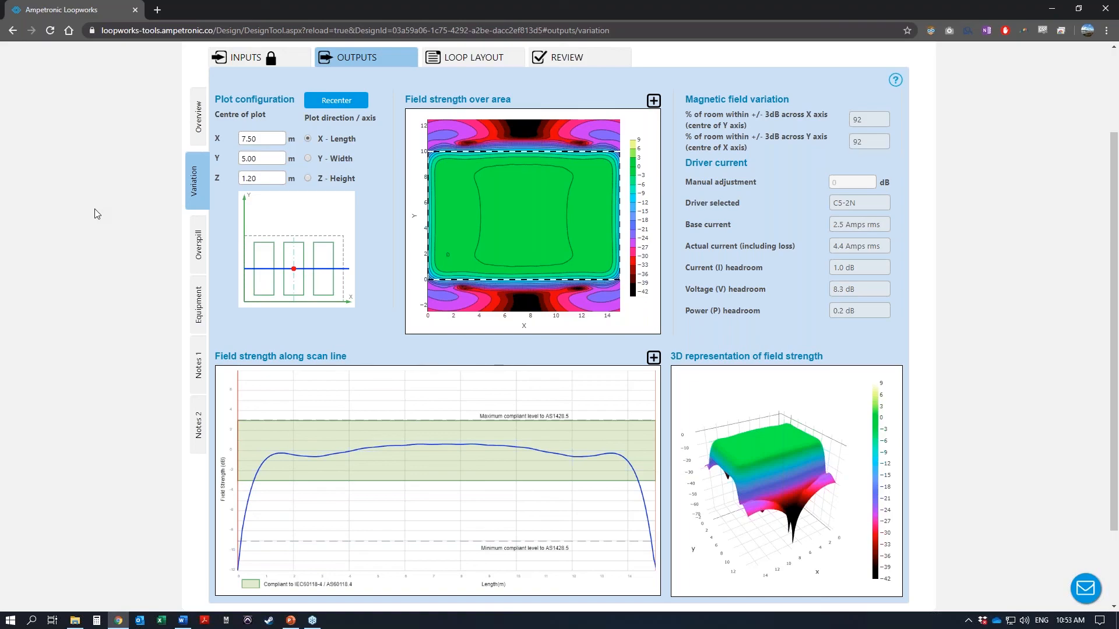
pyautogui.scroll(2, 97, 214)
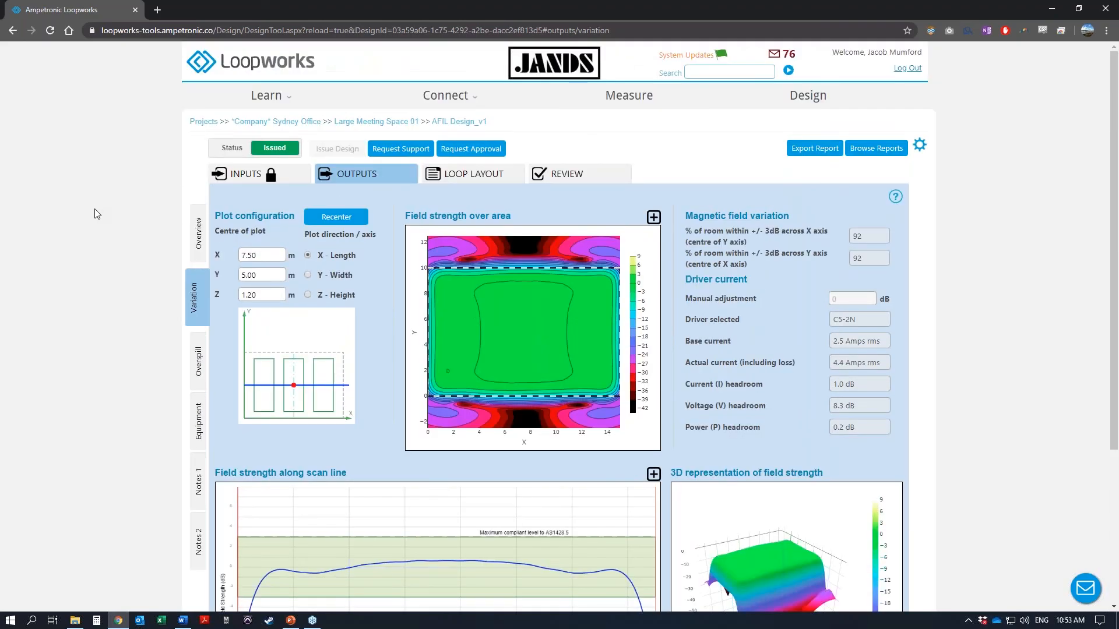